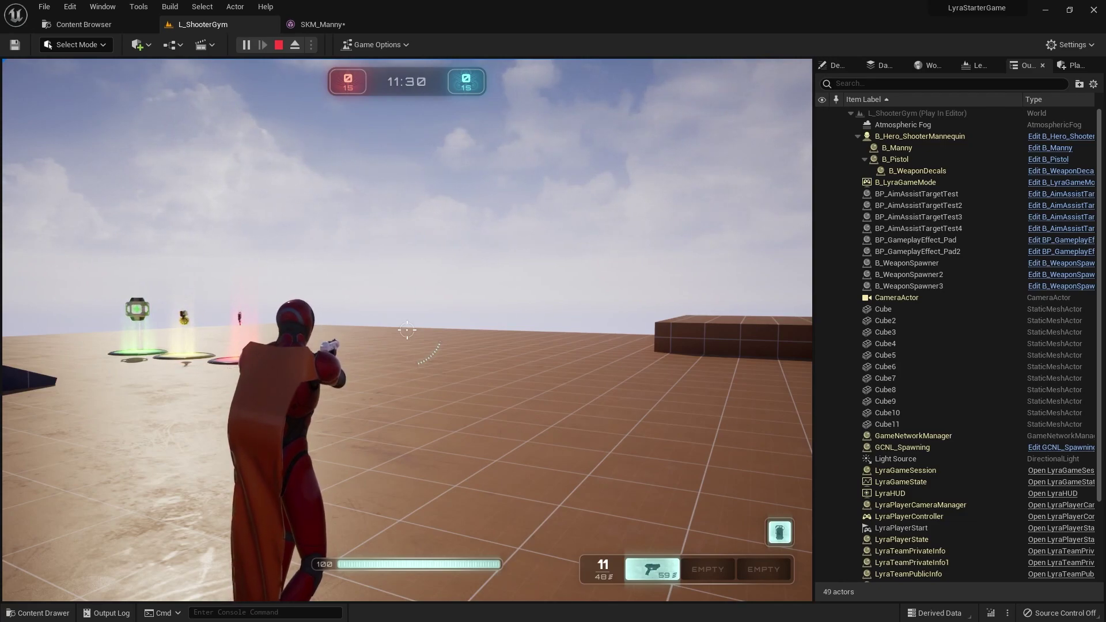
# - Move the caped character around the L_ShooterGym level in play mode to check how the cape behaves
pyautogui.click(487, 455)
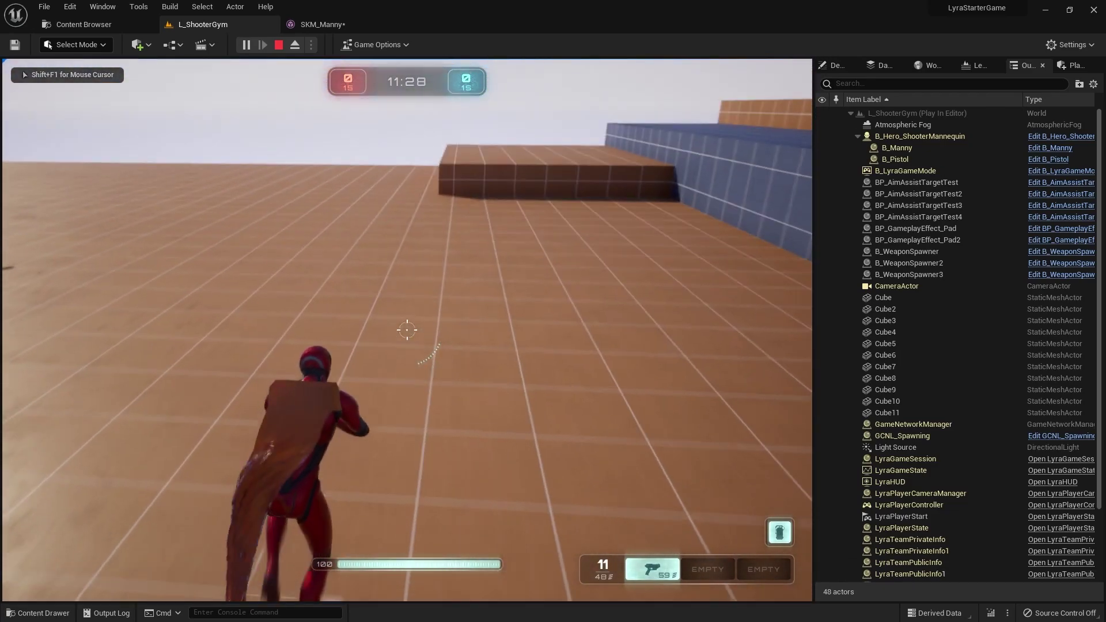
pyautogui.press('w')
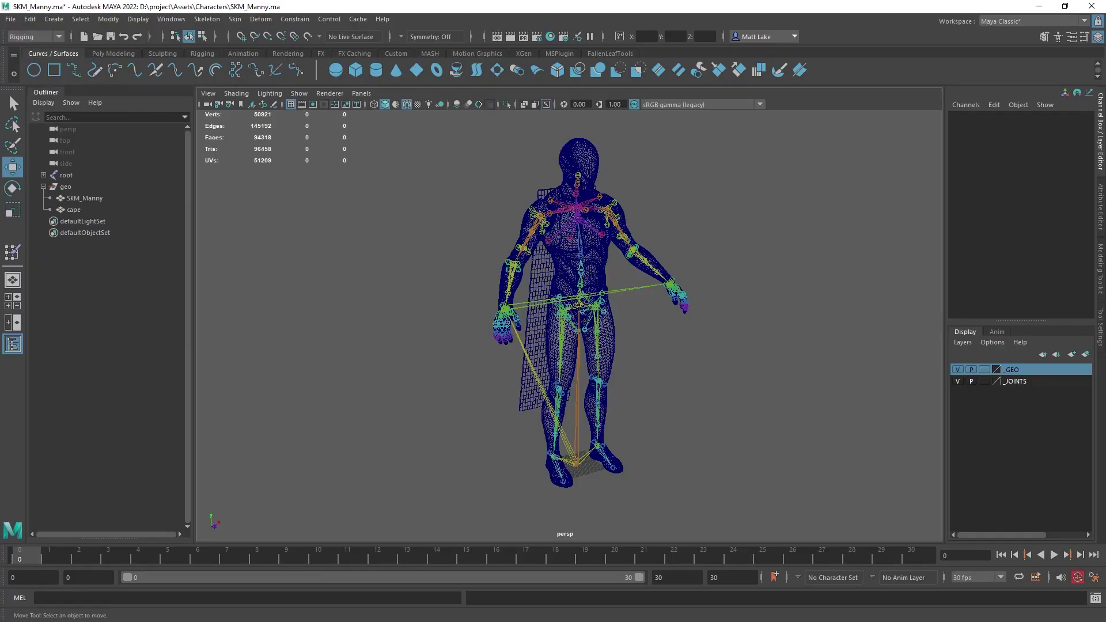
# - Switch to Maya, isolate the cape mesh of SKM_Manny in the viewport and examine its edge thickness
pyautogui.keyDown('alt'); pyautogui.moveTo(790, 328); pyautogui.dragTo(533, 336); pyautogui.keyUp('alt')
pyautogui.click(506, 309)
pyautogui.click(507, 104)
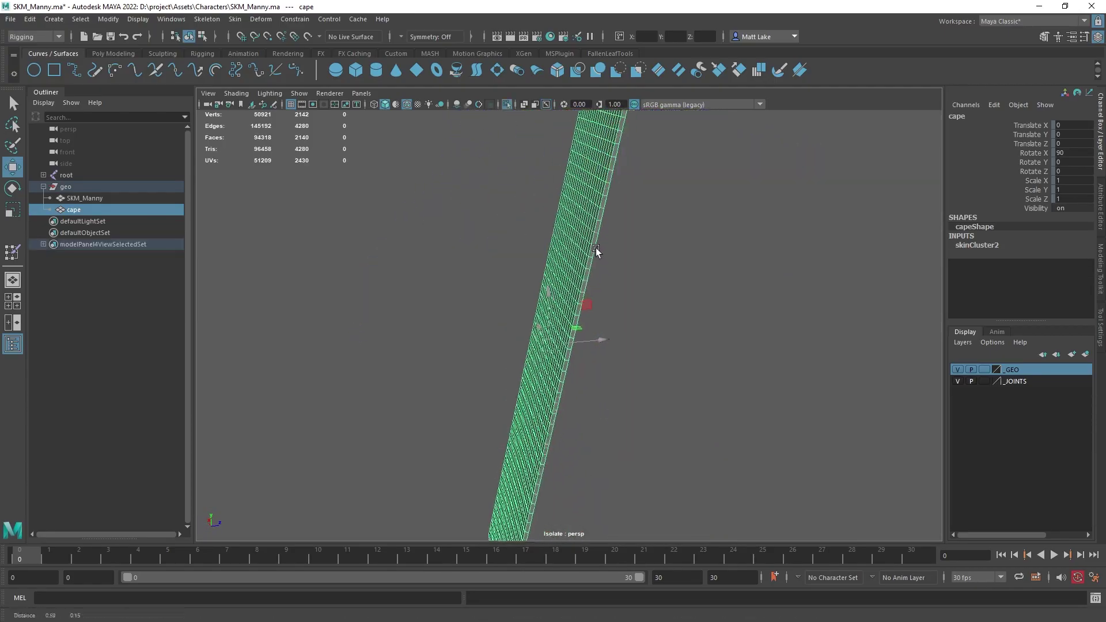
pyautogui.moveTo(595, 254)
pyautogui.keyDown('alt'); pyautogui.mouseDown()
pyautogui.moveTo(569, 242)
pyautogui.moveTo(619, 277)
pyautogui.moveTo(630, 254)
pyautogui.moveTo(596, 247)
pyautogui.moveTo(617, 249)
pyautogui.mouseUp(); pyautogui.keyUp('alt')
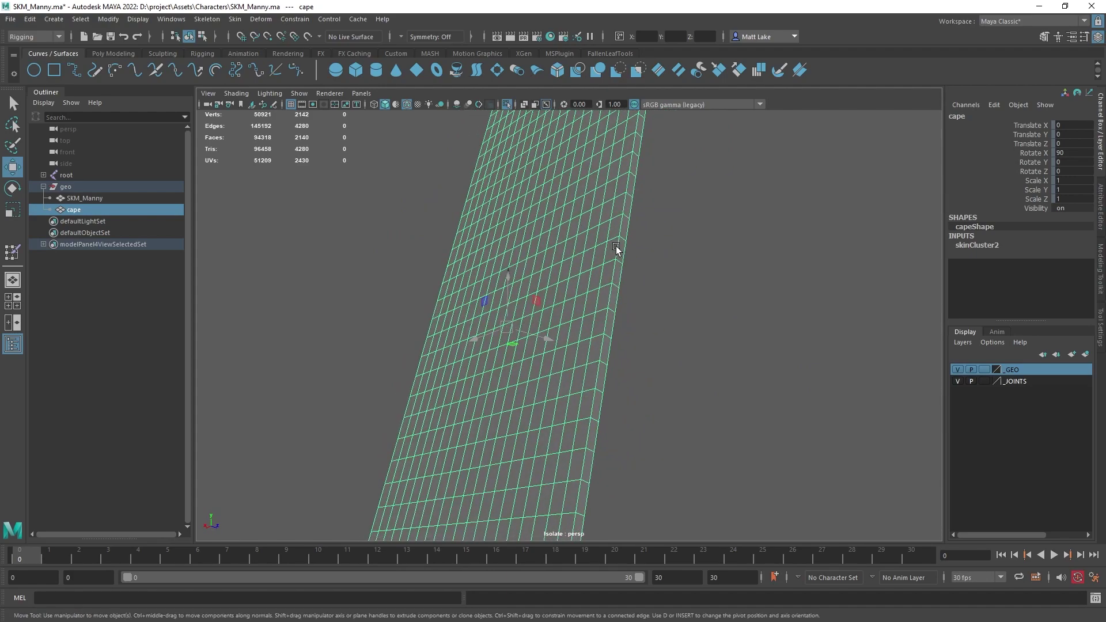
# - Switch to Unreal Editor, activate cloth paint for SKM_Manny and examine the cape's cloth mesh up close
pyautogui.hotkey('alt', 'Tab')
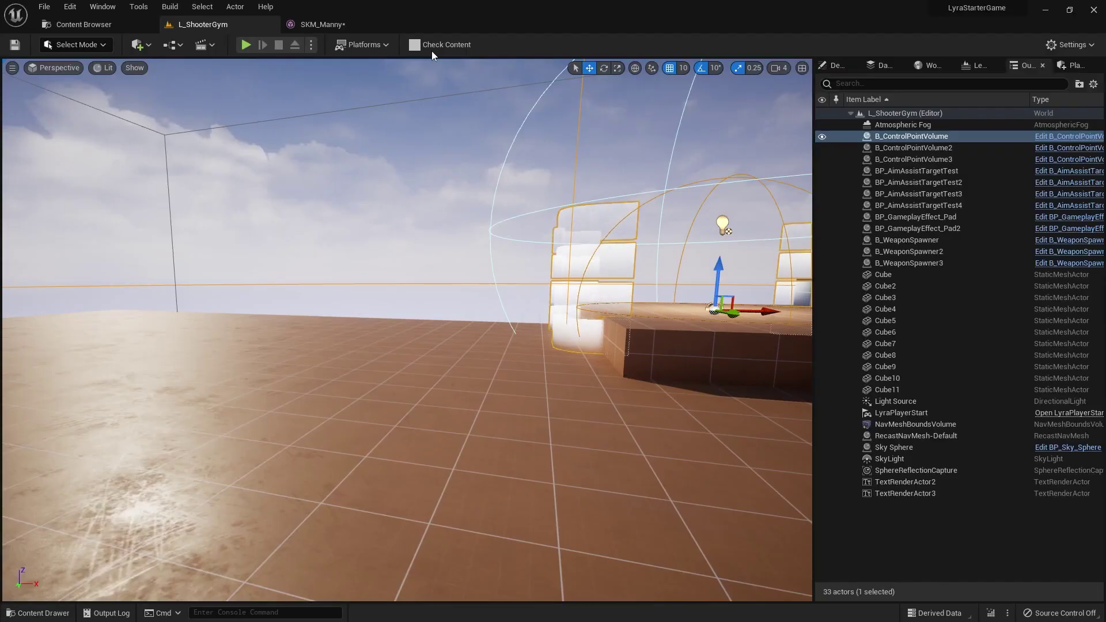
pyautogui.click(321, 24)
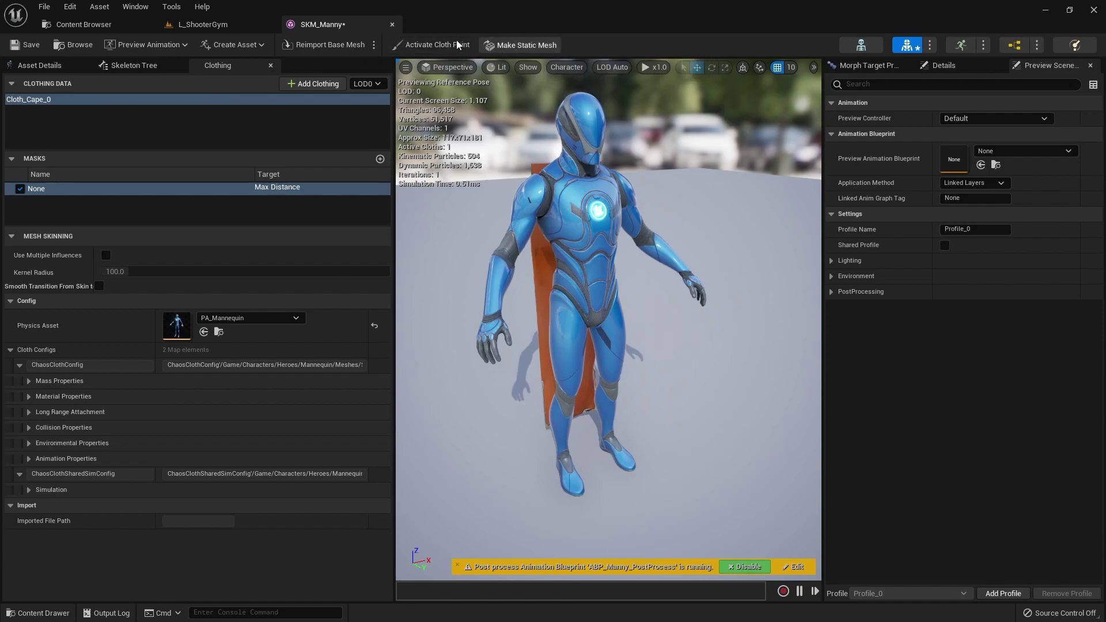
pyautogui.click(441, 44)
pyautogui.moveTo(541, 258)
pyautogui.mouseDown(button='right')
pyautogui.moveTo(600, 289)
pyautogui.moveTo(634, 208)
pyautogui.moveTo(640, 222)
pyautogui.moveTo(550, 268)
pyautogui.moveTo(563, 285)
pyautogui.mouseUp(button='right')
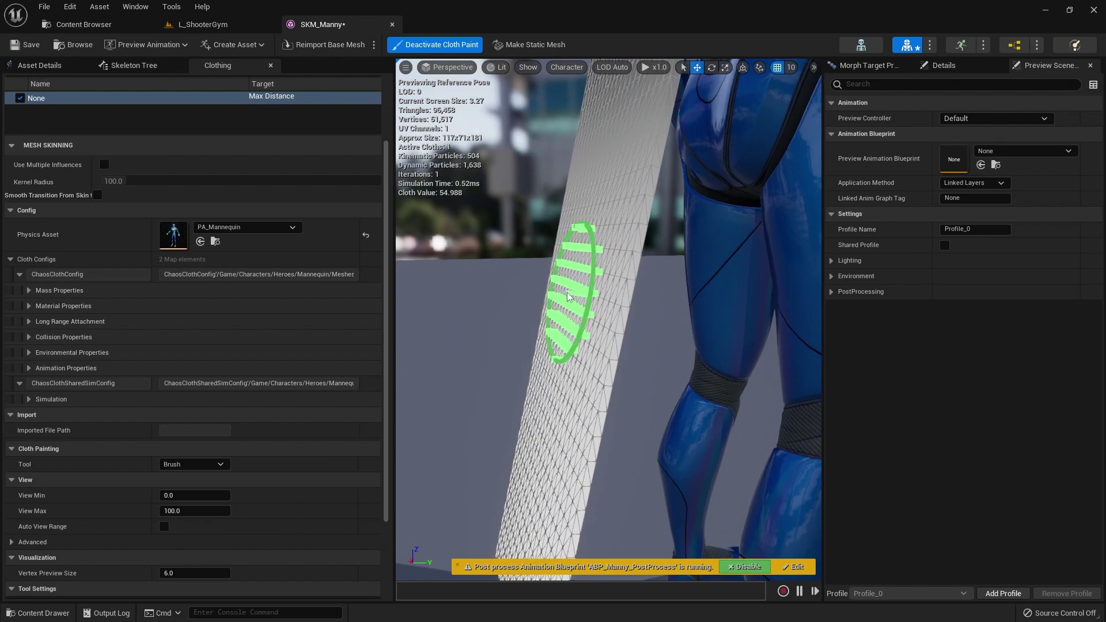
pyautogui.moveTo(568, 297); pyautogui.dragTo(530, 288, button='right')
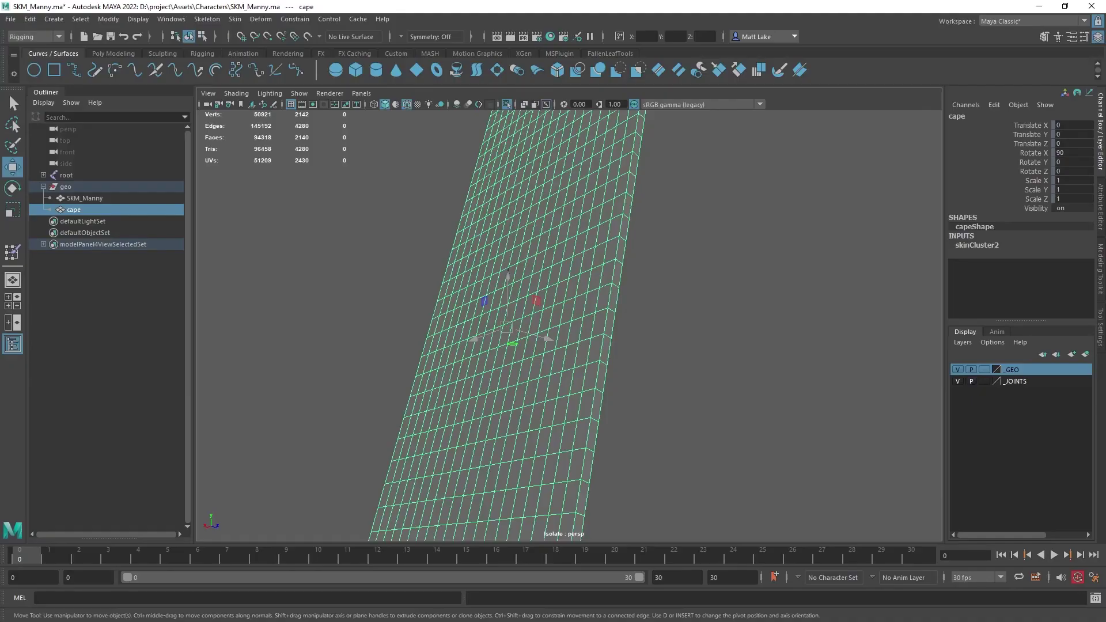
# - Back in Maya, duplicate the cape mesh and isolate the copy in the viewport
pyautogui.moveTo(667, 338)
pyautogui.keyDown('alt'); pyautogui.mouseDown()
pyautogui.moveTo(634, 388)
pyautogui.moveTo(668, 402)
pyautogui.mouseUp(); pyautogui.keyUp('alt')
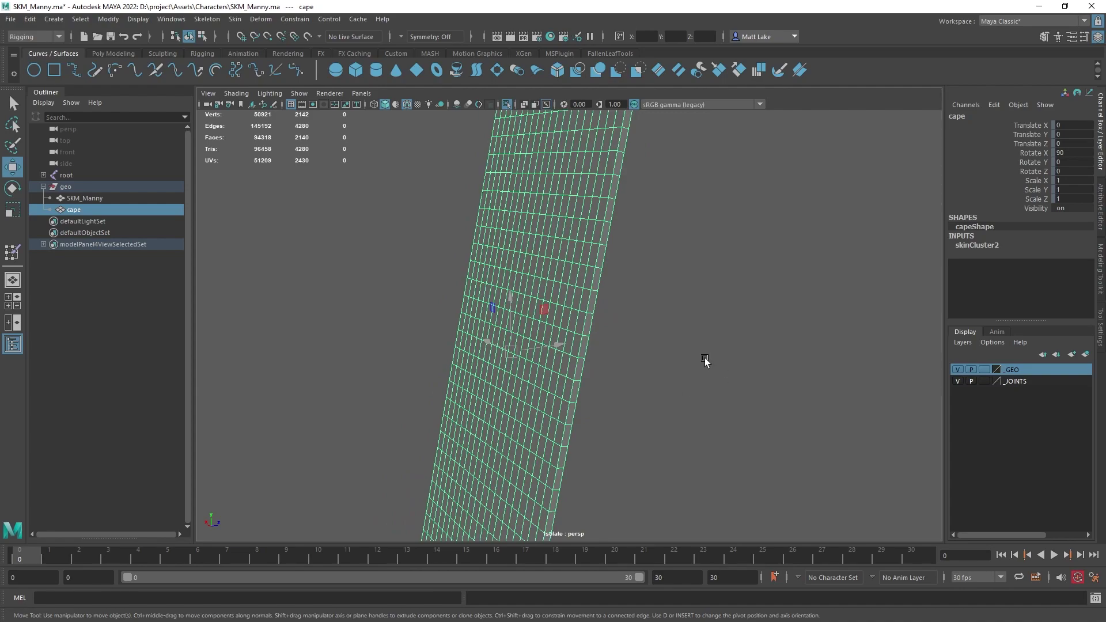
pyautogui.moveTo(703, 363)
pyautogui.keyDown('alt'); pyautogui.mouseDown()
pyautogui.moveTo(676, 370)
pyautogui.moveTo(696, 359)
pyautogui.moveTo(682, 365)
pyautogui.moveTo(686, 354)
pyautogui.mouseUp(); pyautogui.keyUp('alt')
pyautogui.hotkey('ctrl', 'd')
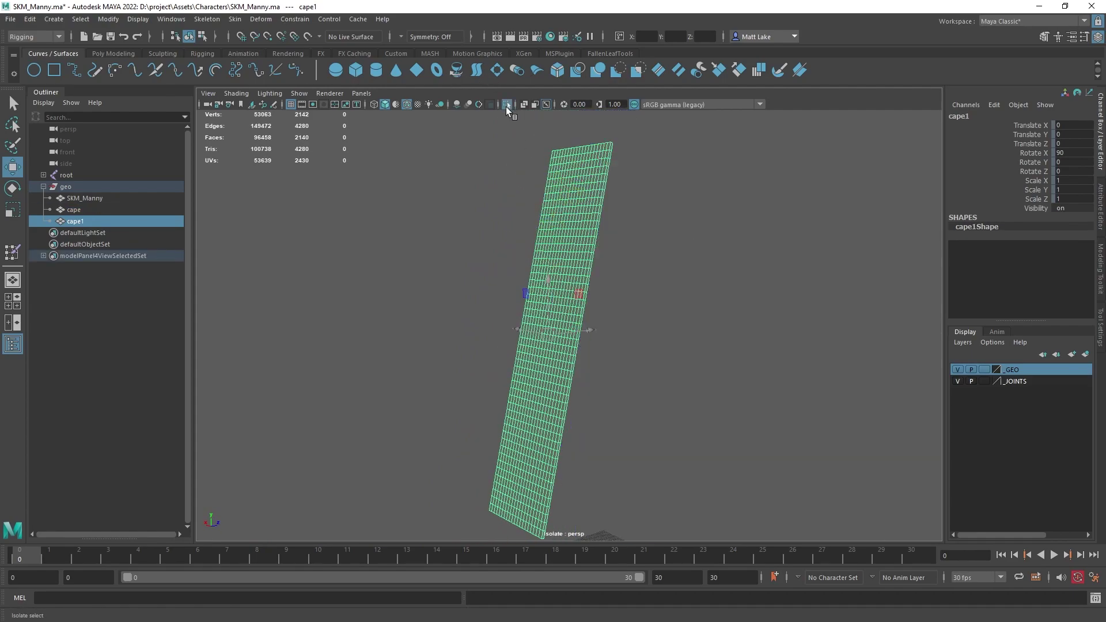
pyautogui.moveTo(495, 287)
pyautogui.keyDown('alt'); pyautogui.mouseDown()
pyautogui.moveTo(487, 291)
pyautogui.moveTo(514, 291)
pyautogui.mouseUp(); pyautogui.keyUp('alt')
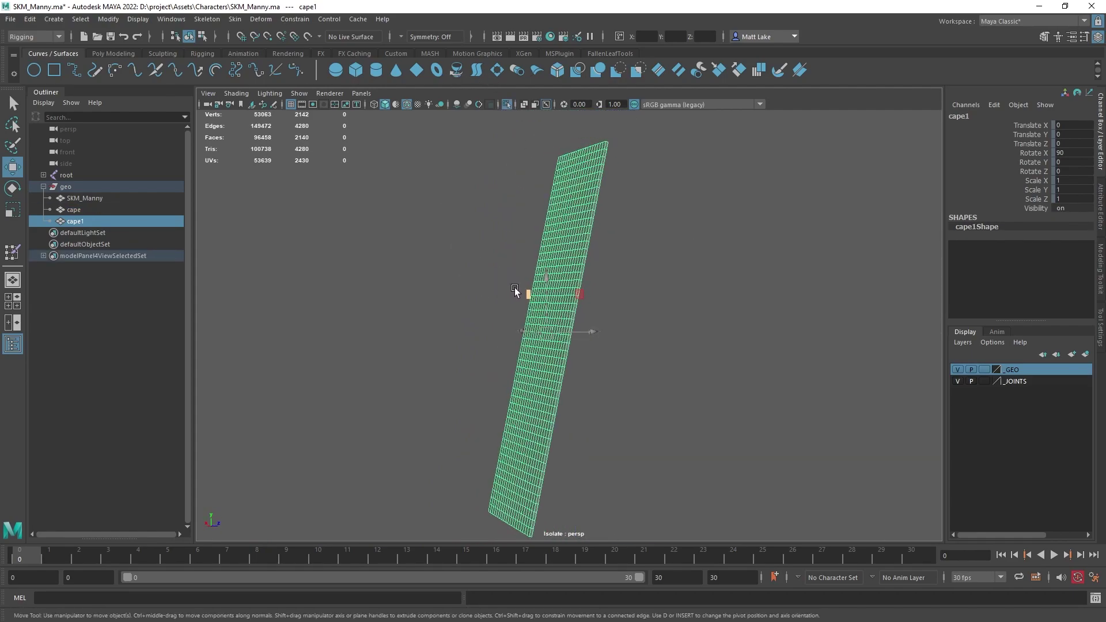
# - Delete the border faces and one of the two face layers of cape1, leaving a single-sided sheet
pyautogui.scroll(3, 515, 291)
pyautogui.moveTo(573, 323); pyautogui.dragTo(574, 335, button='right')
pyautogui.scroll(3, 573, 331)
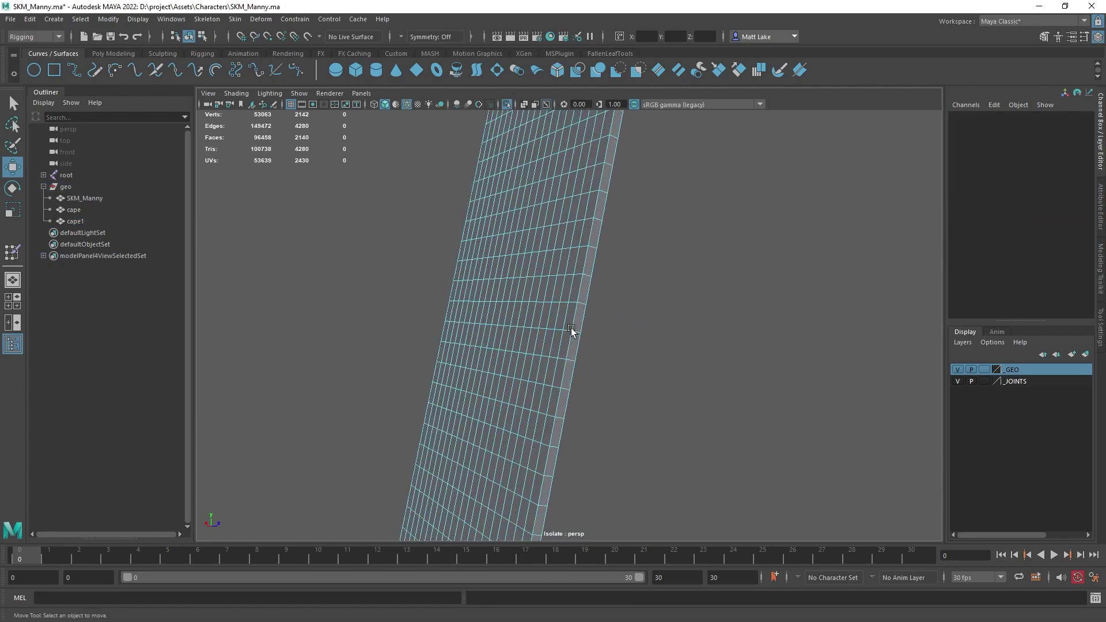
pyautogui.click(578, 328)
pyautogui.keyDown('shift'); pyautogui.doubleClick(575, 348); pyautogui.keyUp('shift')
pyautogui.press('Delete')
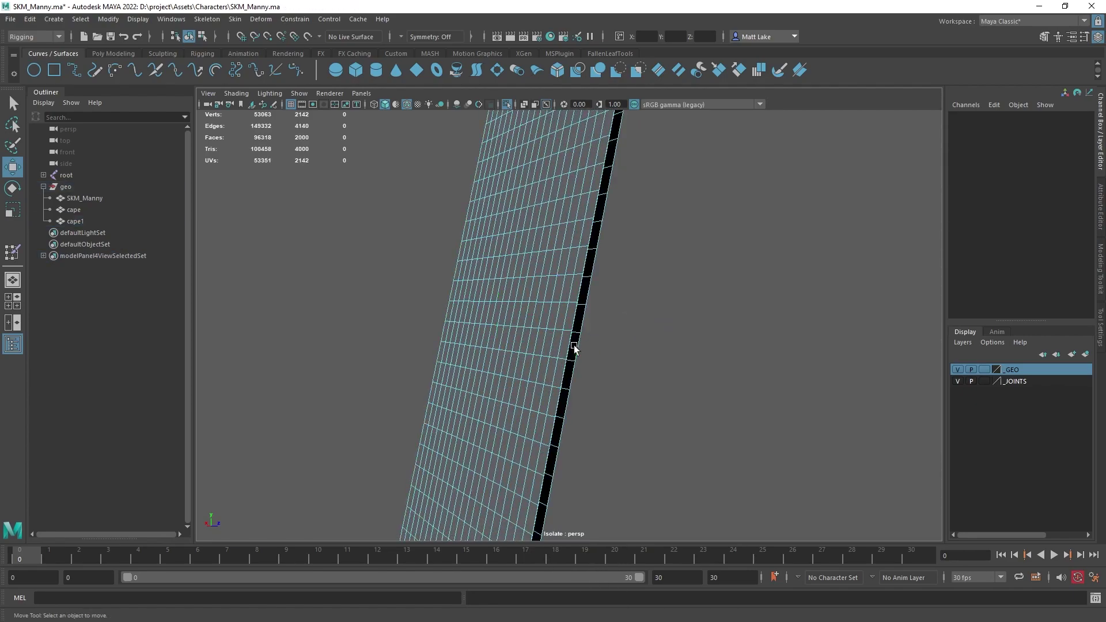
pyautogui.doubleClick(574, 346)
pyautogui.press('Delete')
pyautogui.moveTo(536, 272); pyautogui.dragTo(629, 236, button='right')
pyautogui.scroll(-4, 629, 235)
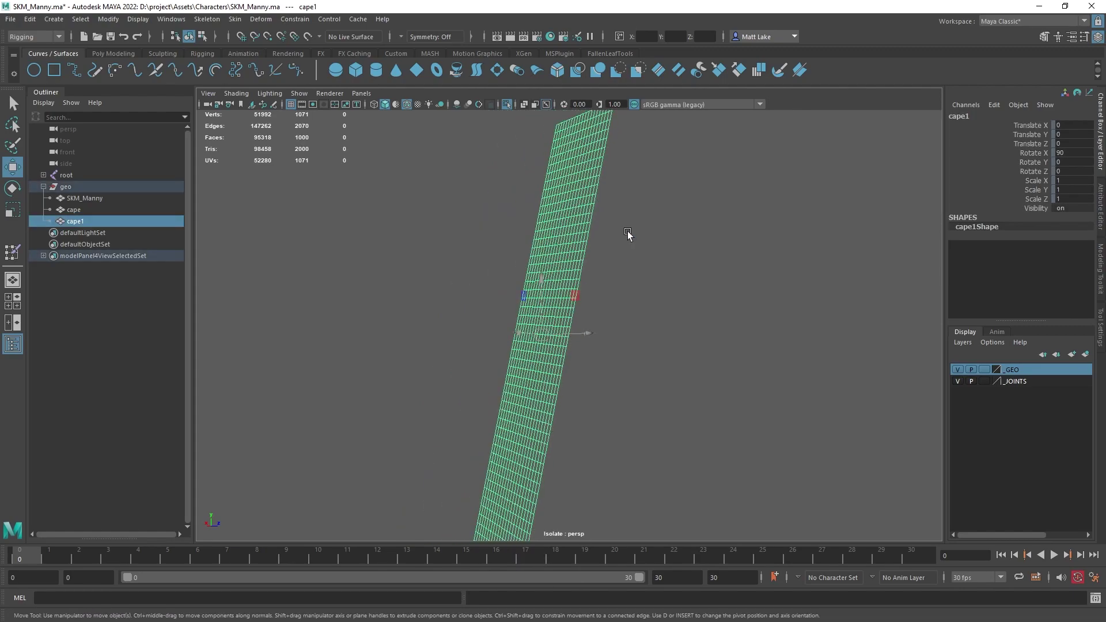
pyautogui.moveTo(608, 246)
pyautogui.keyDown('alt'); pyautogui.mouseDown()
pyautogui.moveTo(644, 257)
pyautogui.moveTo(624, 255)
pyautogui.mouseUp(); pyautogui.keyUp('alt')
pyautogui.scroll(-3, 645, 257)
# - Delete the non-deformer history of cape1
pyautogui.click(29, 19)
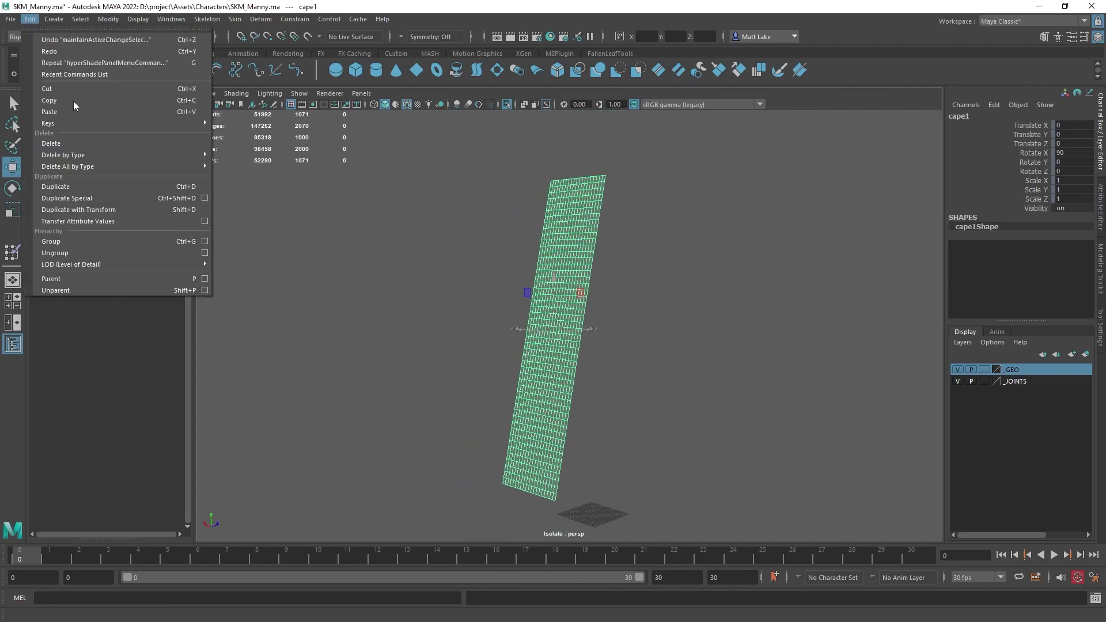
pyautogui.moveTo(136, 152)
pyautogui.click(284, 145)
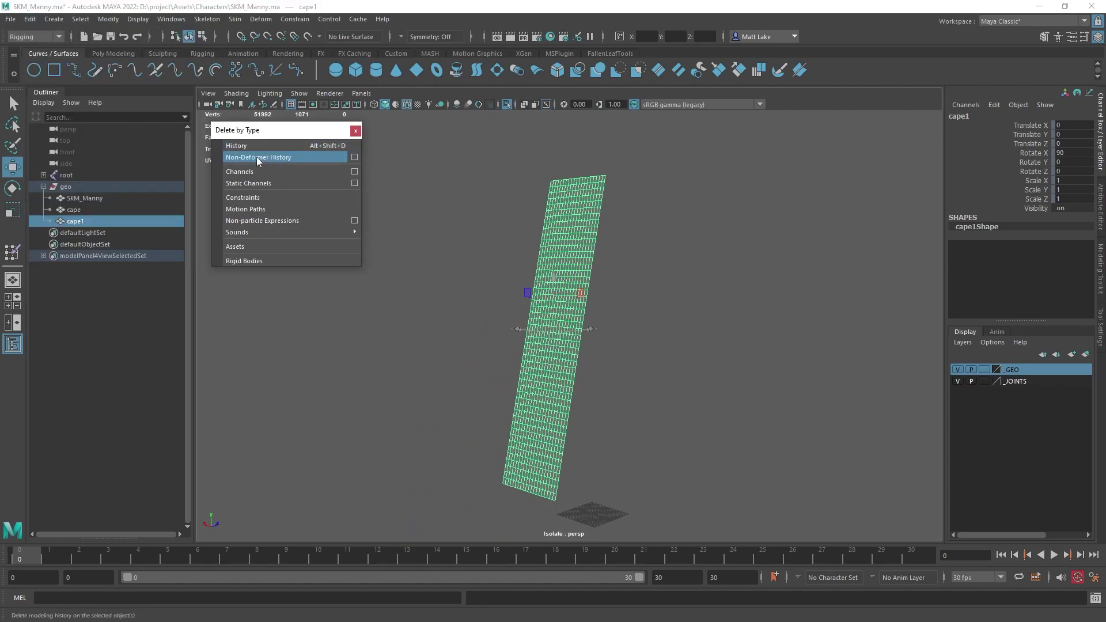
pyautogui.click(258, 157)
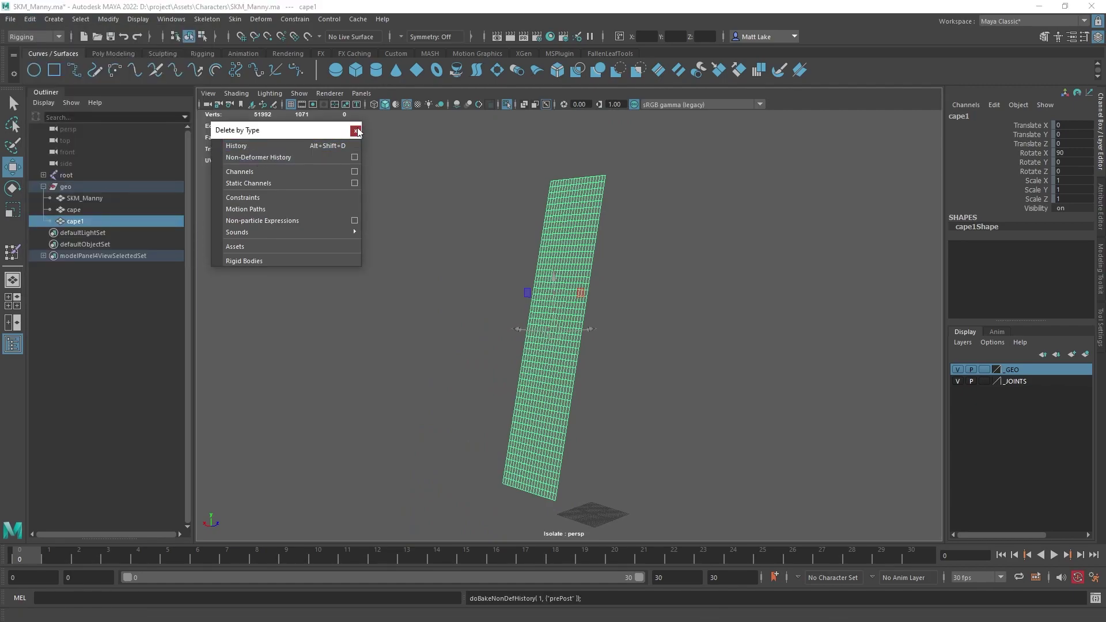
pyautogui.click(355, 131)
# - Leave the isolated view and bind cape1 to the root skeleton with Bind Skin
pyautogui.click(506, 104)
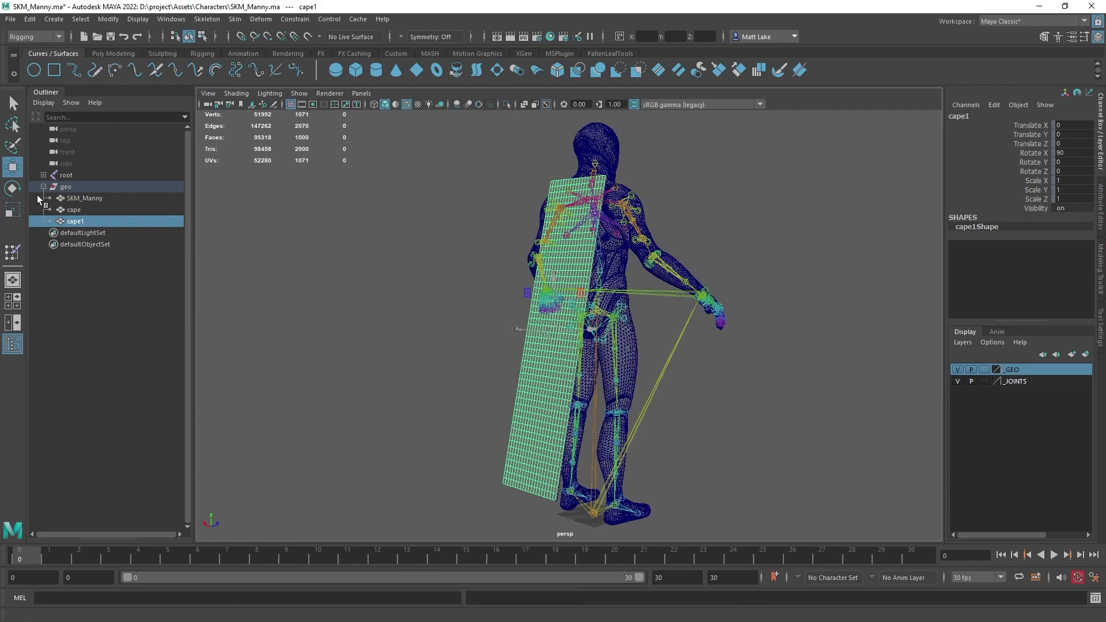
pyautogui.keyDown('ctrl'); pyautogui.click(66, 175); pyautogui.keyUp('ctrl')
pyautogui.click(235, 19)
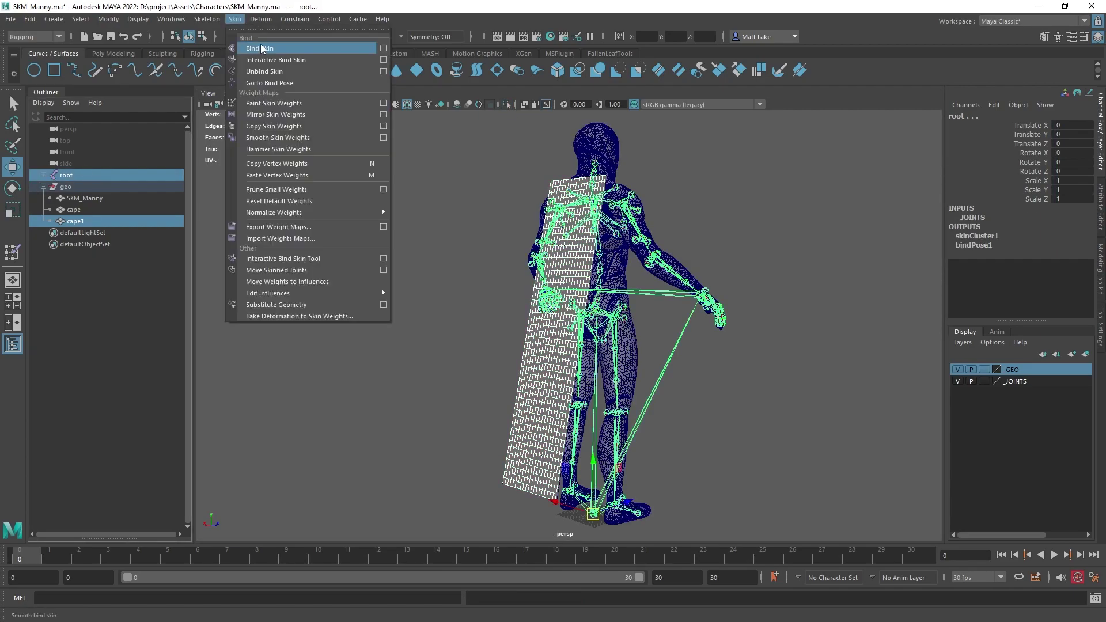
pyautogui.click(296, 49)
# - Copy the skin weights from the original cape to cape1
pyautogui.click(75, 210)
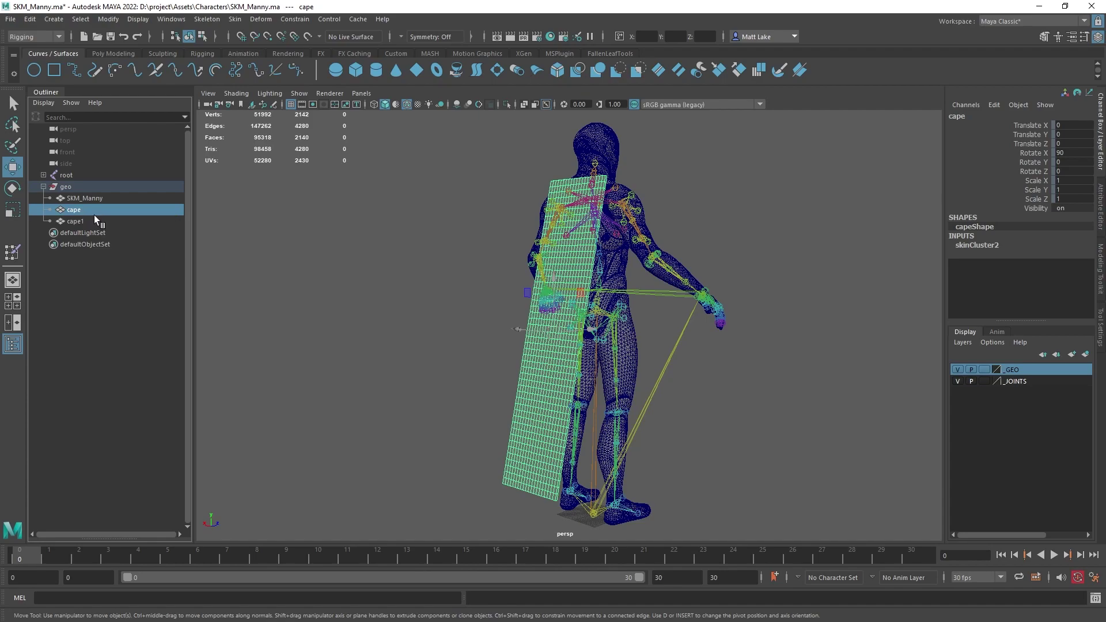
pyautogui.moveTo(97, 209); pyautogui.dragTo(91, 214, button='middle')
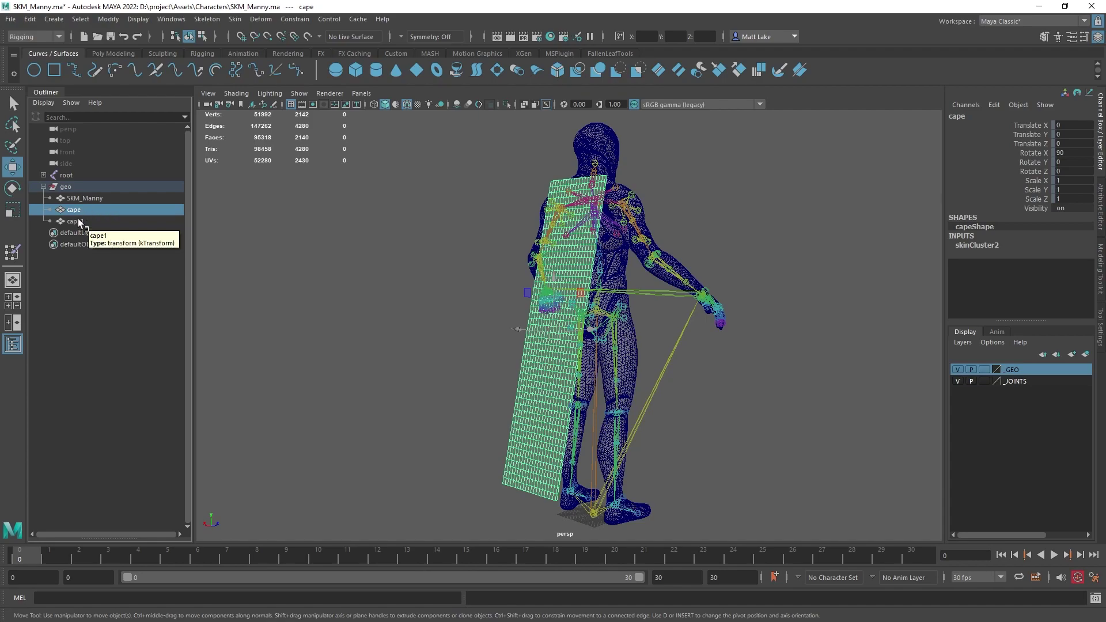
pyautogui.keyDown('ctrl'); pyautogui.click(84, 223); pyautogui.keyUp('ctrl')
pyautogui.click(235, 19)
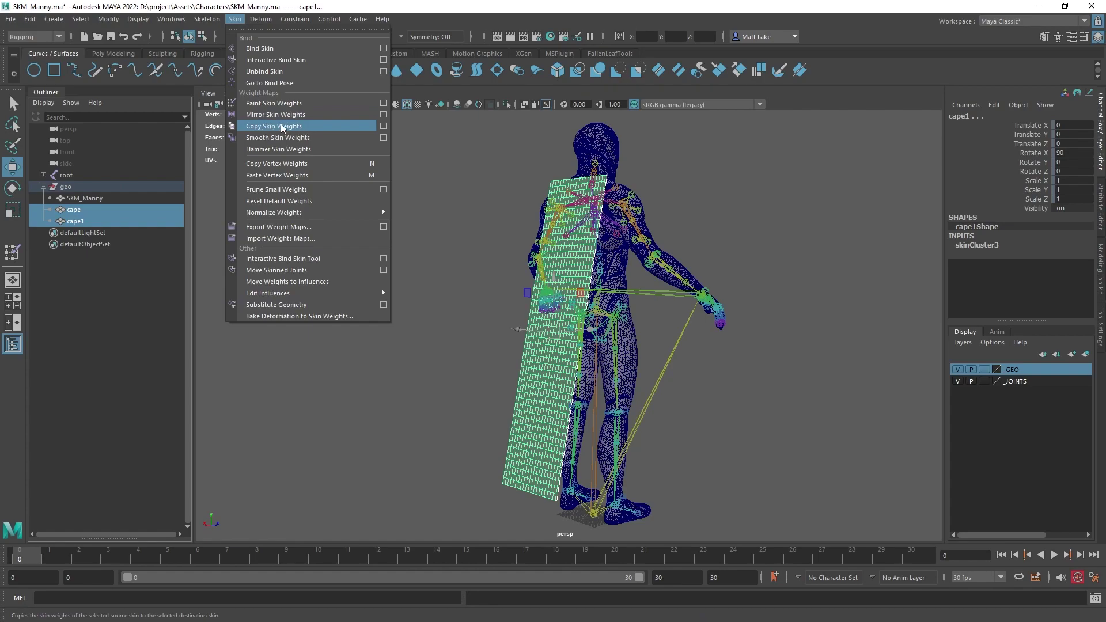
pyautogui.click(281, 125)
pyautogui.press('e')
# - Remove the unused influences from cape1's skin cluster
pyautogui.click(74, 222)
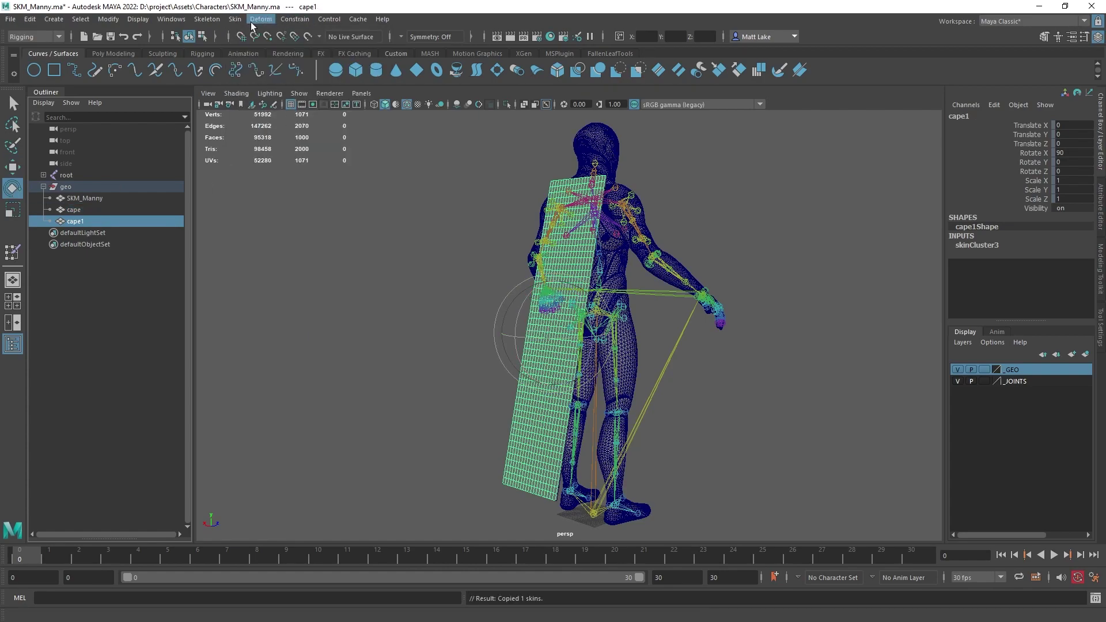
pyautogui.click(235, 19)
pyautogui.moveTo(275, 295)
pyautogui.click(461, 327)
pyautogui.click(469, 328)
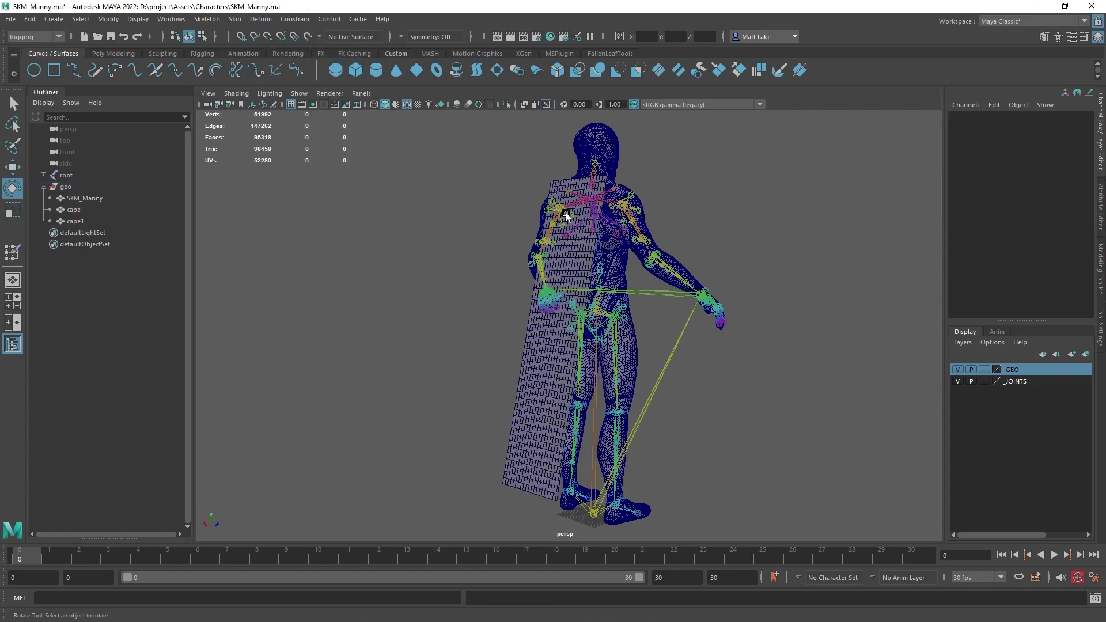
# - Test the cape's skinning by rotating a joint in the upper body, undo the rotation and clear the selection
pyautogui.click(611, 194)
pyautogui.moveTo(612, 194); pyautogui.dragTo(599, 204)
pyautogui.hotkey('ctrl', 'z')
pyautogui.click(429, 300)
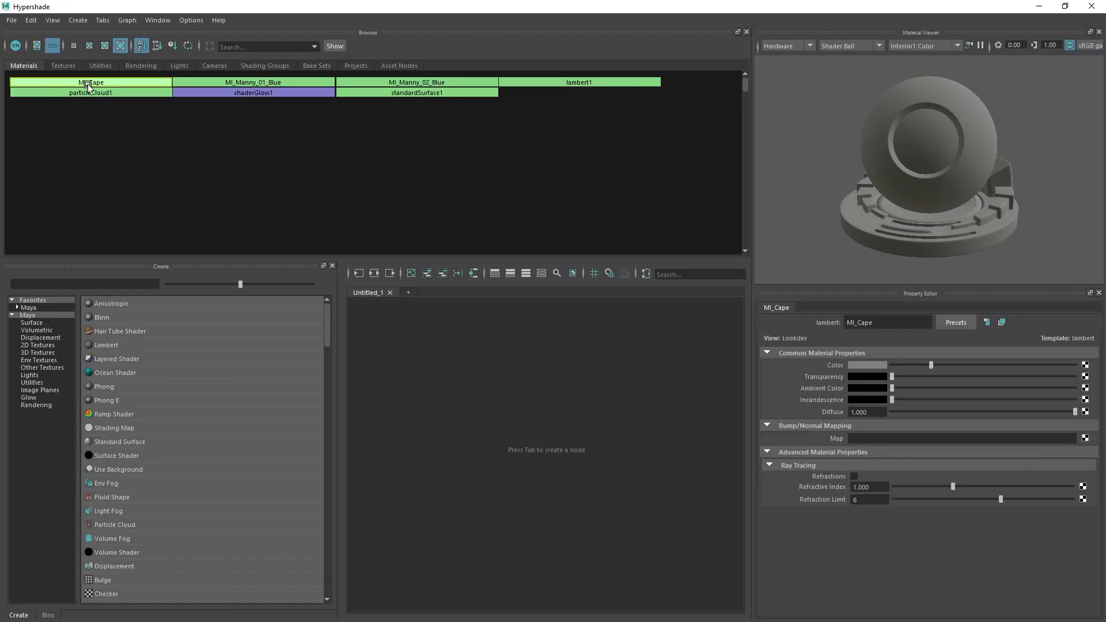
# - Duplicate the MI_Cape material with its shading network and name the copy MI_Cape_Simulation
pyautogui.click(32, 20)
pyautogui.moveTo(105, 143)
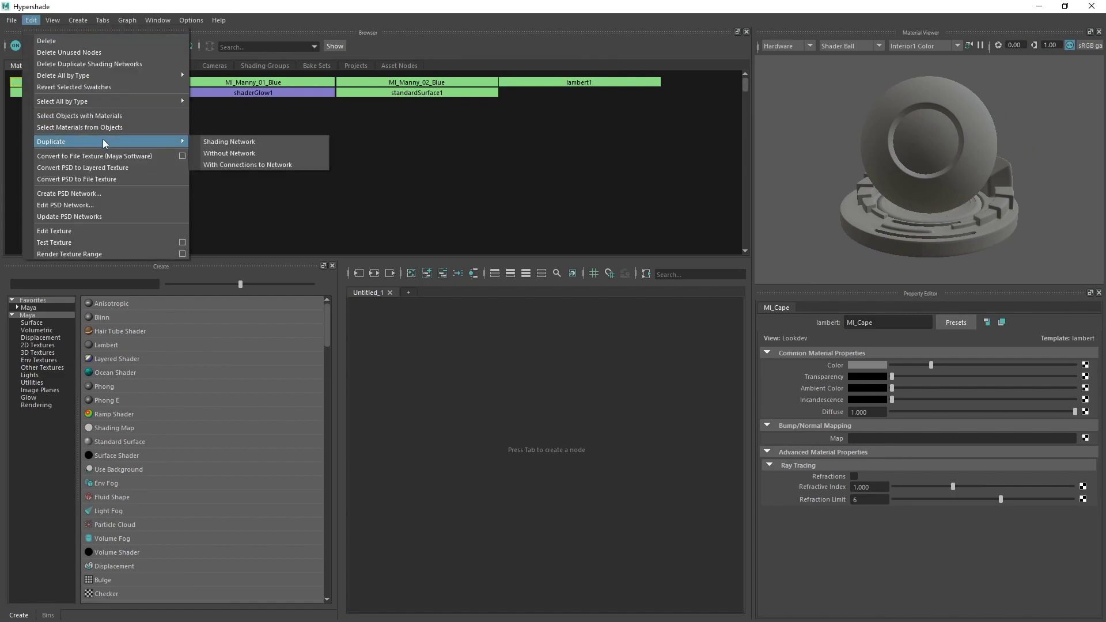
pyautogui.click(261, 143)
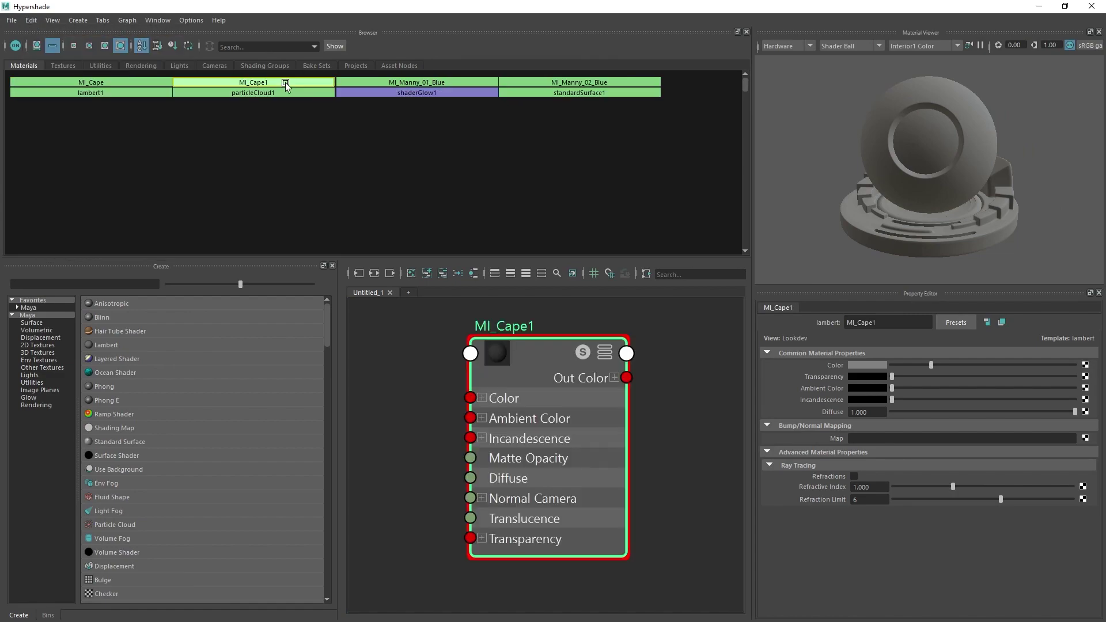
pyautogui.click(891, 327)
pyautogui.write('_Simulation')
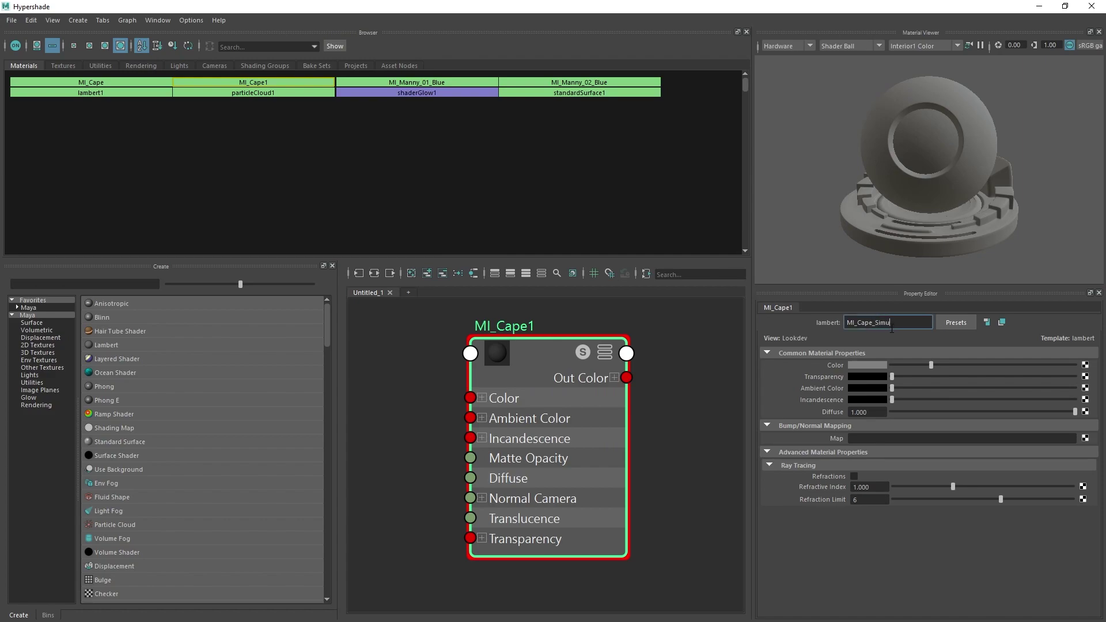
pyautogui.press('Return')
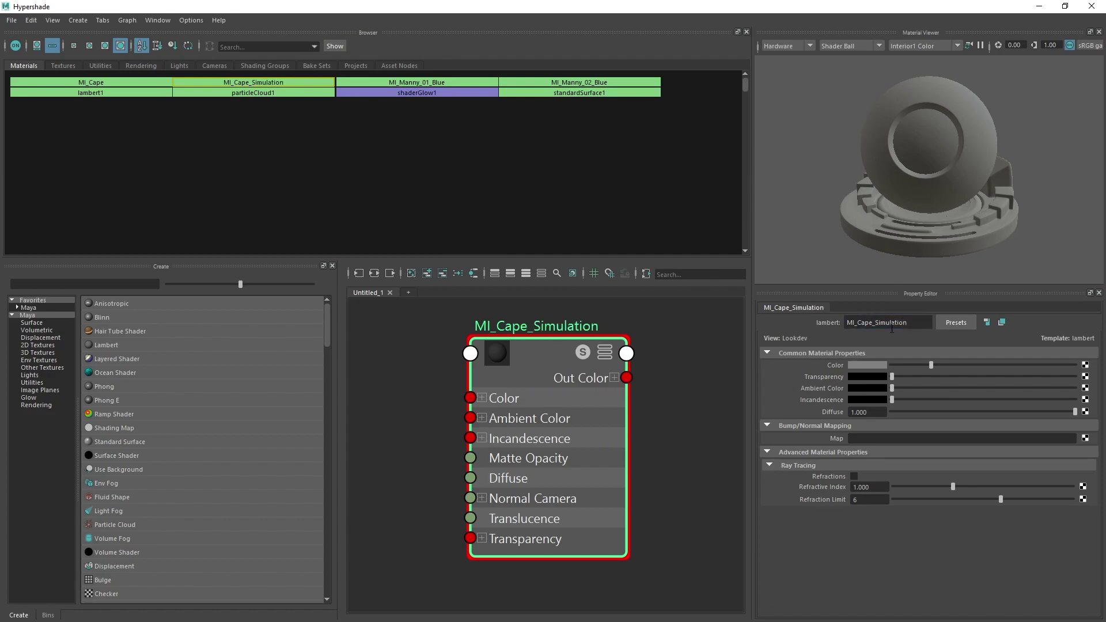
# - Rename the original MI_Cape material to MI_Cape_Render and close the Hypershade
pyautogui.click(90, 82)
pyautogui.click(888, 324)
pyautogui.write('_Cape_')
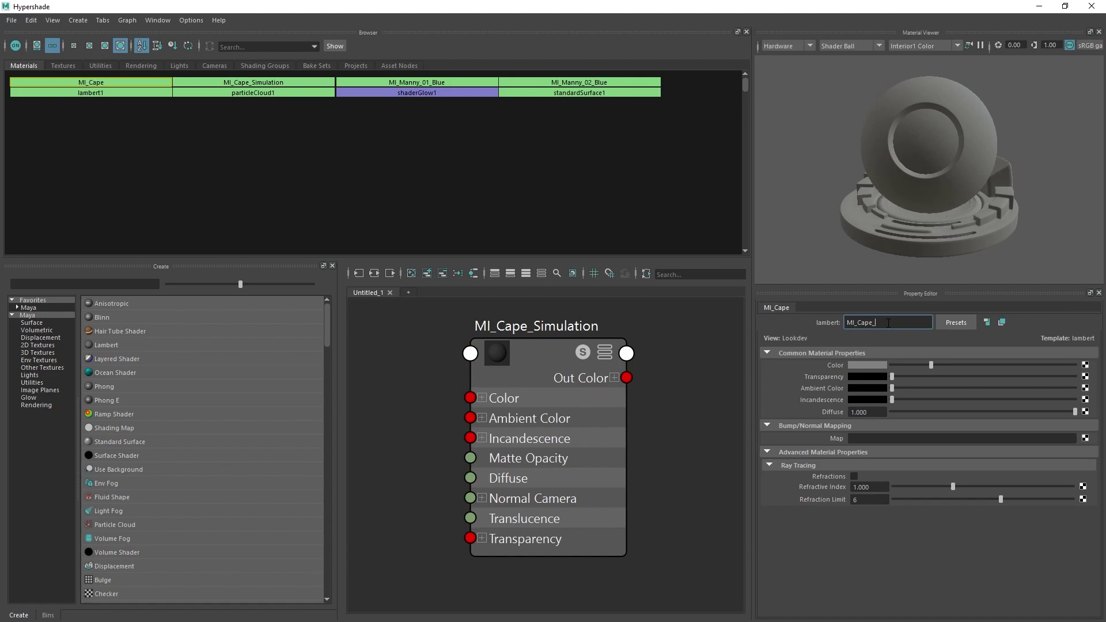
pyautogui.write('Render')
pyautogui.press('Return')
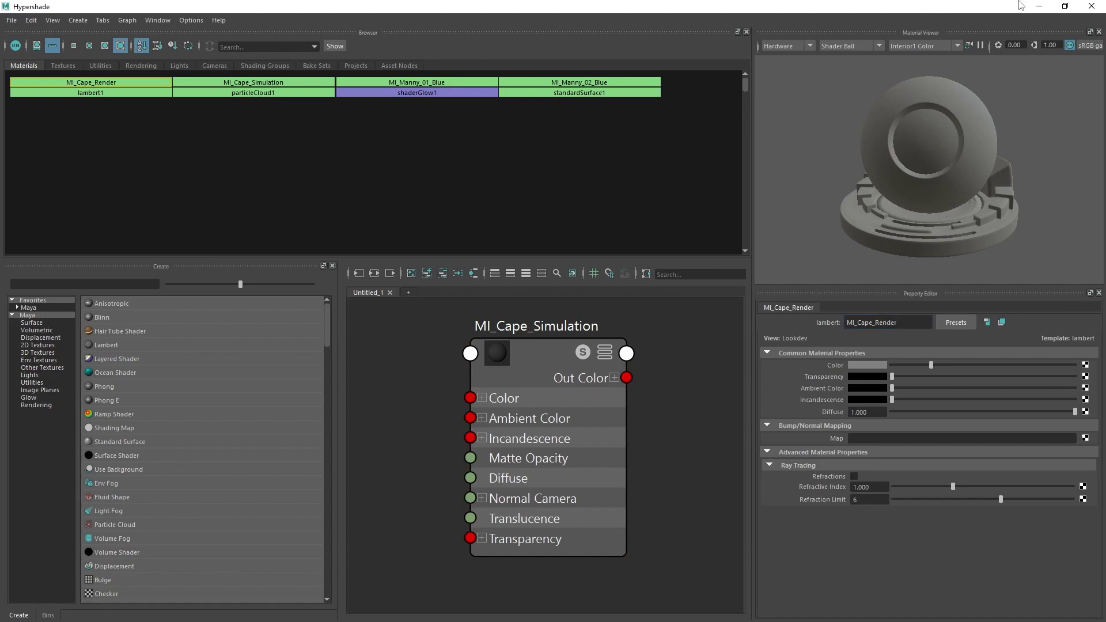
pyautogui.click(1092, 6)
# - Rename the original cape mesh to cape_render and the cape1 copy to cape_simulation
pyautogui.doubleClick(73, 210)
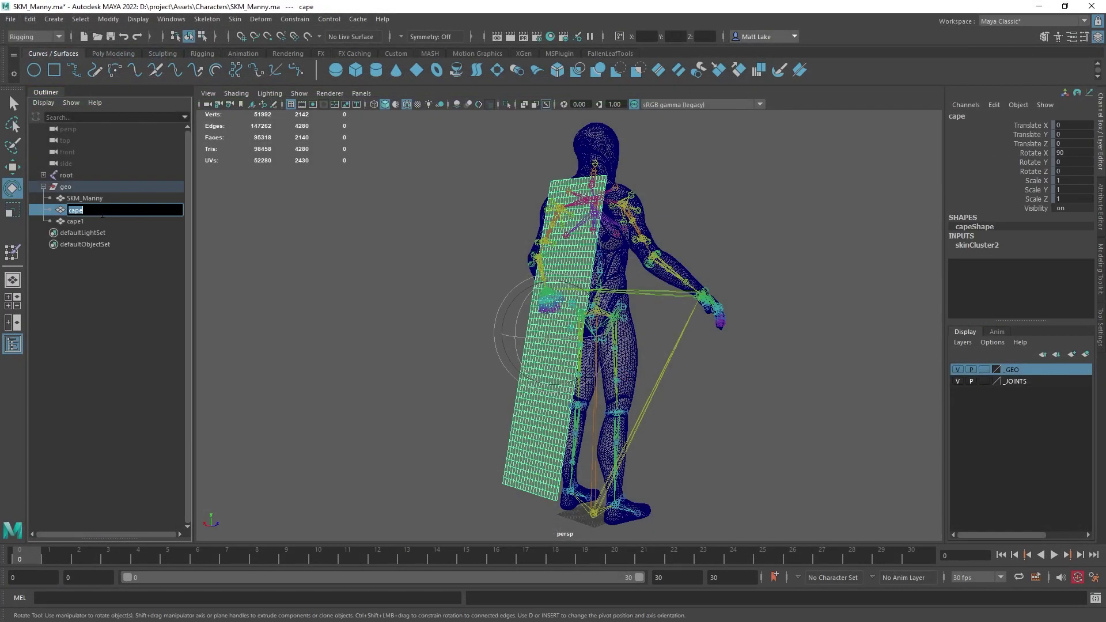
pyautogui.write('_render')
pyautogui.press('Return')
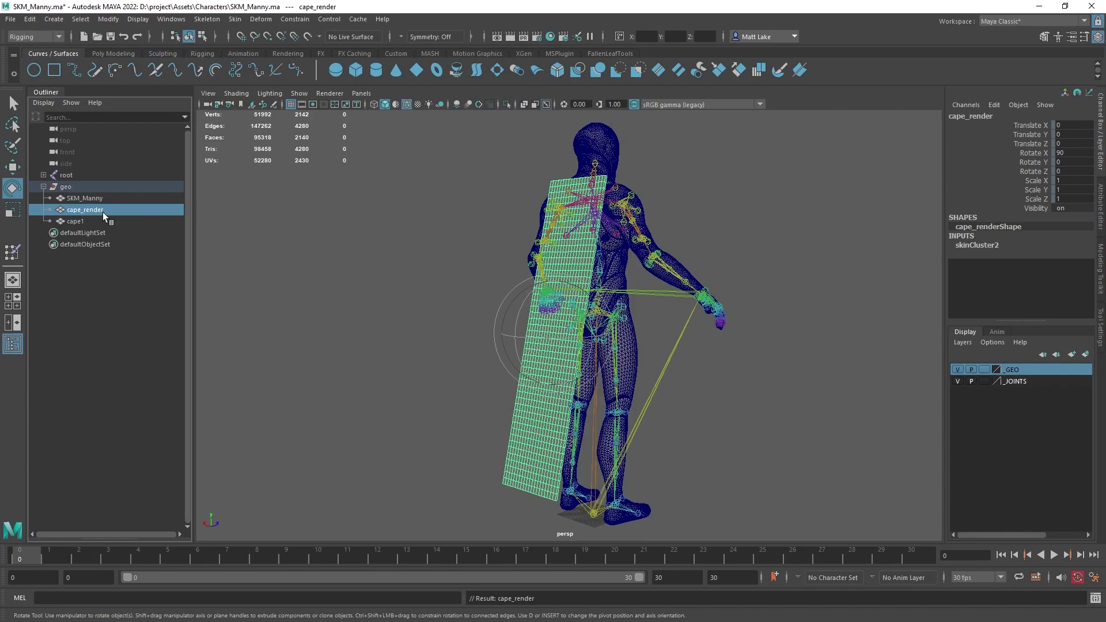
pyautogui.doubleClick(75, 221)
pyautogui.write('_simulation')
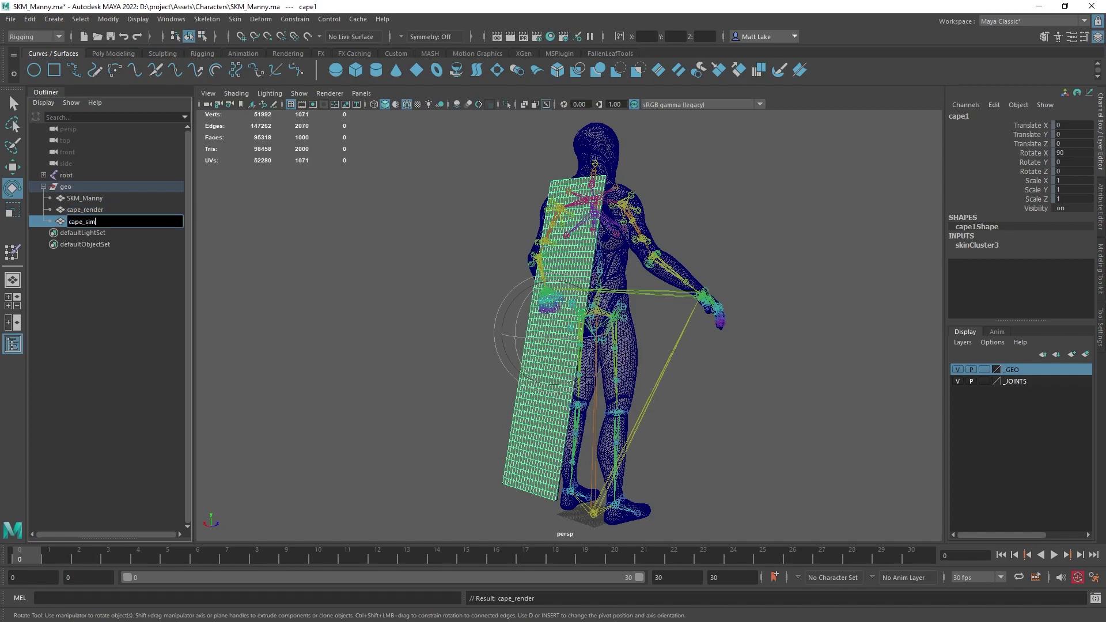
pyautogui.press('Return')
pyautogui.click(375, 259)
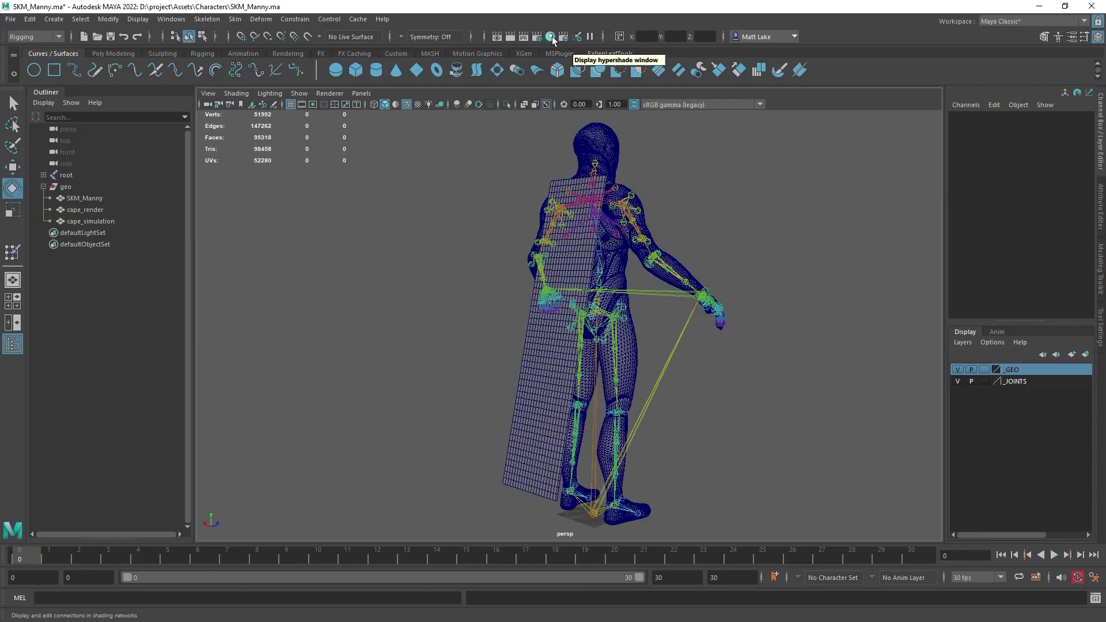
# - Assign the MI_Cape_Simulation material to the cape_simulation mesh and close the Hypershade
pyautogui.click(550, 36)
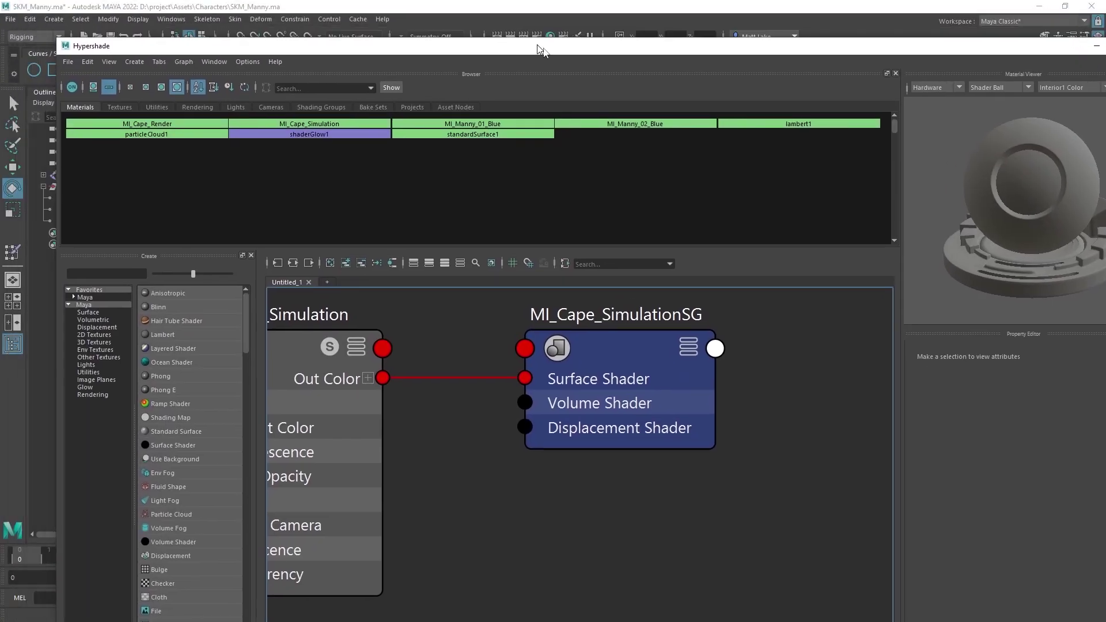
pyautogui.moveTo(542, 51); pyautogui.dragTo(1063, 203)
pyautogui.click(86, 222)
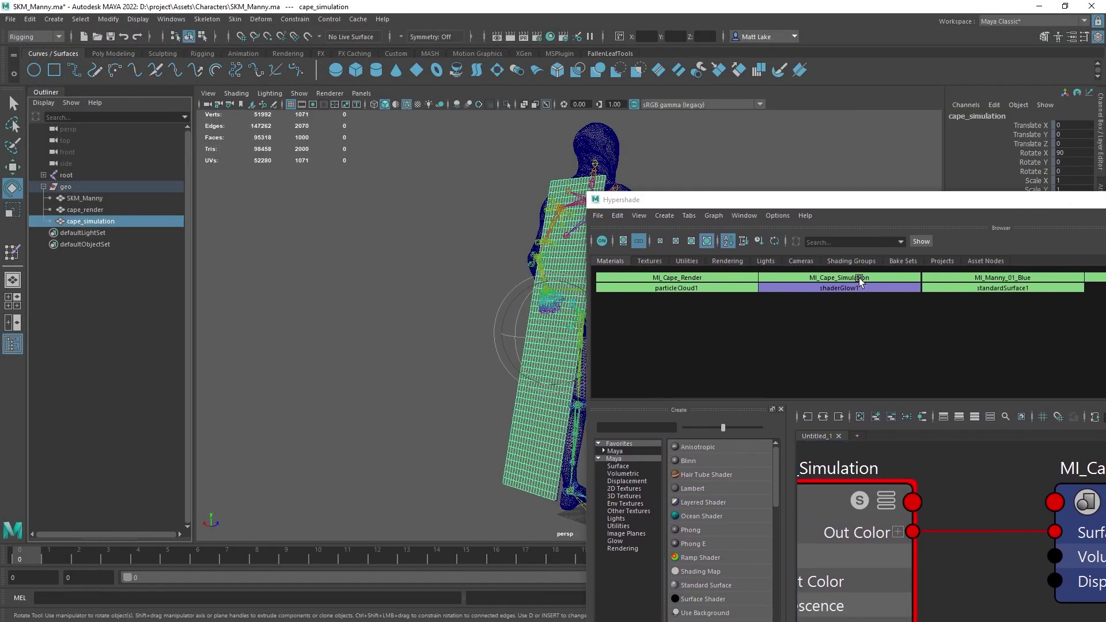
pyautogui.moveTo(859, 278); pyautogui.dragTo(854, 223, button='right')
pyautogui.doubleClick(893, 201)
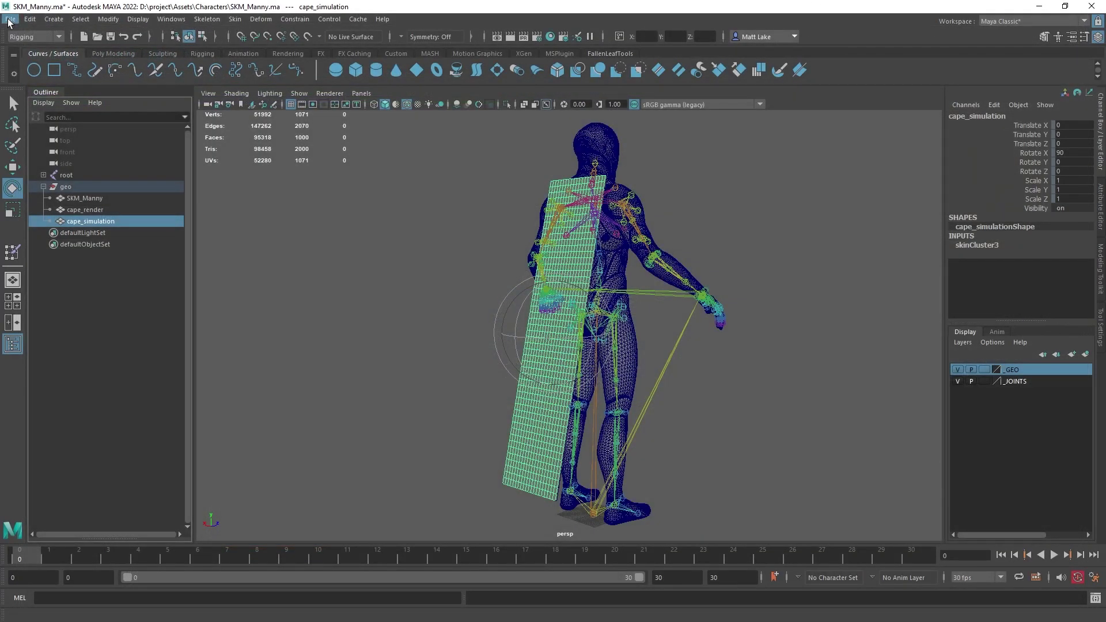
# - Export the whole scene as FBX to the Characters folder, overwriting SKM_Manny.FBX
pyautogui.click(7, 20)
pyautogui.click(39, 181)
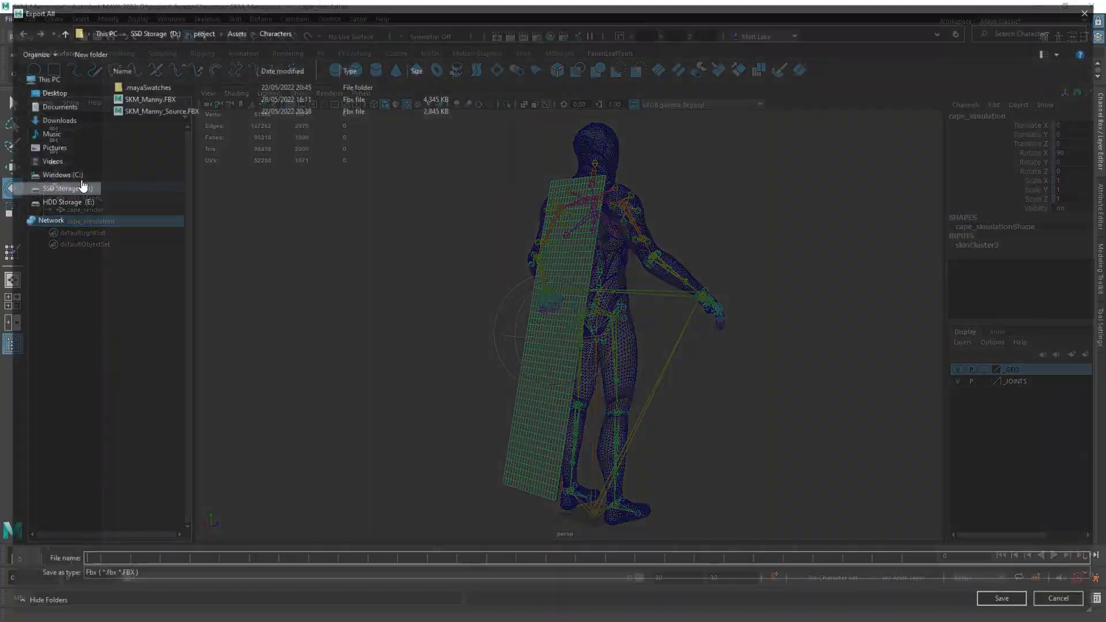
pyautogui.doubleClick(419, 251)
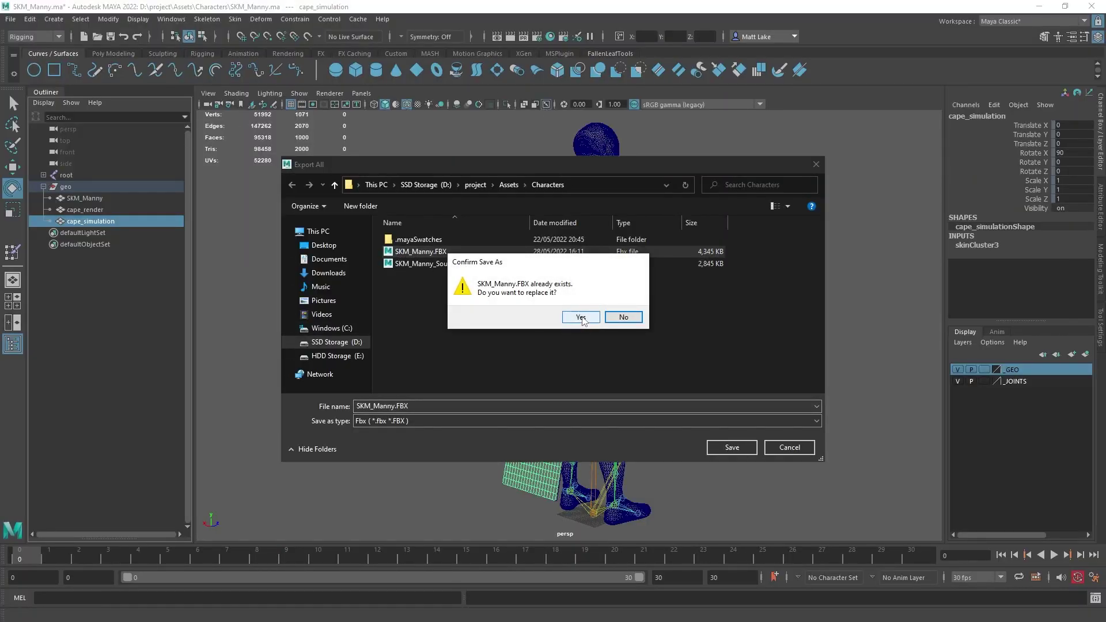
pyautogui.click(581, 318)
pyautogui.click(626, 483)
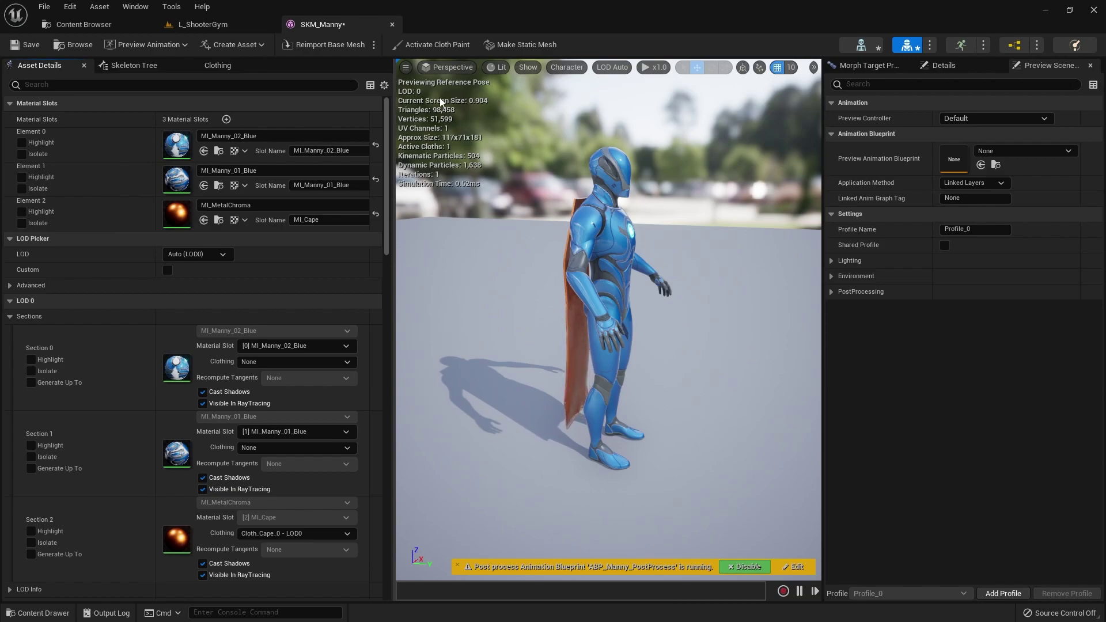
# - In Unreal Engine, reimport SKM_Manny's base mesh with the MI_Cape_Render and MI_Cape_Simulation material slots
pyautogui.click(344, 42)
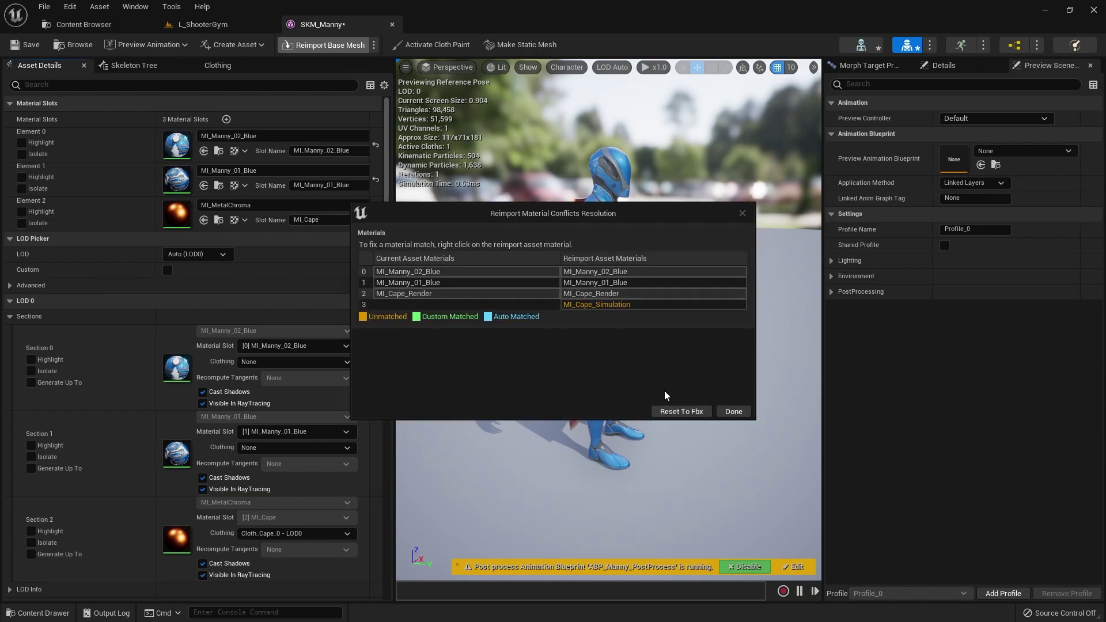
pyautogui.click(701, 407)
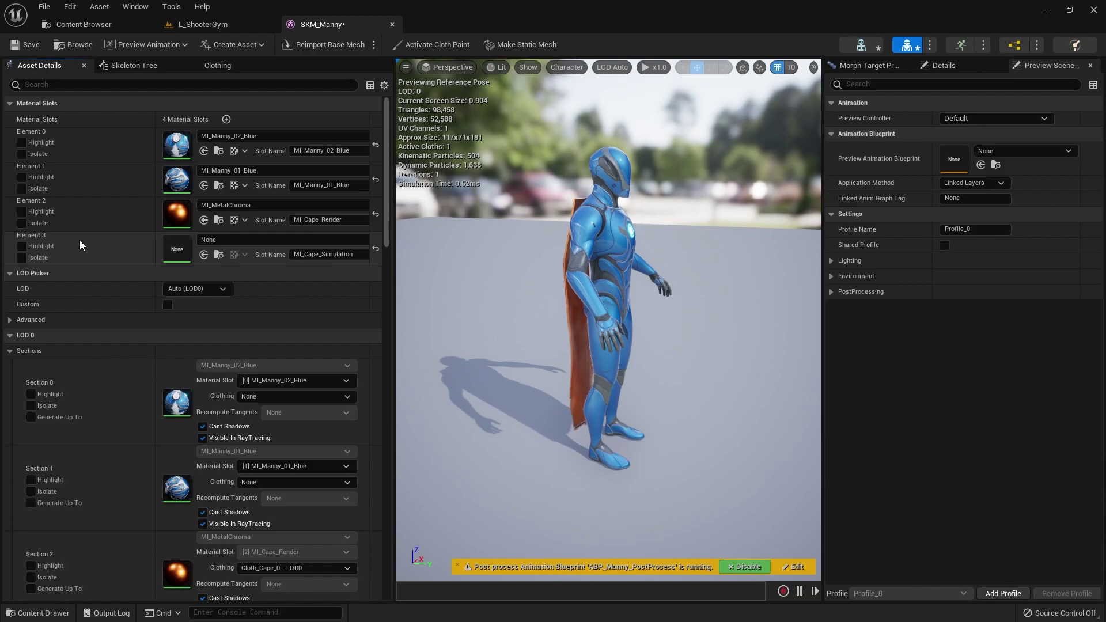
# - Isolate the MI_Cape_Simulation material slot to inspect the simulation cape from several angles, and restore the full mesh display
pyautogui.keyDown('alt'); pyautogui.moveTo(484, 238); pyautogui.dragTo(674, 233); pyautogui.keyUp('alt')
pyautogui.click(37, 257)
pyautogui.moveTo(573, 305); pyautogui.dragTo(432, 259)
pyautogui.moveTo(432, 259); pyautogui.dragTo(599, 317, button='right')
pyautogui.click(37, 258)
pyautogui.moveTo(721, 272); pyautogui.dragTo(746, 257, button='right')
# - Delete the Cloth_Cape_0 clothing data from the mesh
pyautogui.click(218, 65)
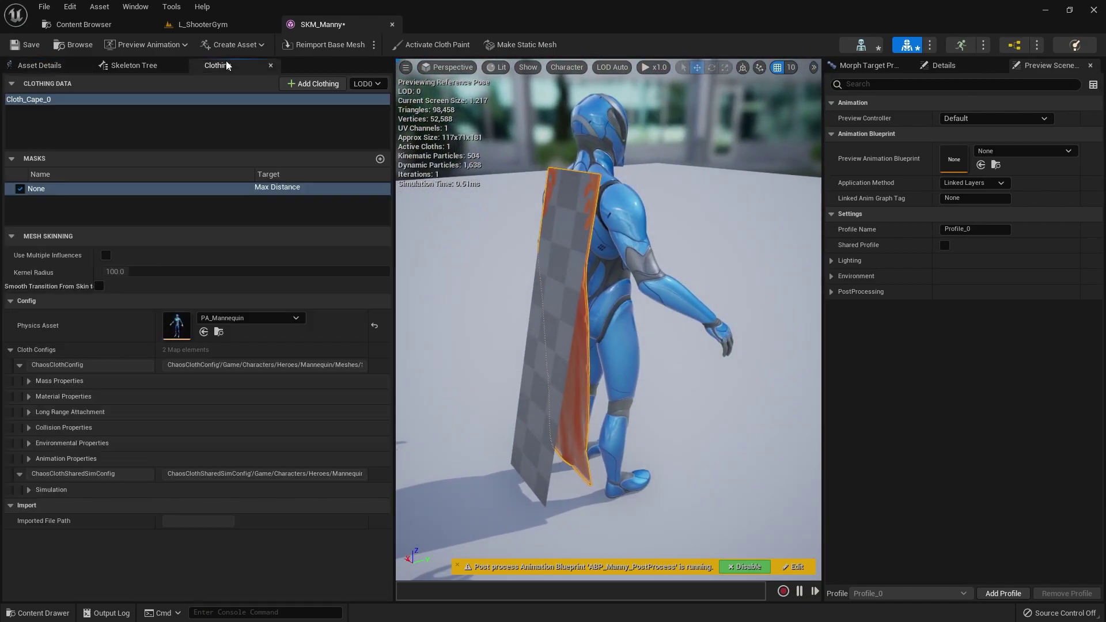
pyautogui.click(77, 104)
pyautogui.press('Delete')
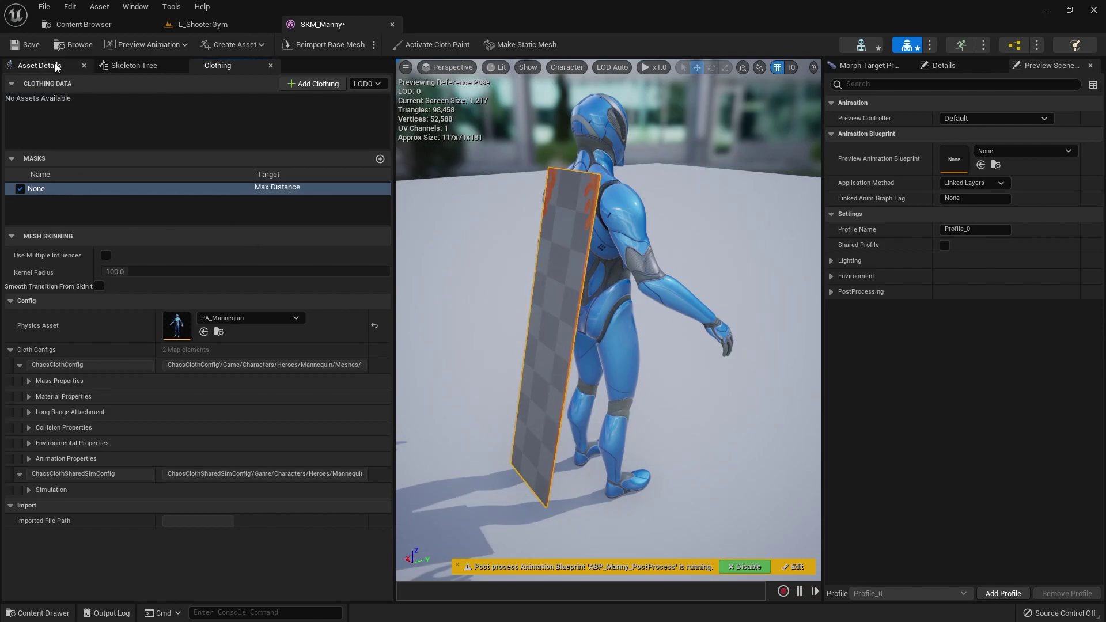
# - Isolate the MI_Cape_Simulation section and create SKM_Manny_Clothing data from it, with Remove from Mesh enabled and PA_Mannequin as physics asset
pyautogui.click(40, 66)
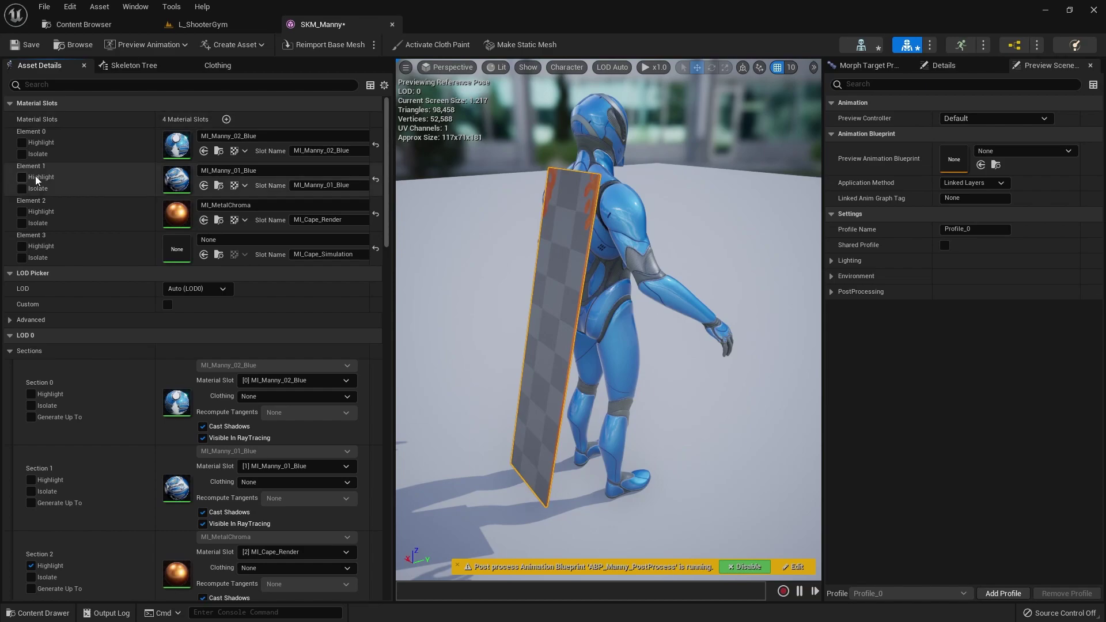
pyautogui.click(23, 258)
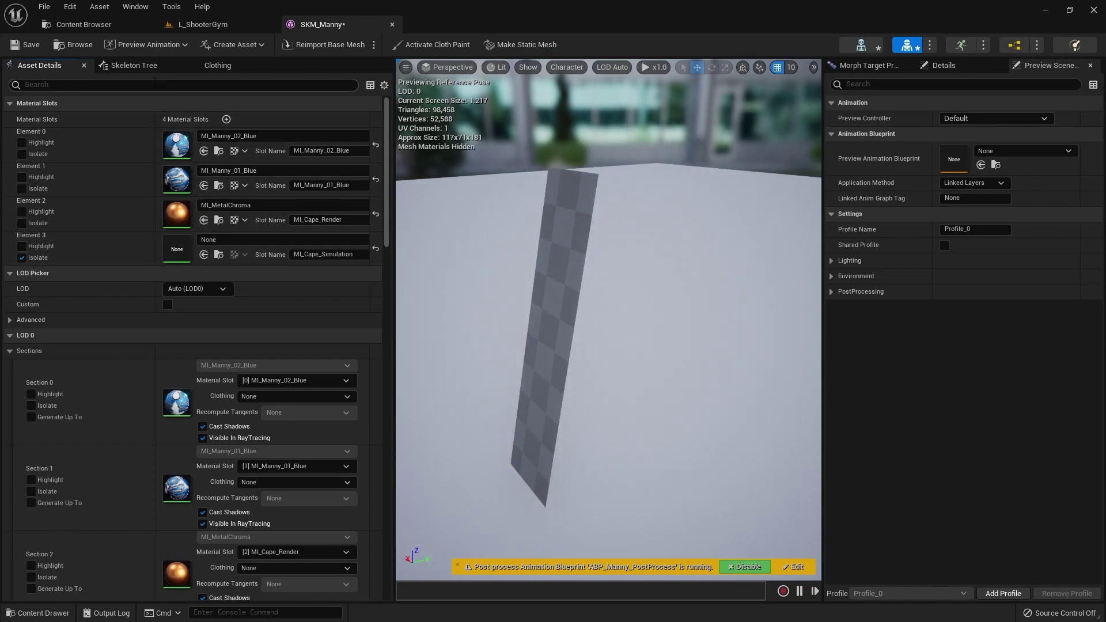
pyautogui.rightClick(561, 231)
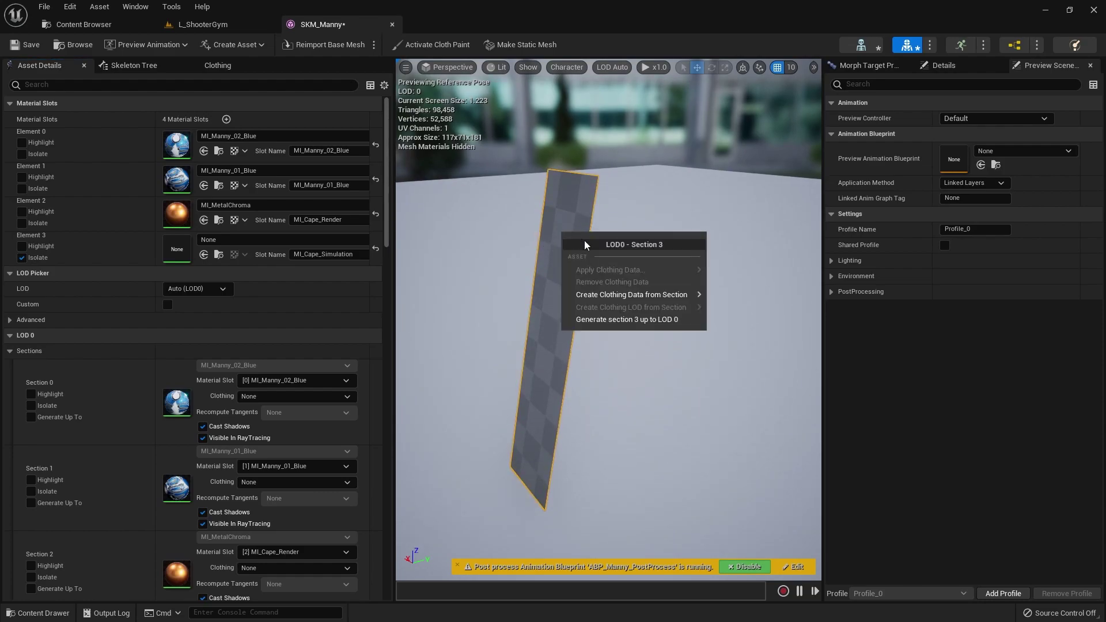
pyautogui.moveTo(620, 296)
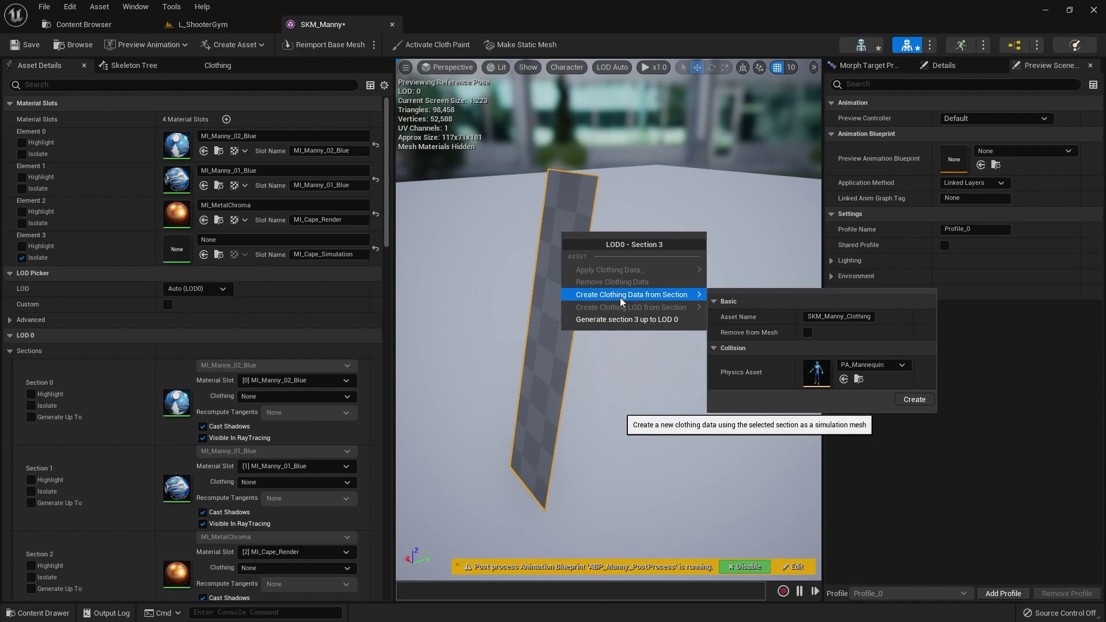
pyautogui.click(808, 332)
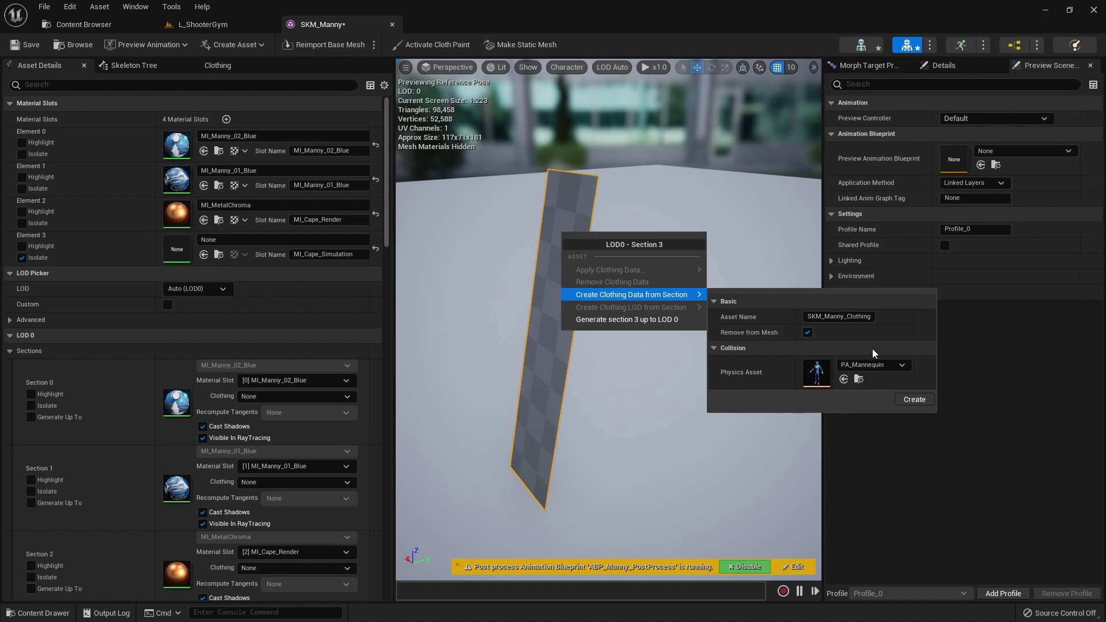
pyautogui.click(915, 399)
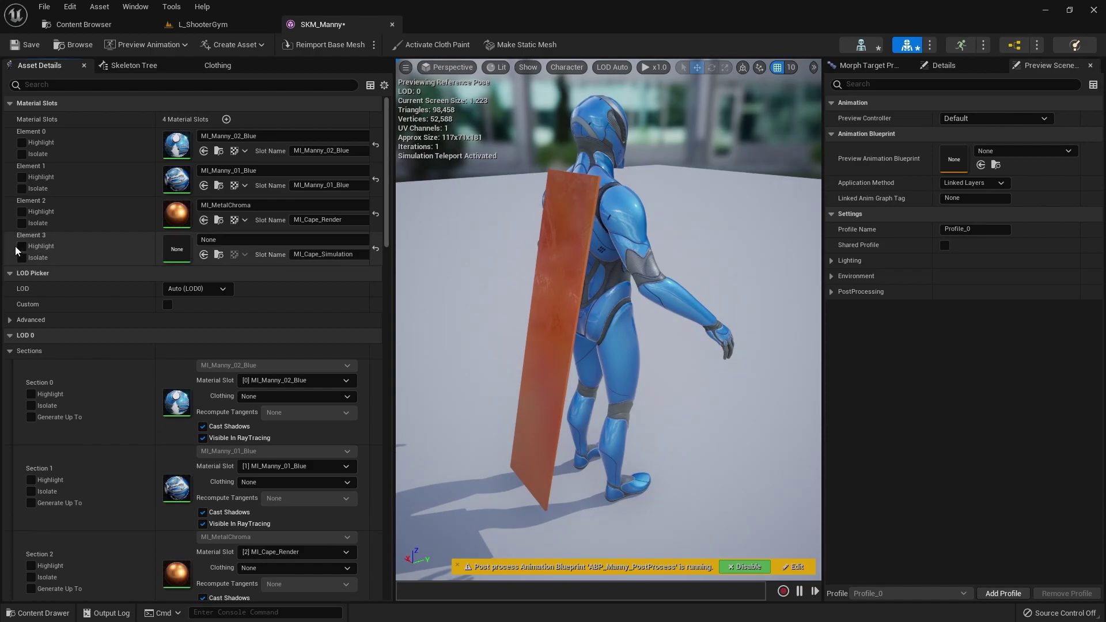
# - Check the MI_Cape_Simulation material slot in the viewport by toggling its highlight and isolation
pyautogui.click(44, 249)
pyautogui.click(46, 256)
pyautogui.click(41, 245)
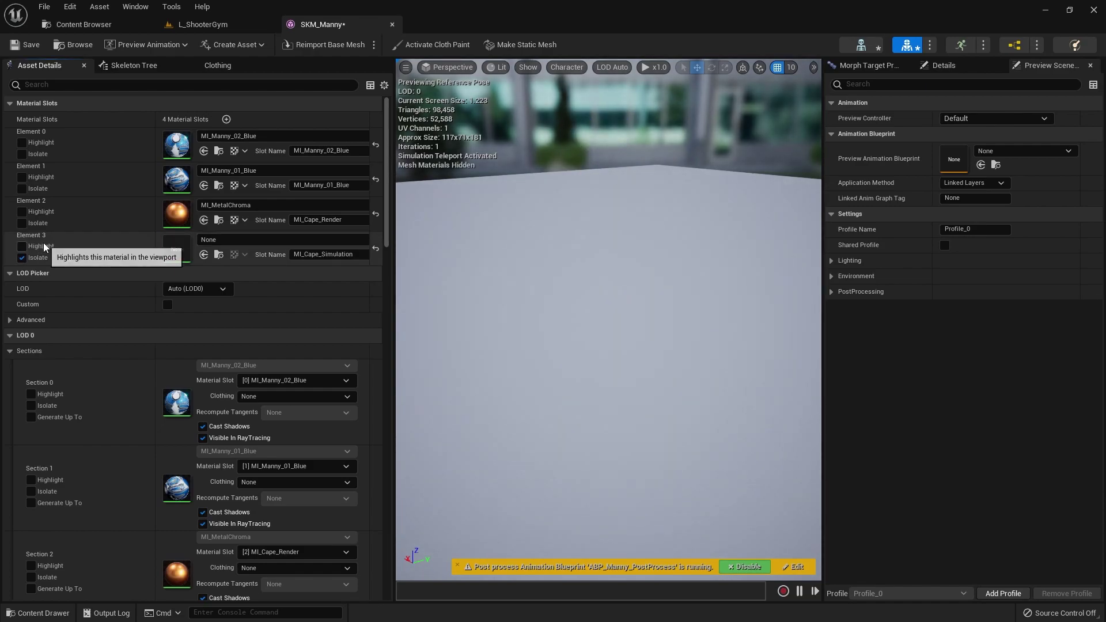
pyautogui.click(40, 259)
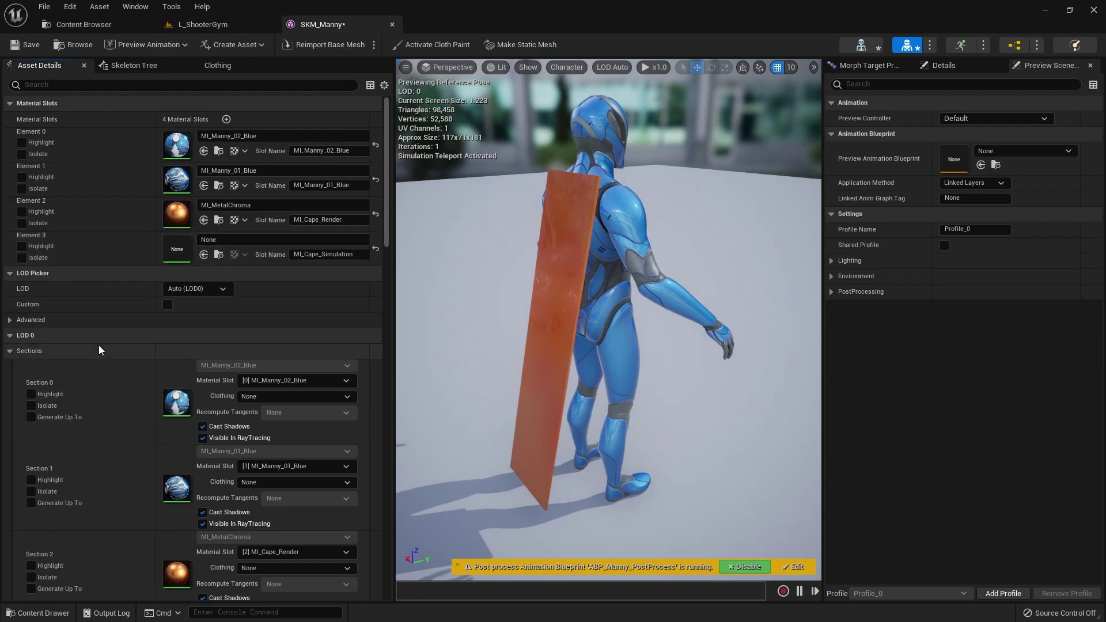
# - Re-enable LOD 0's Section 3, which uses MI_Cape_Simulation, and disable it again
pyautogui.moveTo(117, 527); pyautogui.dragTo(120, 257, button='right')
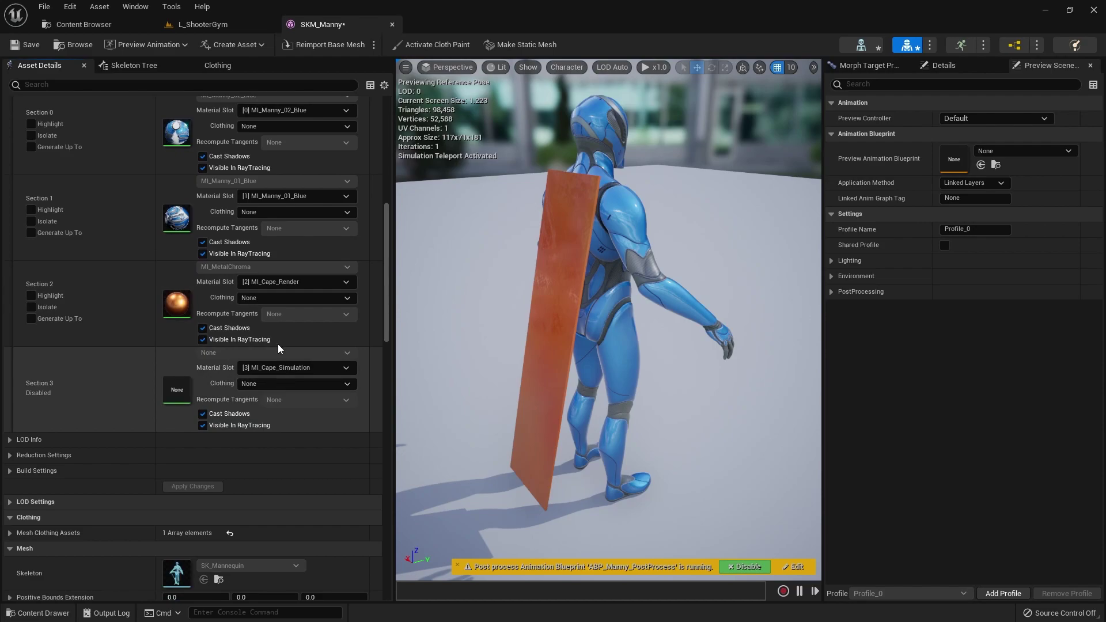
pyautogui.rightClick(86, 378)
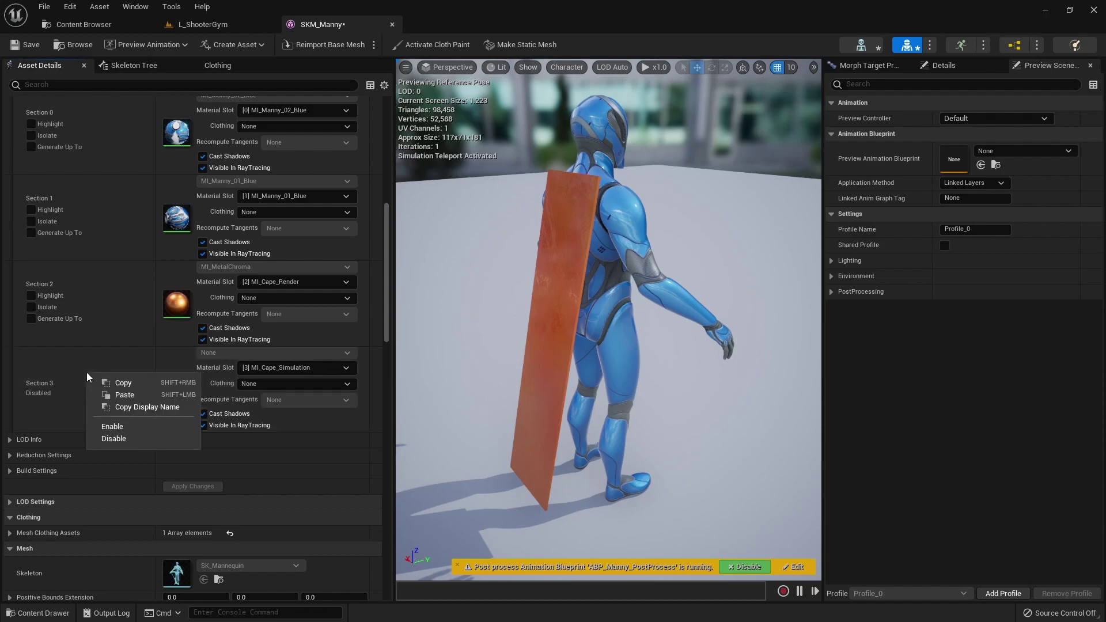
pyautogui.click(126, 427)
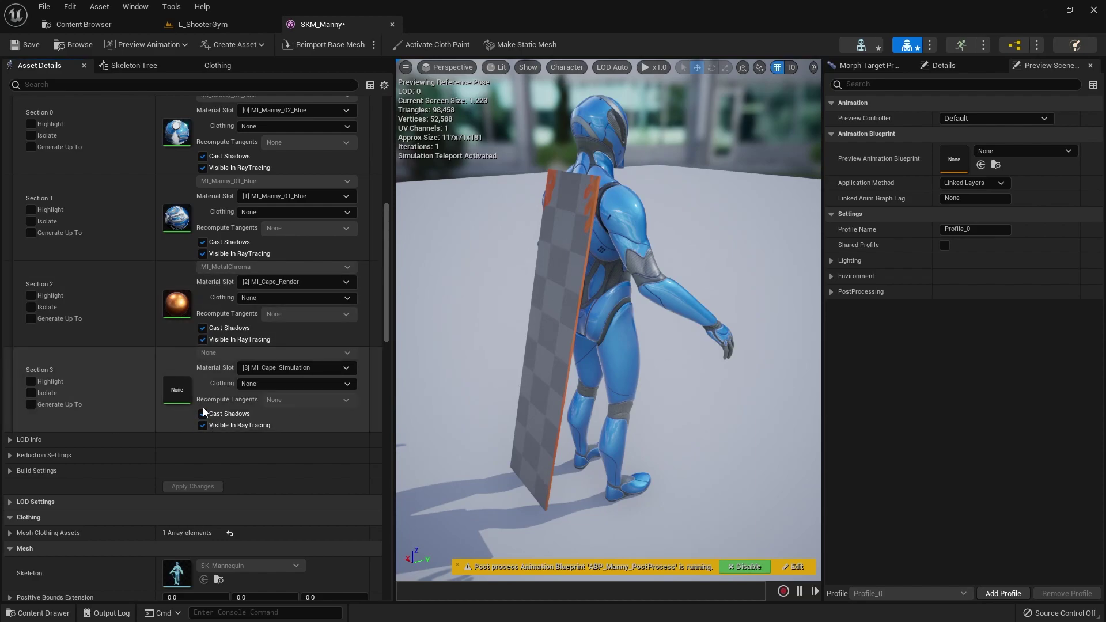
pyautogui.rightClick(120, 381)
pyautogui.click(155, 448)
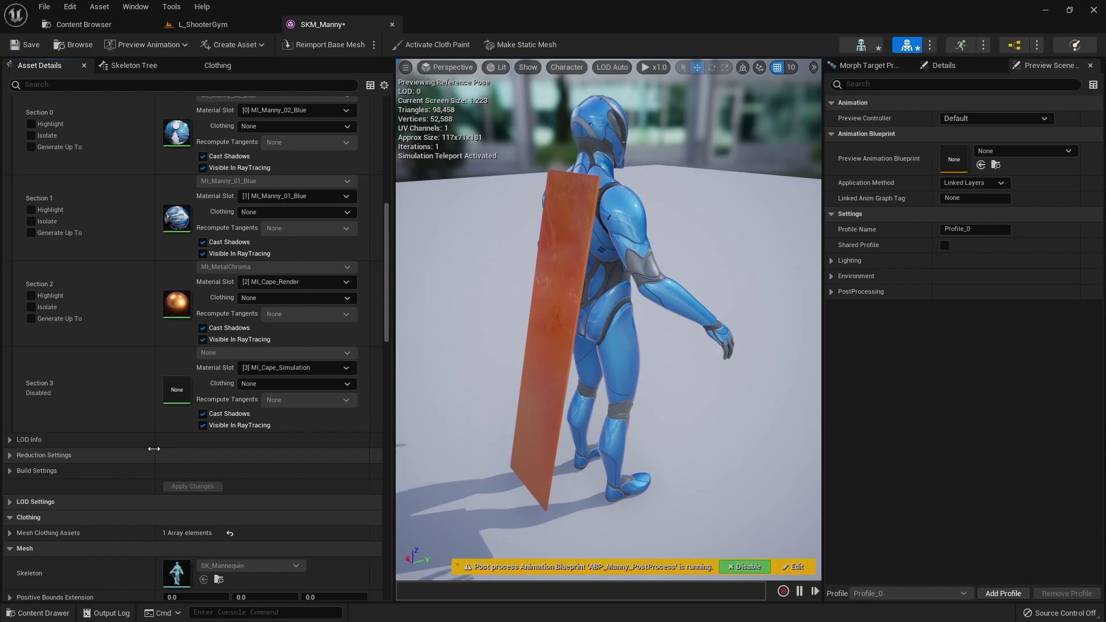
pyautogui.rightClick(102, 397)
pyautogui.click(77, 378)
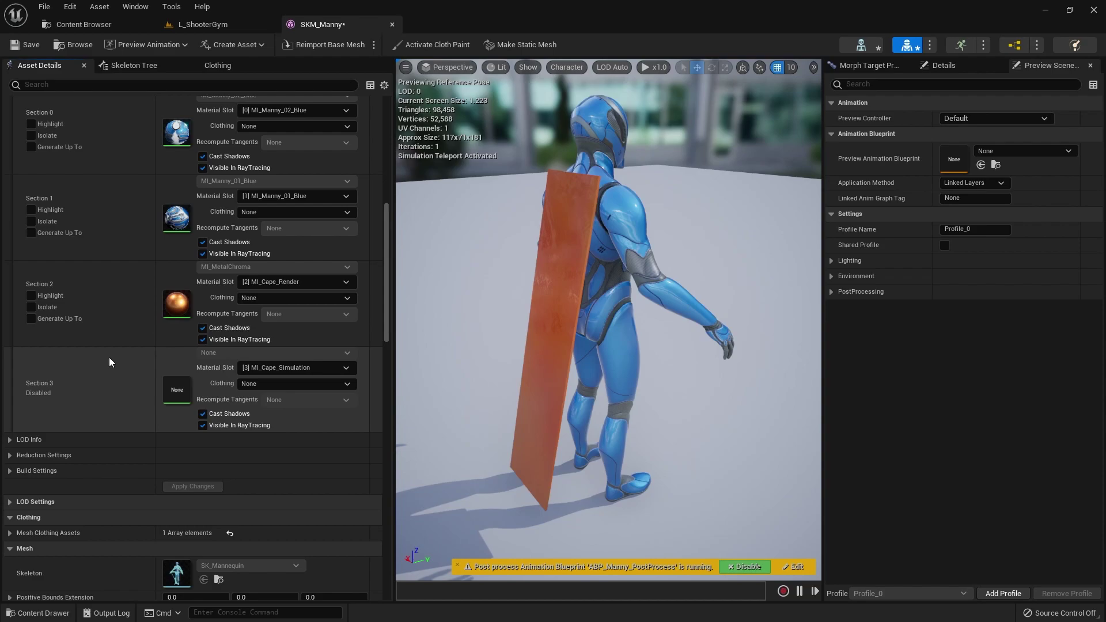
# - Refresh the clothing data list by closing and reopening the Clothing window, and select SKM_Manny_Clothing_0
pyautogui.click(218, 68)
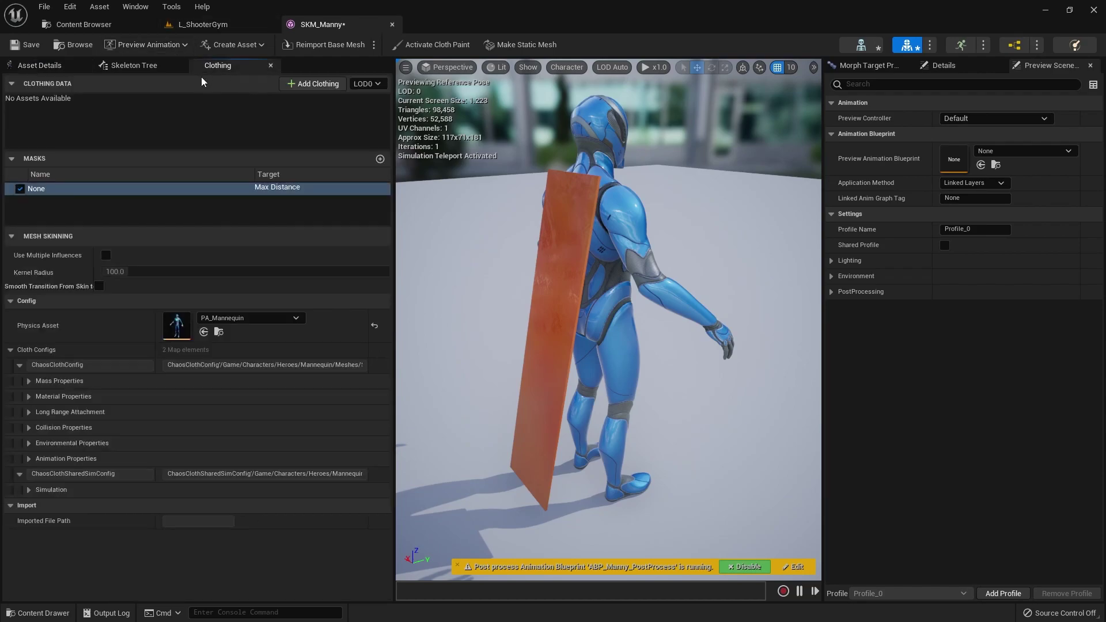
pyautogui.click(270, 65)
pyautogui.click(135, 6)
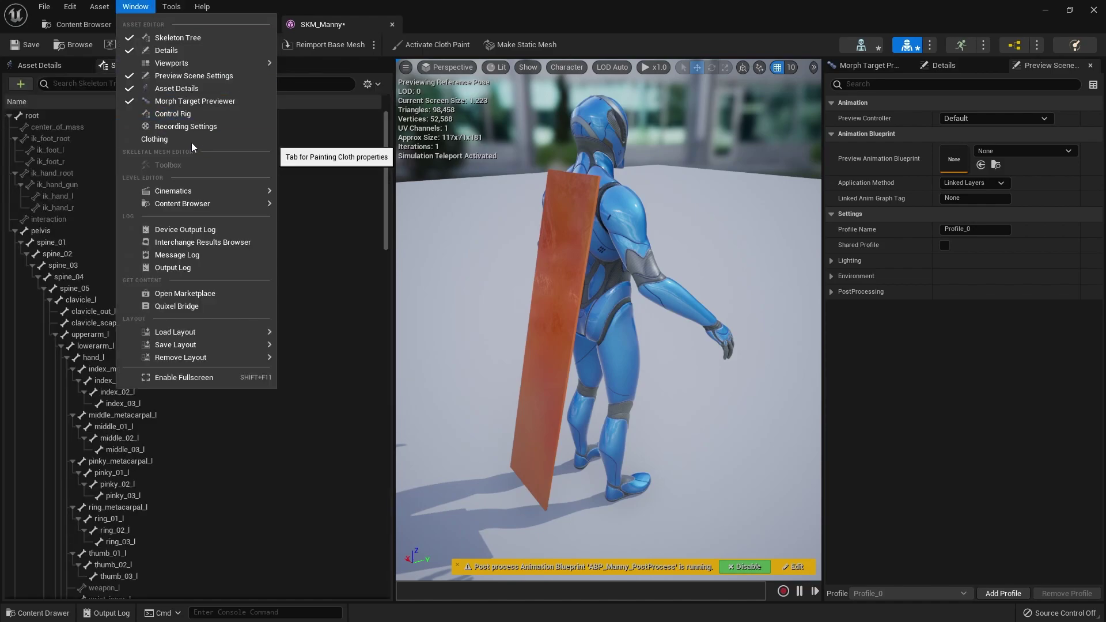
pyautogui.click(191, 141)
pyautogui.click(67, 99)
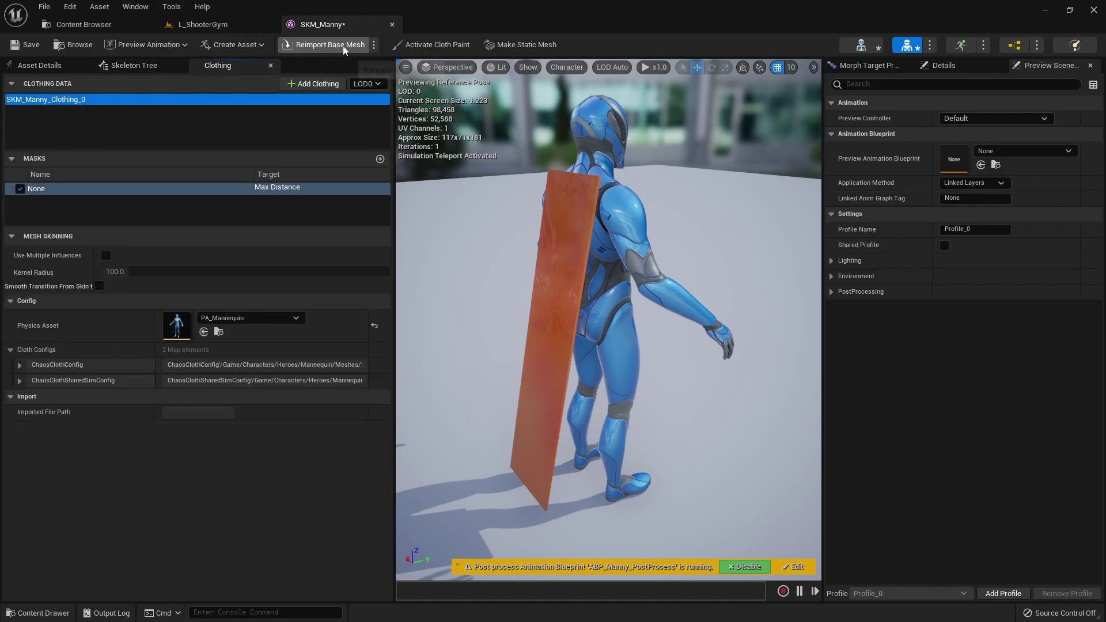
# - Activate cloth painting and paint the lower part of the cape with a value of 100 using a brush radius of 10
pyautogui.click(438, 45)
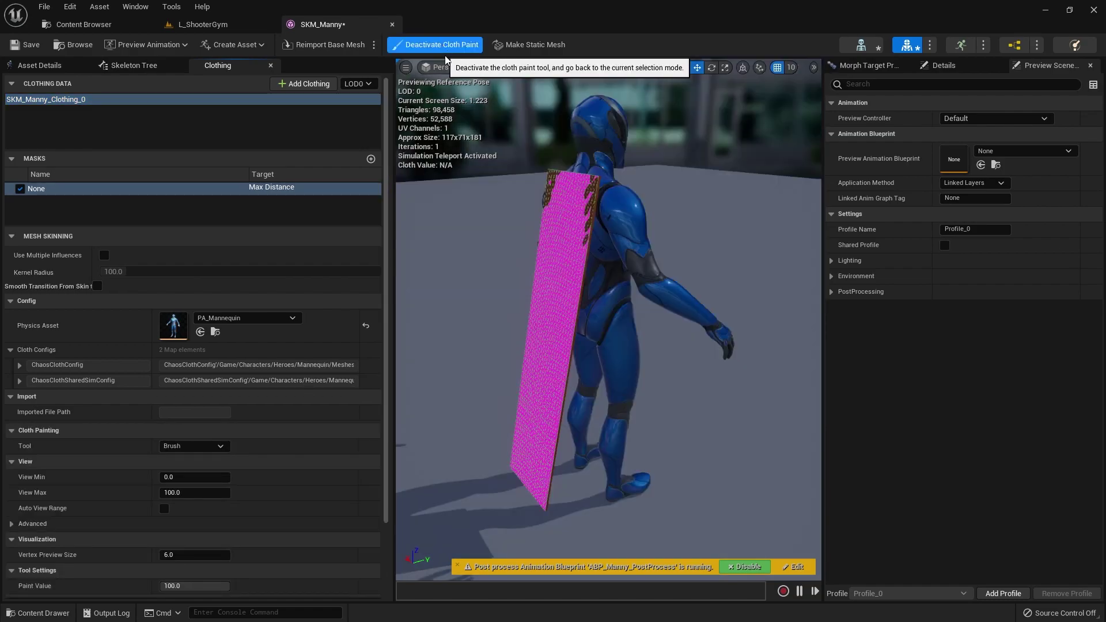
pyautogui.moveTo(608, 319); pyautogui.dragTo(548, 288, button='right')
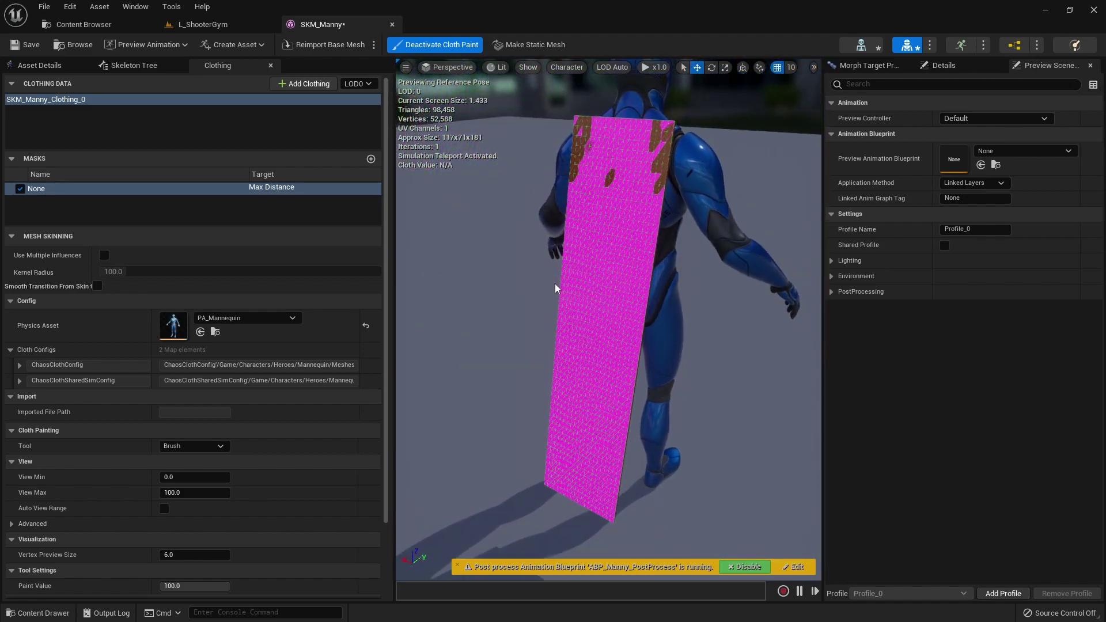
pyautogui.scroll(-3, 86, 488)
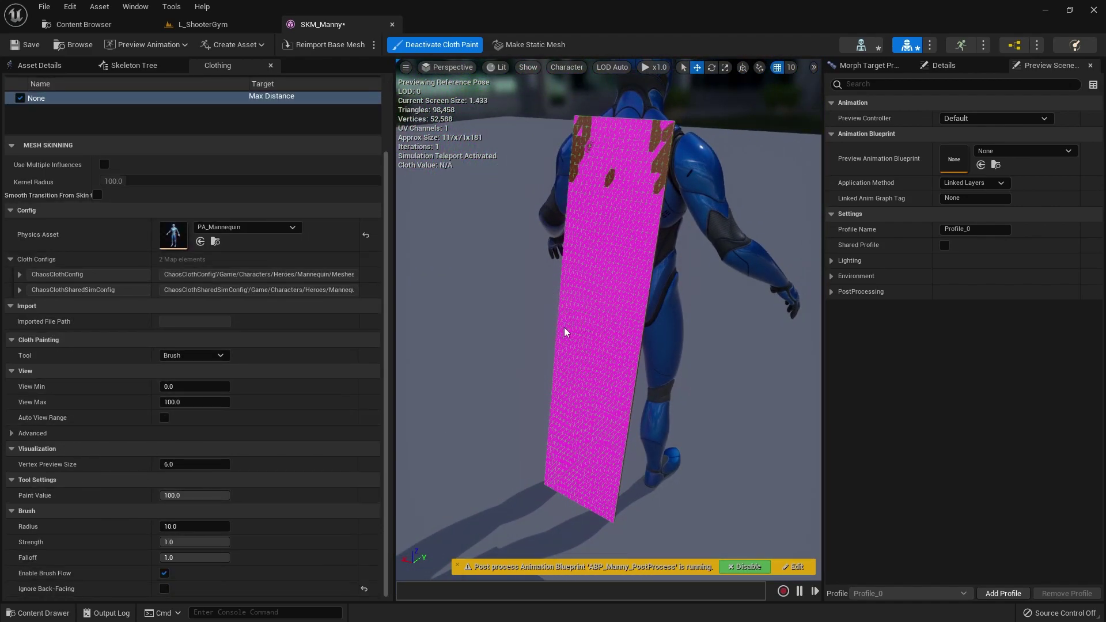
pyautogui.moveTo(481, 346)
pyautogui.mouseDown()
pyautogui.moveTo(547, 346)
pyautogui.moveTo(548, 489)
pyautogui.moveTo(481, 447)
pyautogui.moveTo(548, 425)
pyautogui.moveTo(554, 521)
pyautogui.moveTo(494, 444)
pyautogui.moveTo(548, 316)
pyautogui.mouseUp()
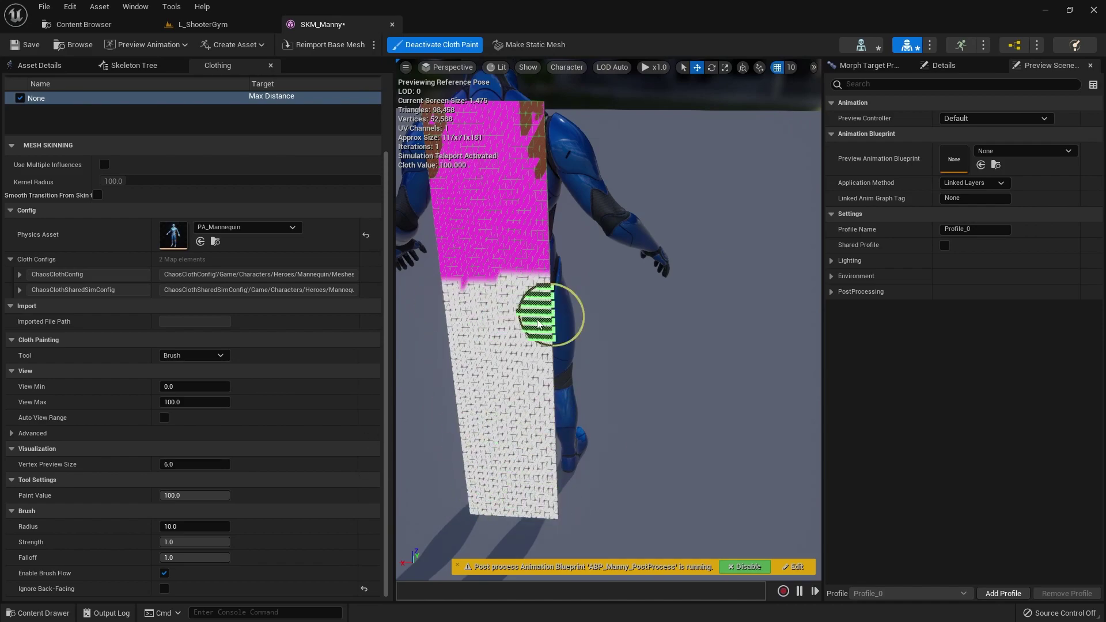
# - Smooth the painted Max Distance mask over the whole cape mesh several times with a strength of 0.2
pyautogui.click(181, 354)
pyautogui.click(188, 391)
pyautogui.click(197, 511)
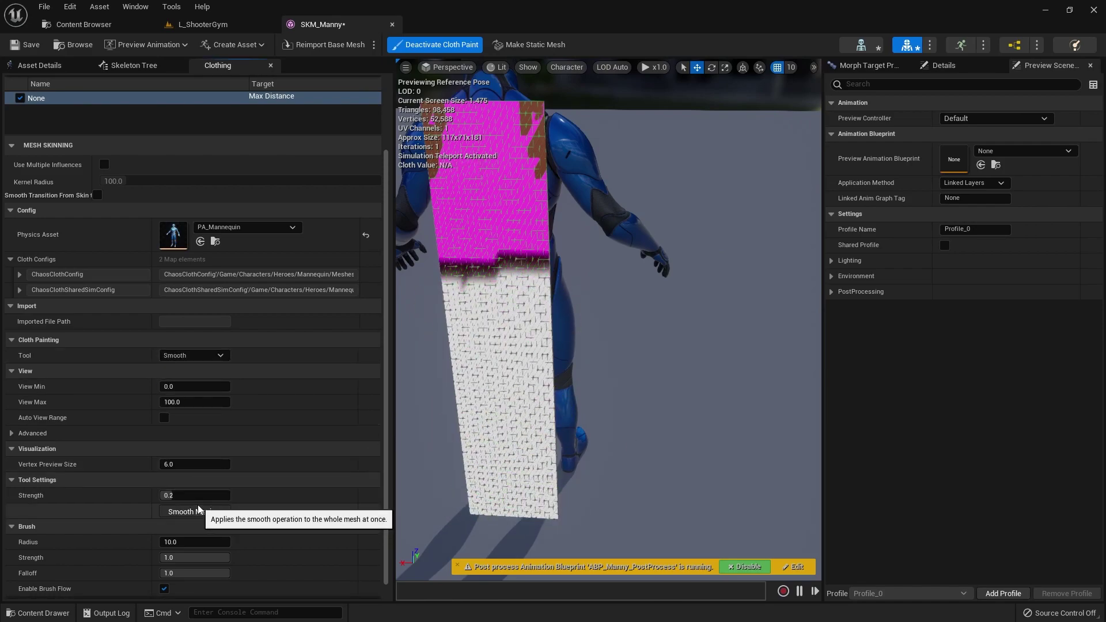
pyautogui.click(197, 511)
pyautogui.click(198, 510)
pyautogui.click(198, 511)
pyautogui.click(197, 510)
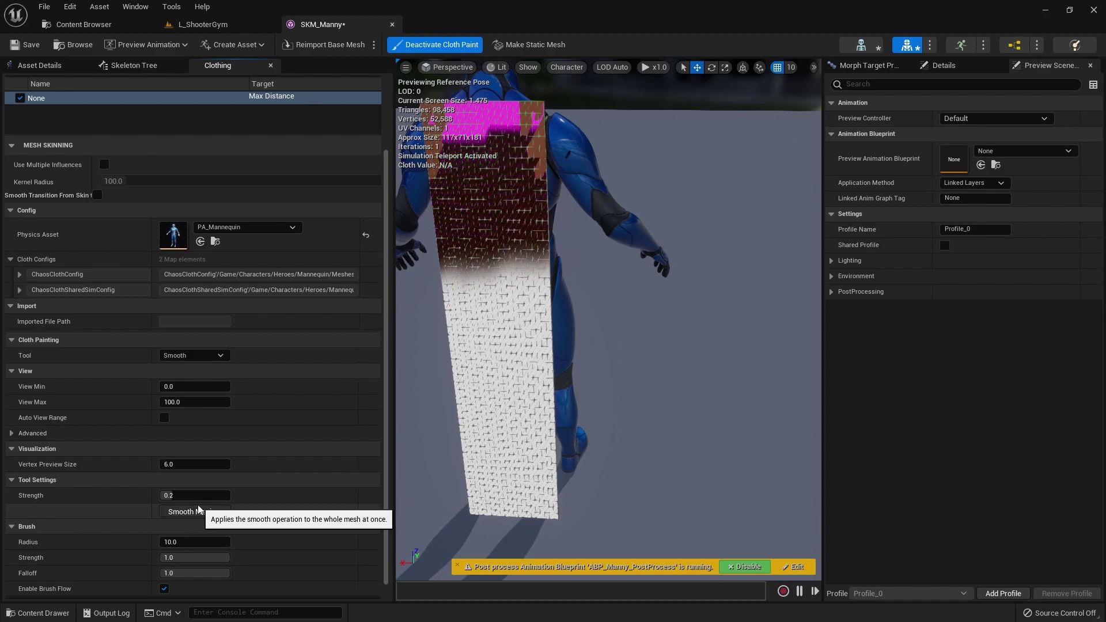
# - Leave cloth painting and apply the SKM_Manny_Clothing_0 clothing data to the cape's render section
pyautogui.scroll(-2, 682, 359)
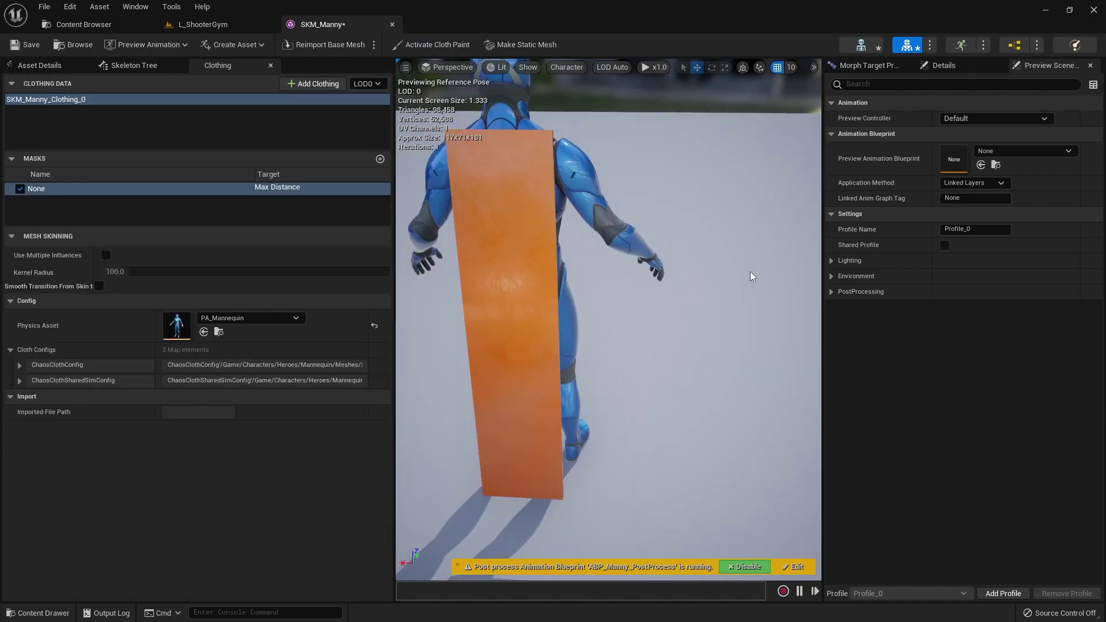
pyautogui.moveTo(776, 310); pyautogui.dragTo(737, 294, button='right')
pyautogui.click(577, 317)
pyautogui.rightClick(578, 317)
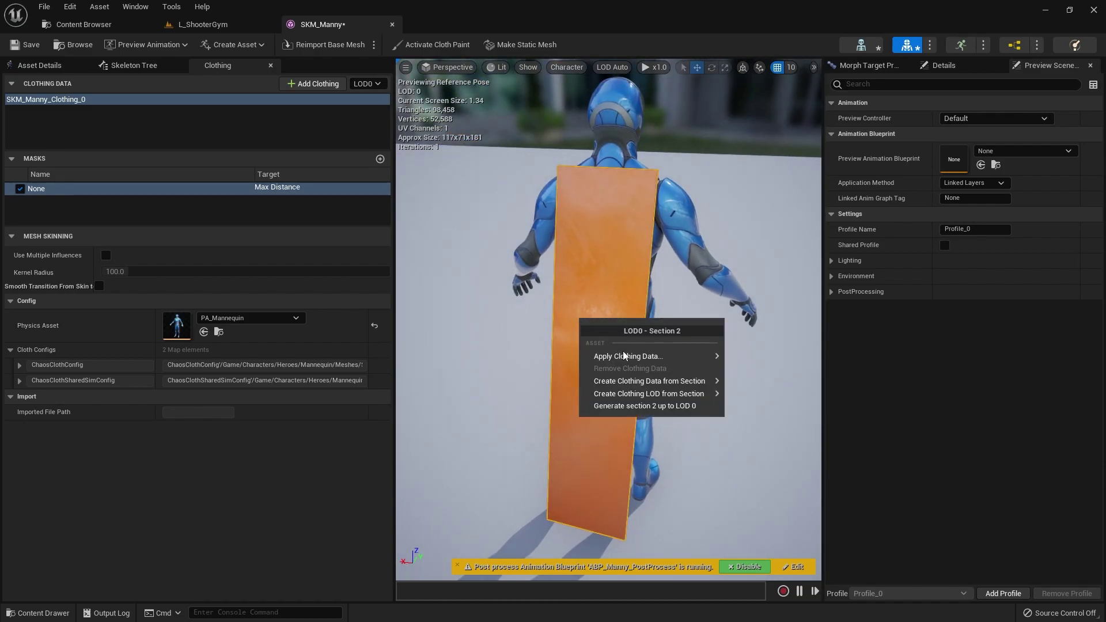
pyautogui.moveTo(629, 356)
pyautogui.click(763, 374)
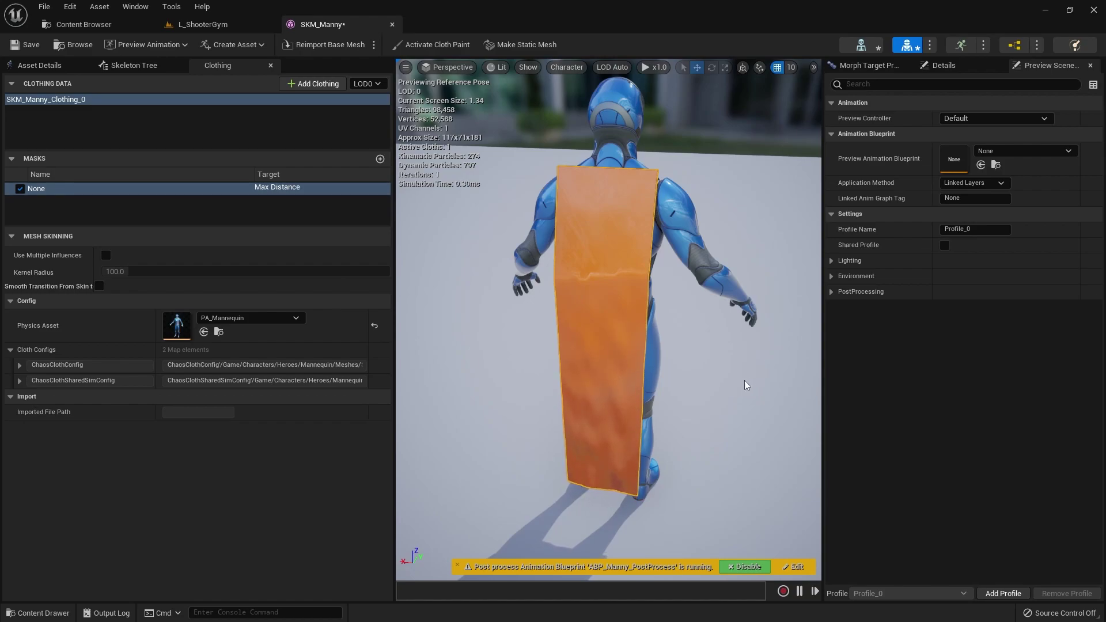
pyautogui.keyDown('alt'); pyautogui.moveTo(746, 381); pyautogui.dragTo(594, 381); pyautogui.keyUp('alt')
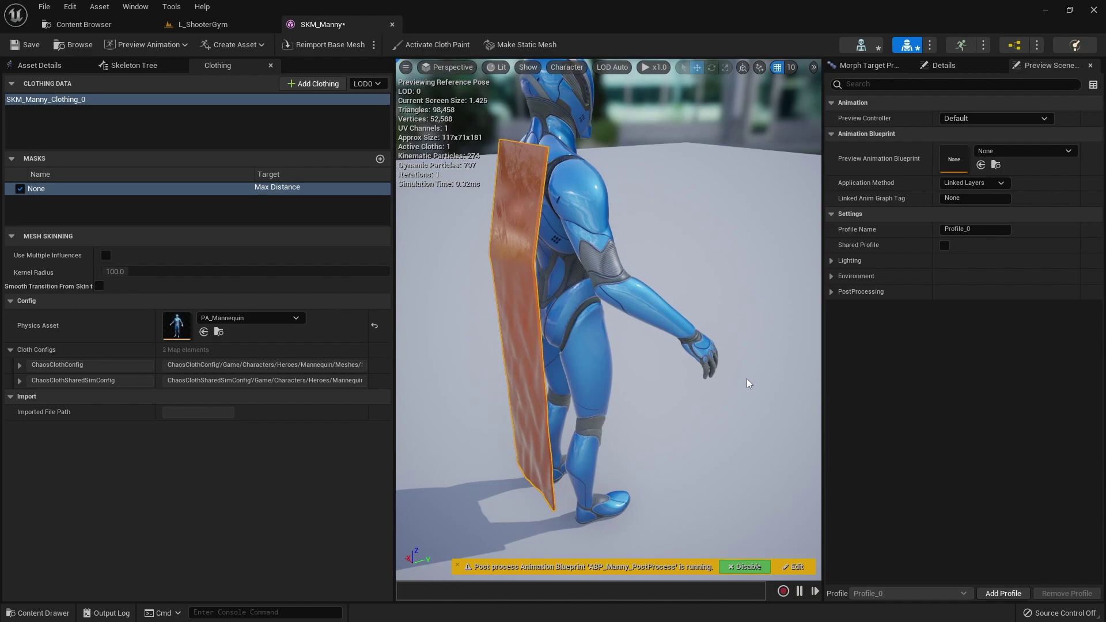
pyautogui.moveTo(748, 380); pyautogui.dragTo(593, 215, button='right')
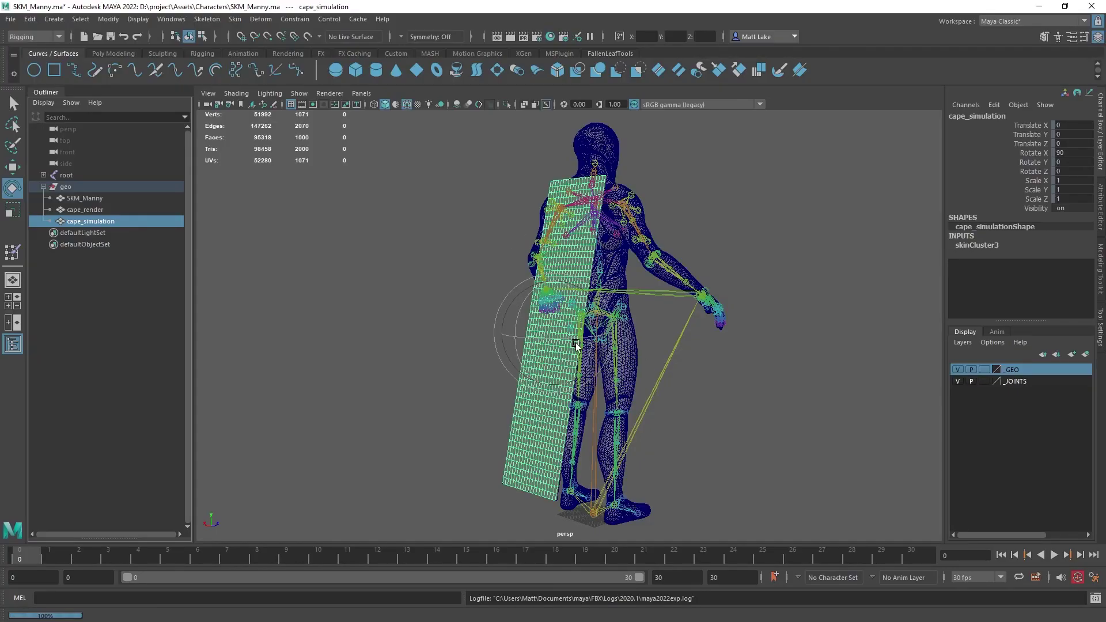
# - Switch to Maya and compare the cape_render mesh with the cape_simulation mesh around the character
pyautogui.keyDown('alt'); pyautogui.moveTo(428, 318); pyautogui.dragTo(427, 242); pyautogui.keyUp('alt')
pyautogui.keyDown('ctrl'); pyautogui.click(84, 210); pyautogui.keyUp('ctrl')
pyautogui.keyDown('alt'); pyautogui.moveTo(605, 259); pyautogui.dragTo(542, 259); pyautogui.keyUp('alt')
pyautogui.click(137, 213)
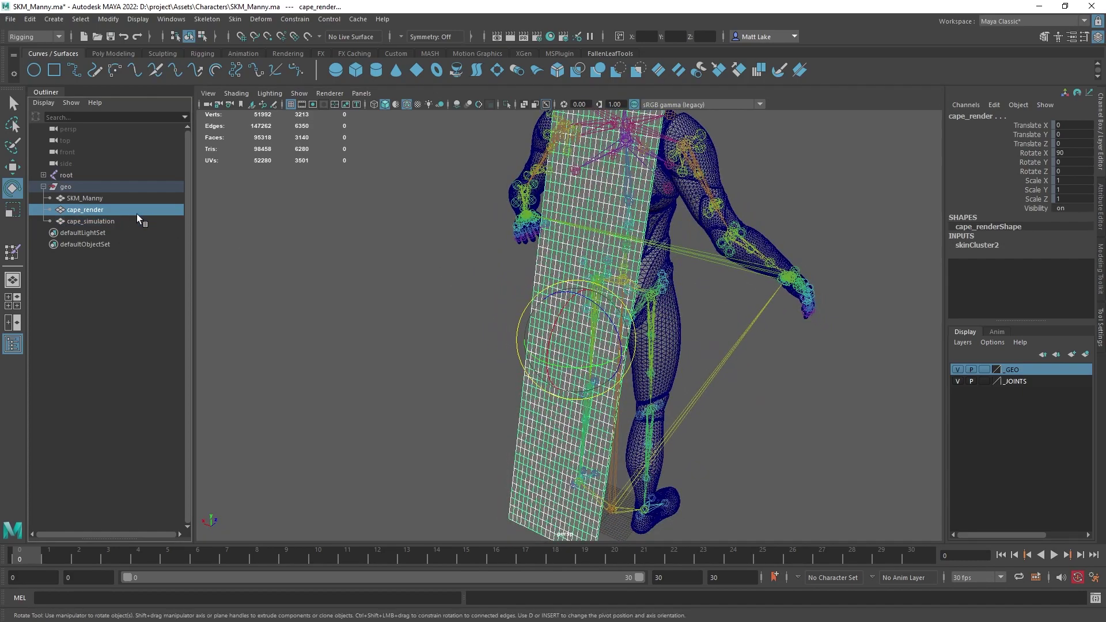
# - Isolate the cape_simulation mesh in the perspective view
pyautogui.click(127, 221)
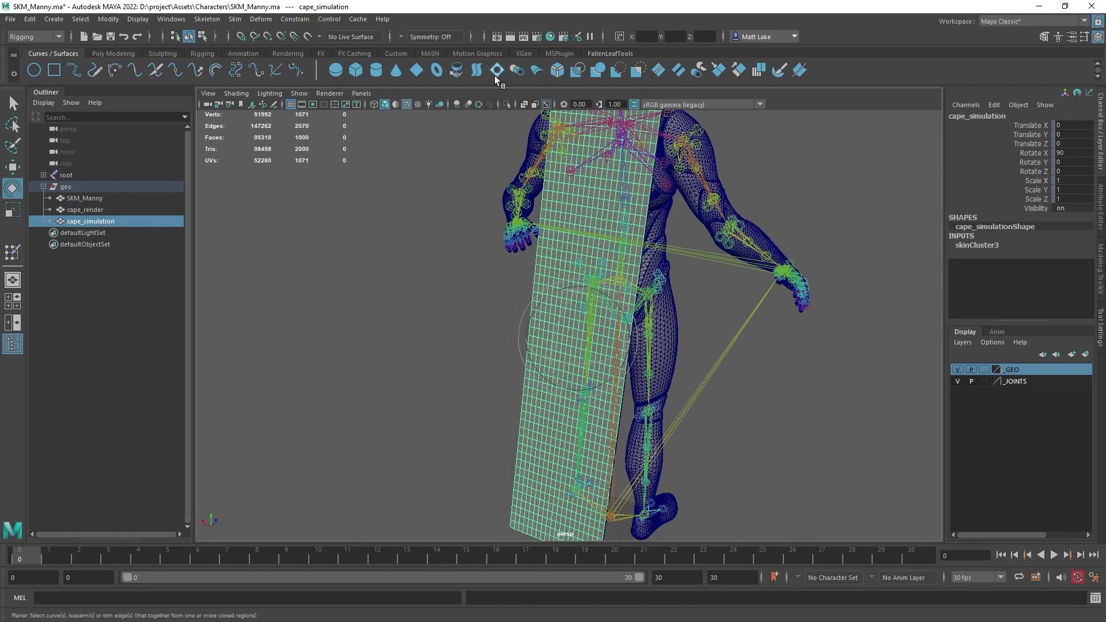
pyautogui.click(507, 104)
pyautogui.keyDown('alt'); pyautogui.moveTo(554, 186); pyautogui.dragTo(581, 180); pyautogui.keyUp('alt')
pyautogui.scroll(-2, 650, 206)
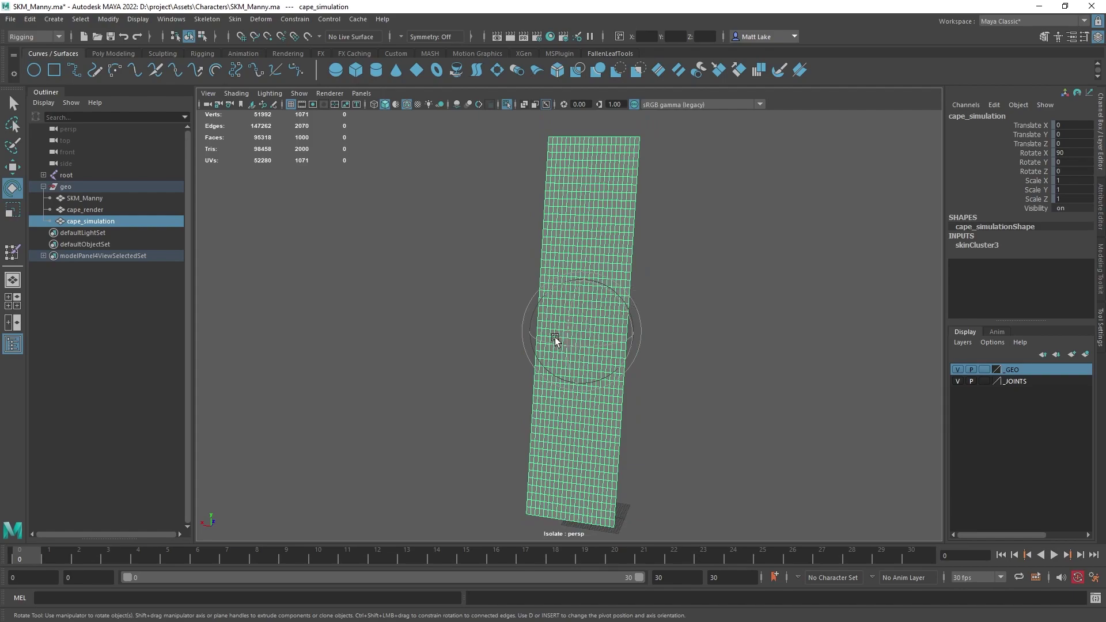
pyautogui.keyDown('alt'); pyautogui.moveTo(437, 440); pyautogui.dragTo(410, 445); pyautogui.keyUp('alt')
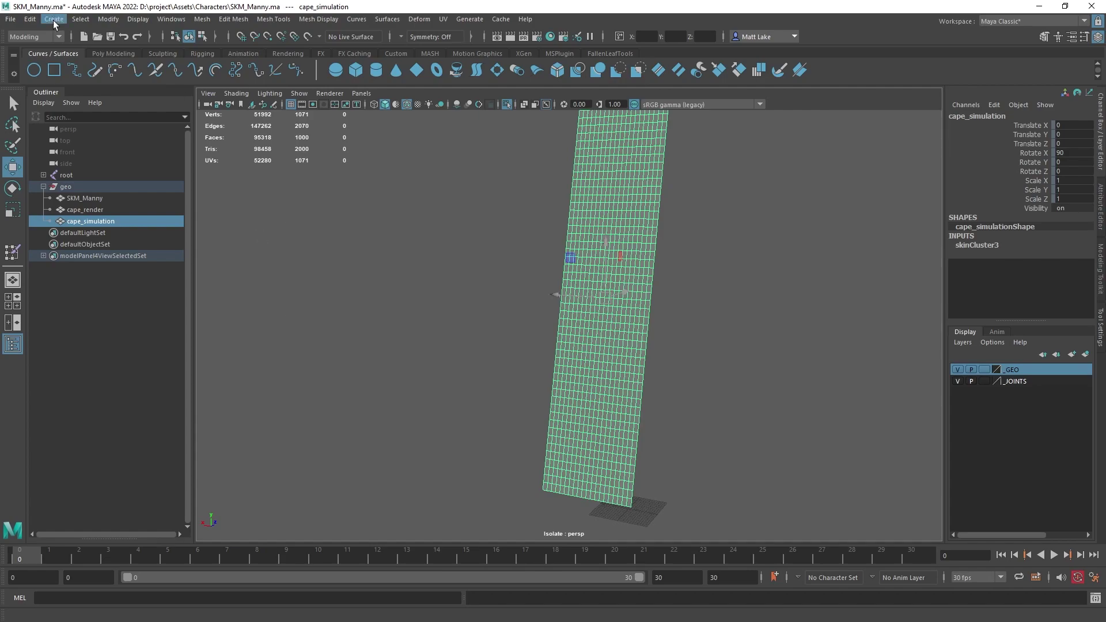
# - Reduce the cape_simulation mesh by triangle count to 2 triangles
pyautogui.click(211, 25)
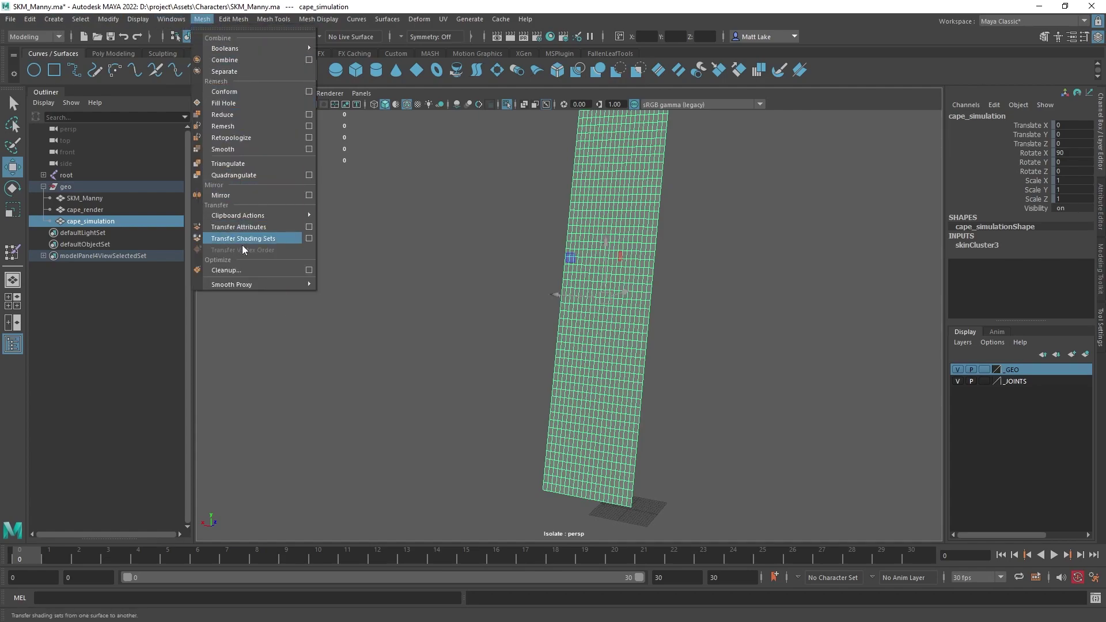
pyautogui.click(219, 139)
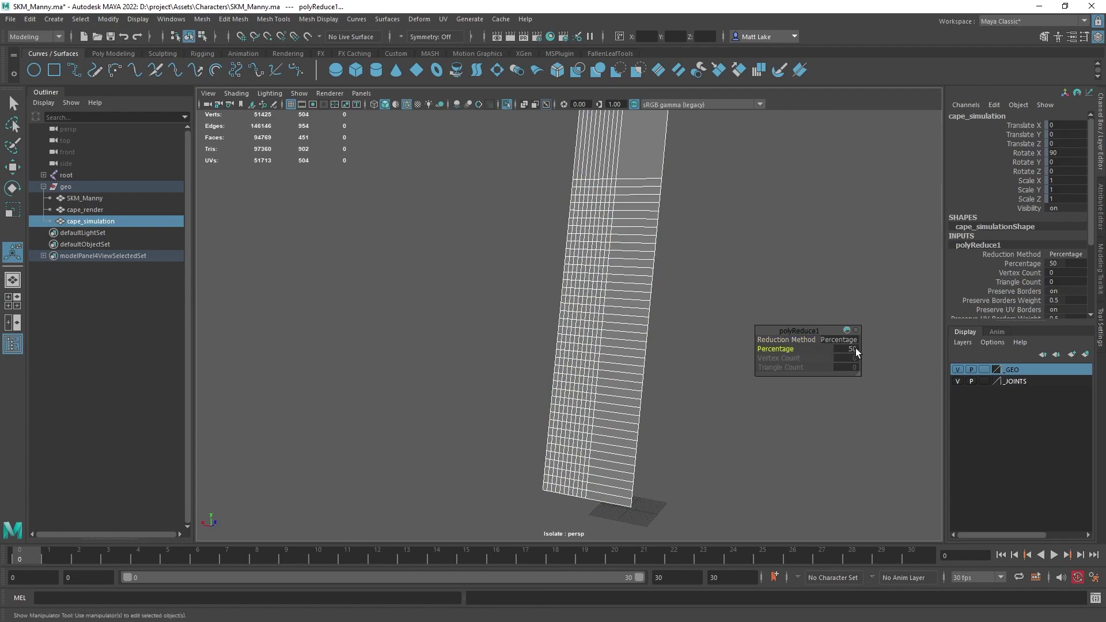
pyautogui.click(839, 340)
pyautogui.click(887, 373)
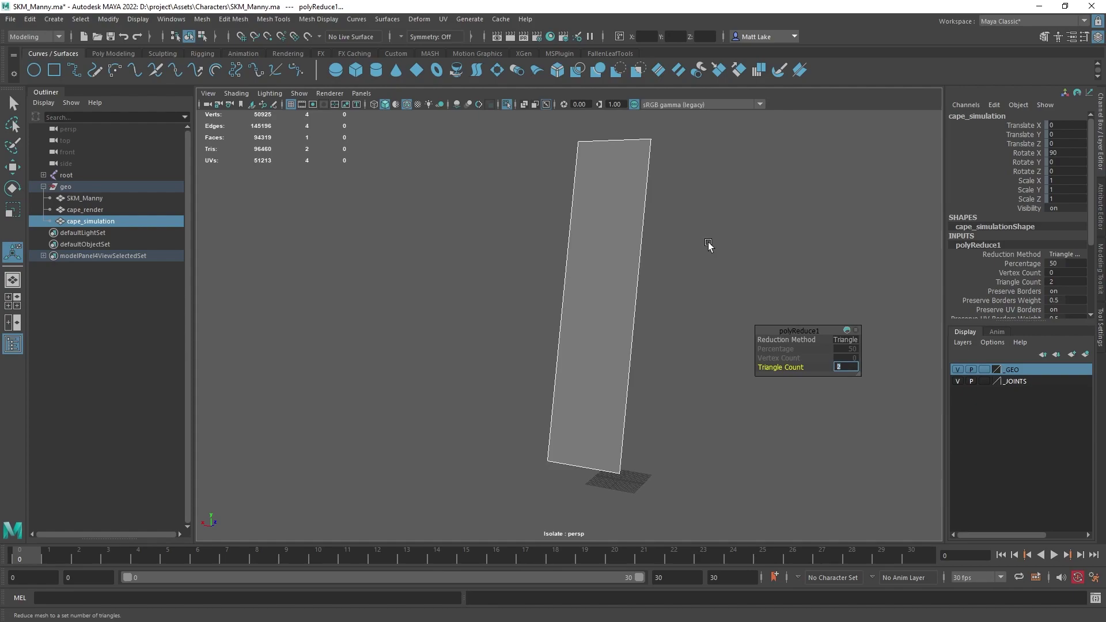
# - Delete the construction history of the reduced cape_simulation mesh and close the detached Delete by Type window
pyautogui.click(30, 19)
pyautogui.moveTo(86, 141)
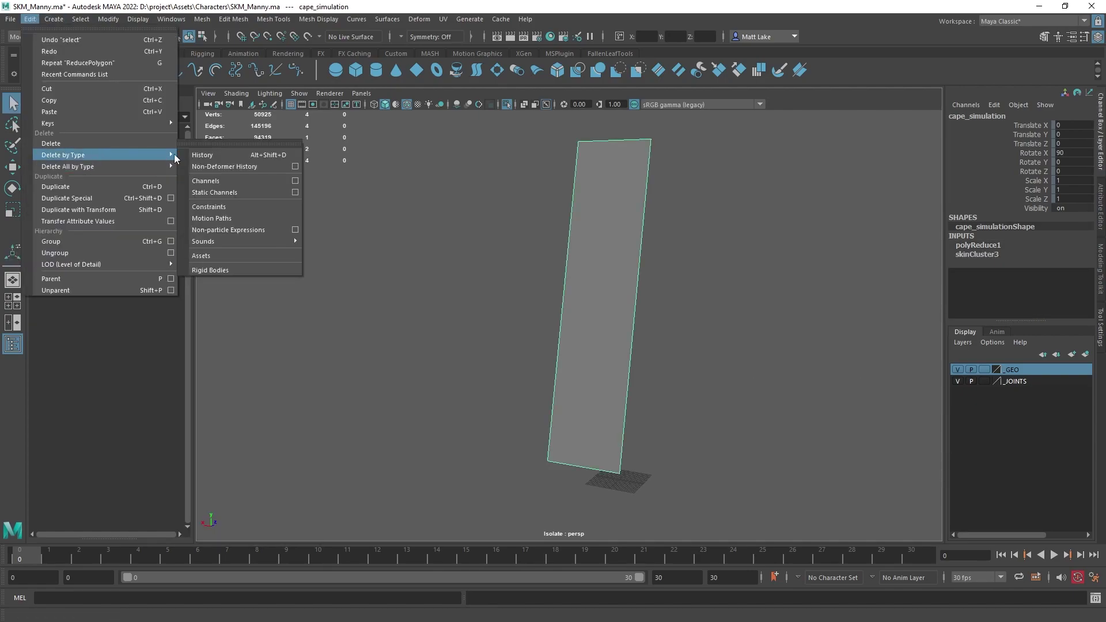
pyautogui.click(219, 142)
pyautogui.click(221, 156)
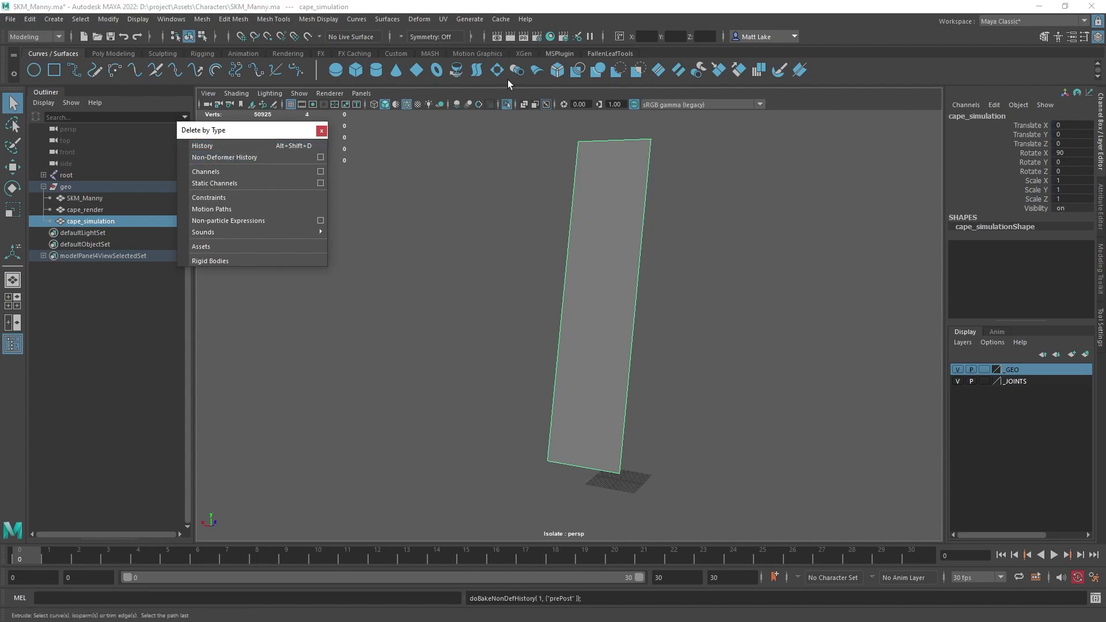
pyautogui.click(321, 130)
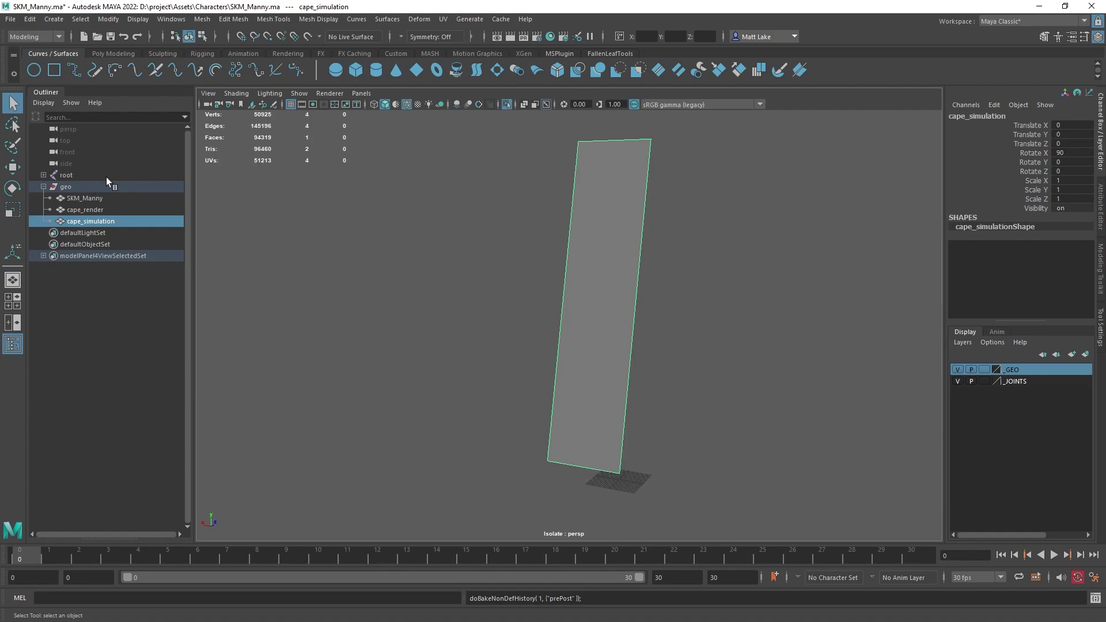
# - Show the whole scene again and bind cape_simulation to the root skeleton with Bind Skin in the Rigging menu set
pyautogui.click(506, 105)
pyautogui.keyDown('ctrl'); pyautogui.click(75, 178); pyautogui.keyUp('ctrl')
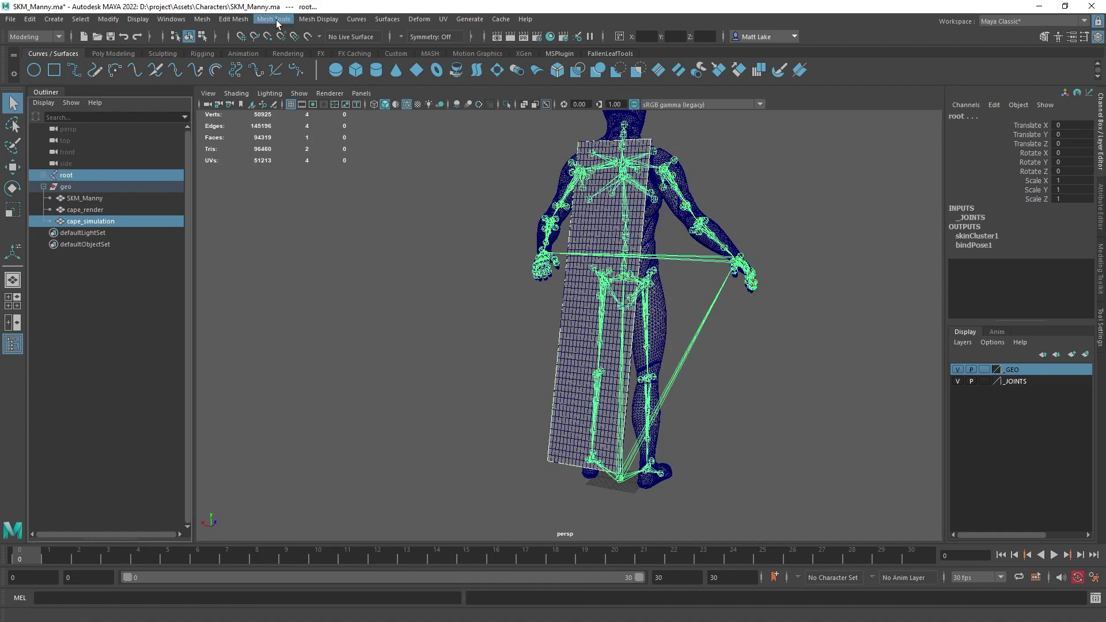
pyautogui.click(34, 36)
pyautogui.click(26, 52)
pyautogui.click(235, 19)
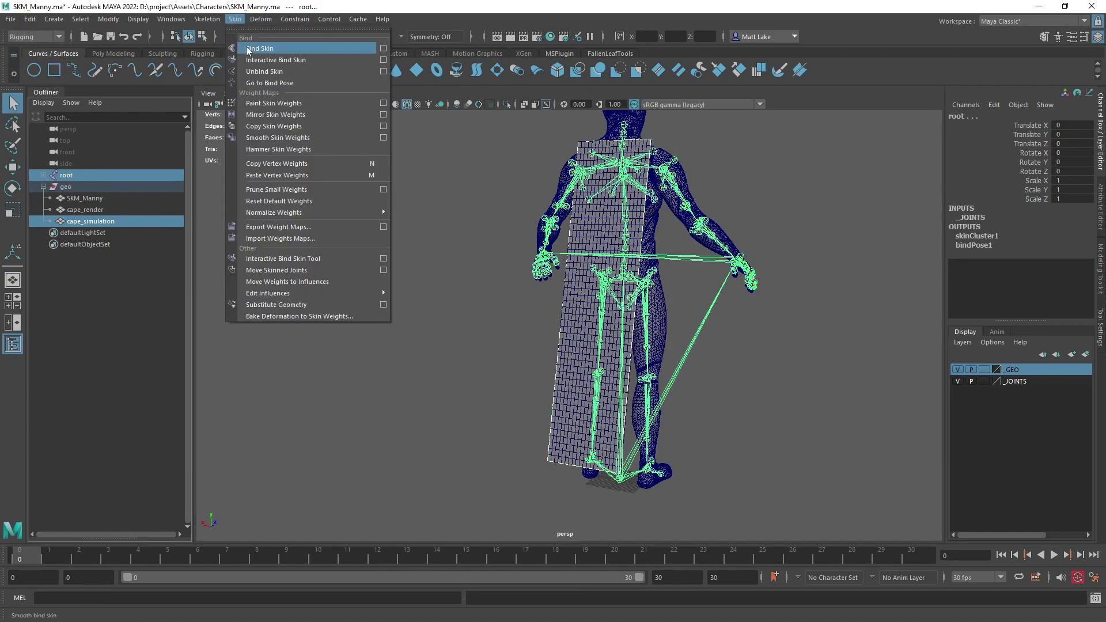
pyautogui.click(259, 49)
# - Copy the skin weights from cape_render to cape_simulation
pyautogui.click(90, 221)
pyautogui.moveTo(374, 216); pyautogui.dragTo(218, 152, button='right')
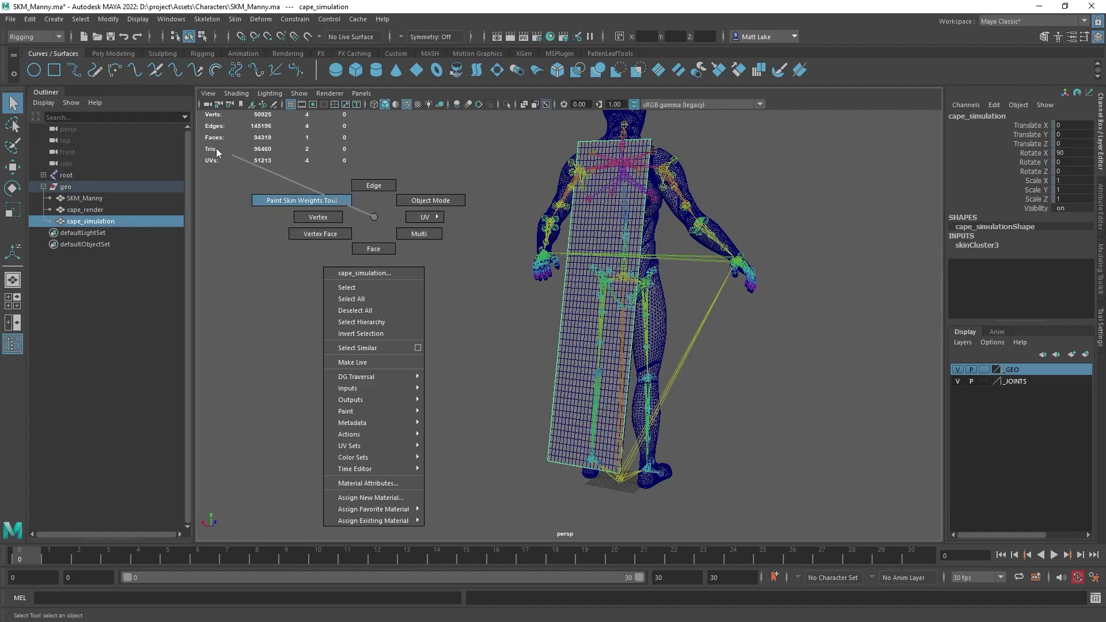
pyautogui.press('w')
pyautogui.keyDown('ctrl'); pyautogui.click(85, 209); pyautogui.keyUp('ctrl')
pyautogui.click(234, 19)
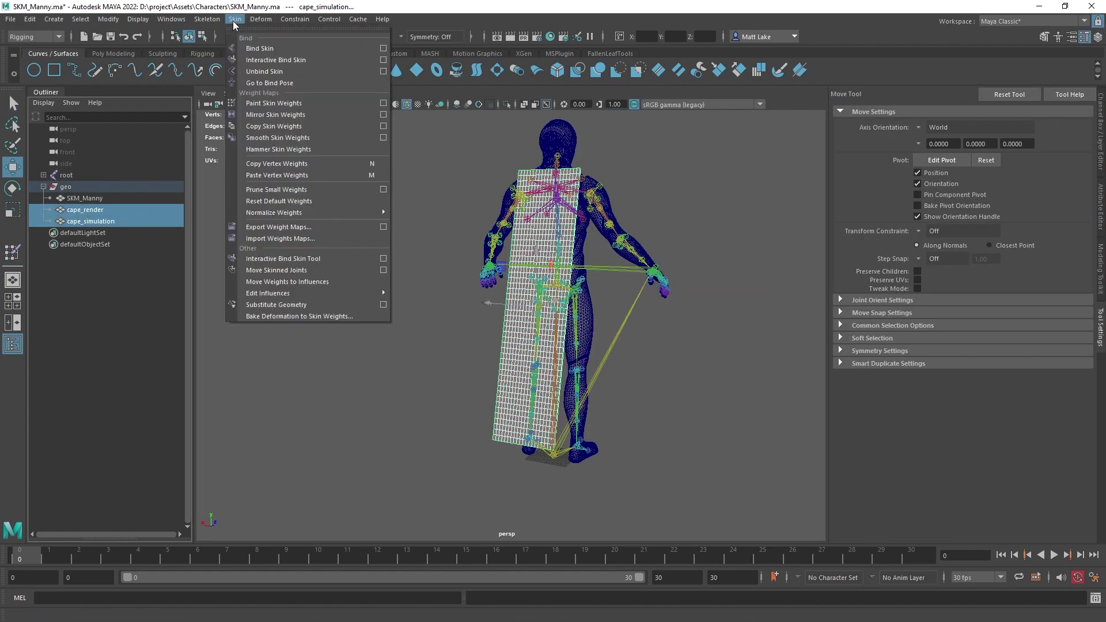
pyautogui.click(275, 126)
# - Export the whole scene as FBX to the Characters folder, replacing the existing SKM_Manny.FBX
pyautogui.click(92, 221)
pyautogui.click(90, 200)
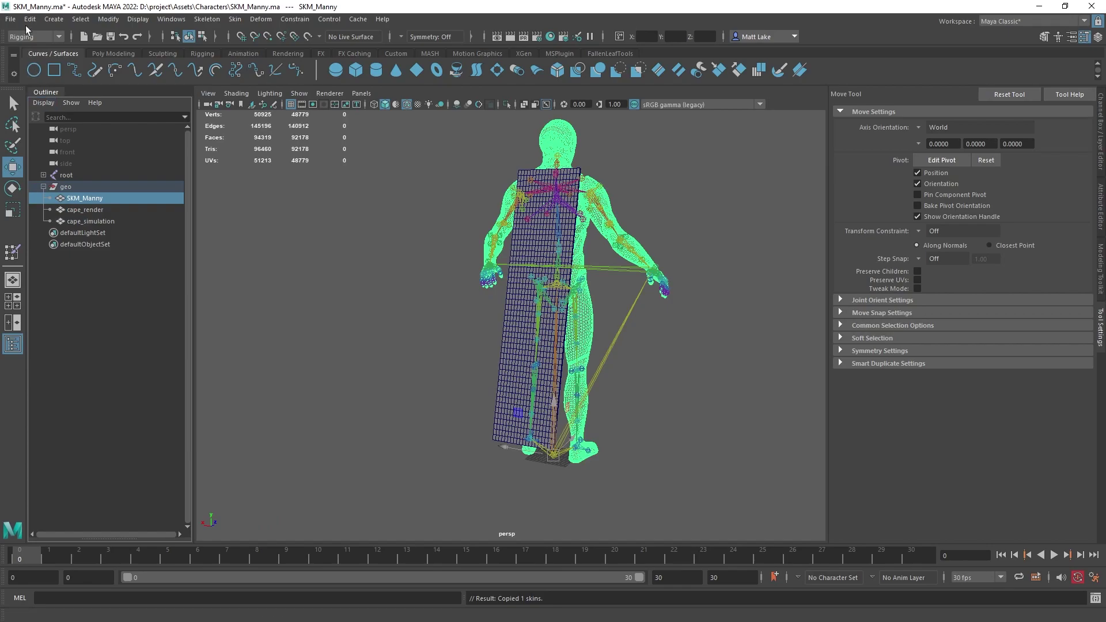
pyautogui.click(11, 19)
pyautogui.click(51, 181)
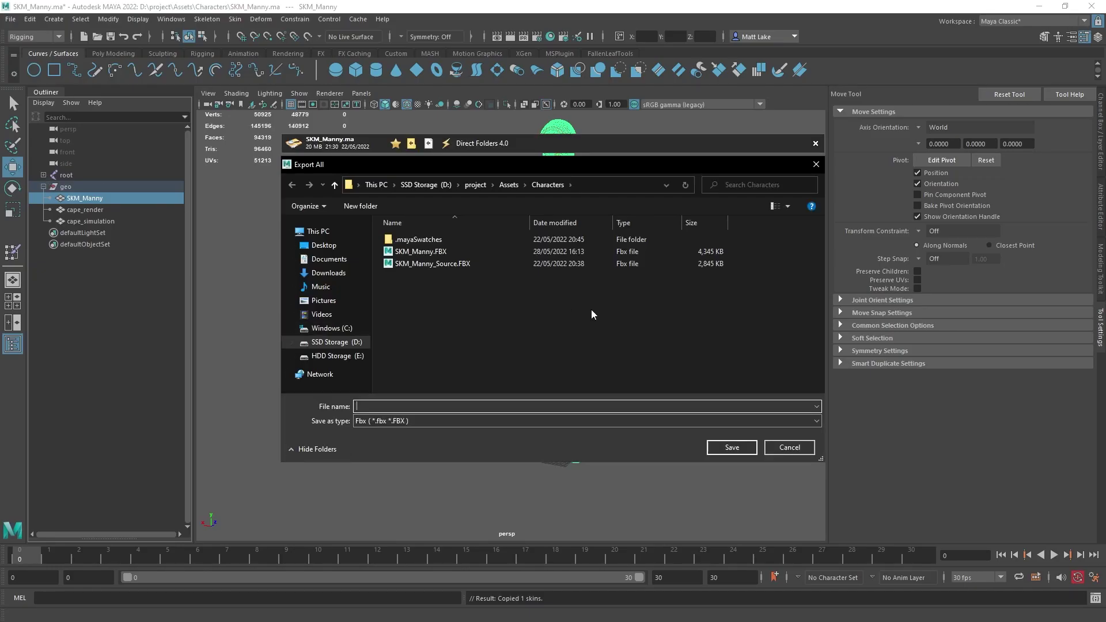
pyautogui.doubleClick(524, 251)
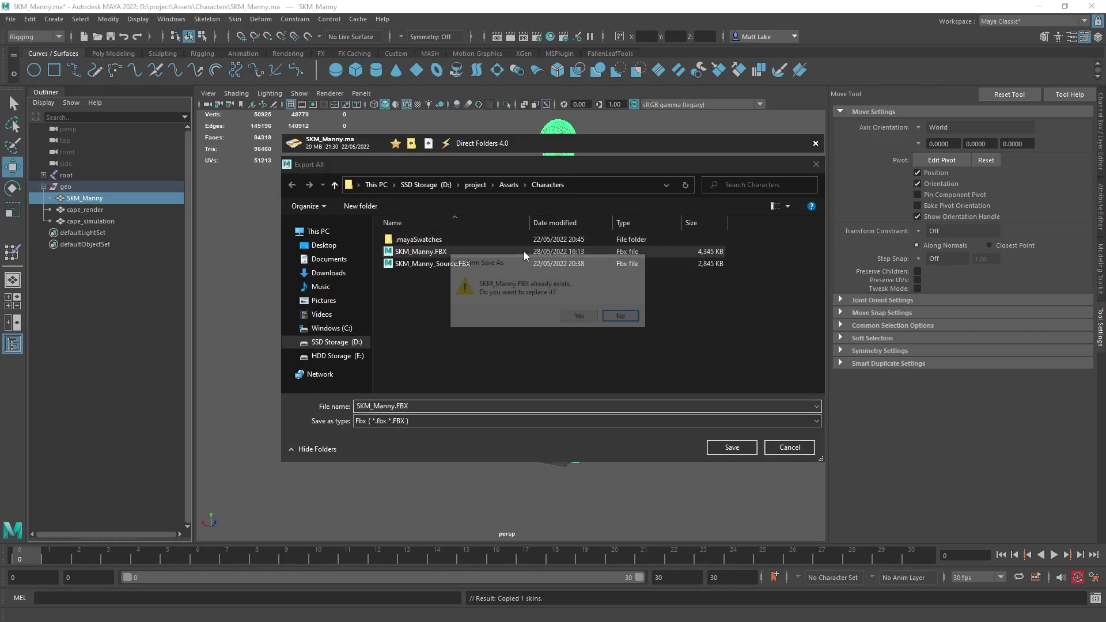
pyautogui.click(585, 316)
pyautogui.click(629, 484)
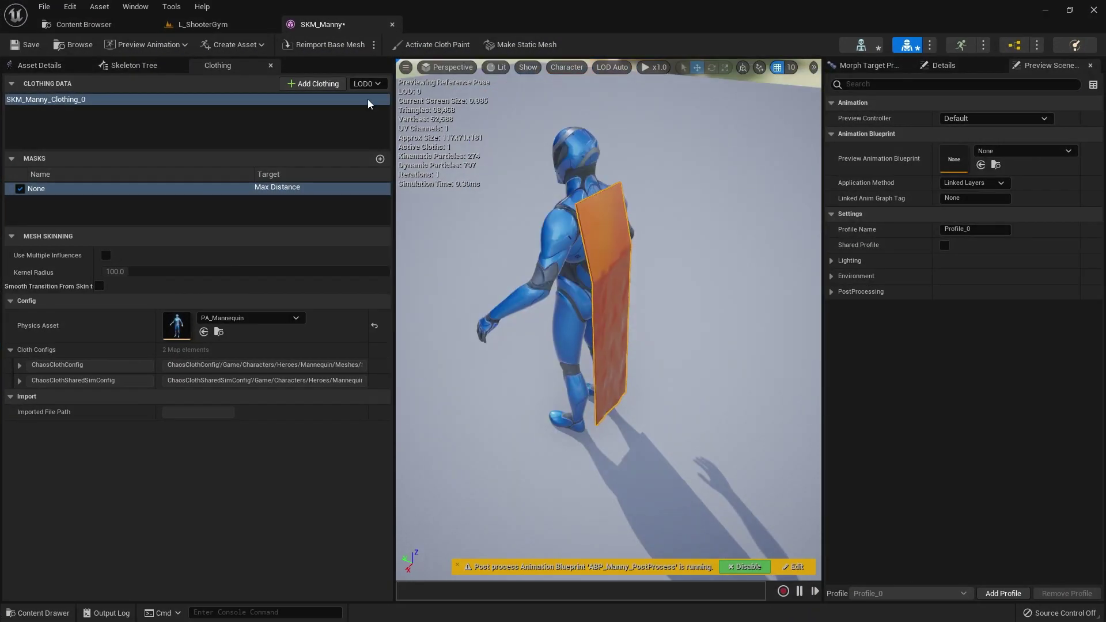
# - Switch to Unreal Engine and reimport the SKM_Manny base mesh
pyautogui.click(311, 47)
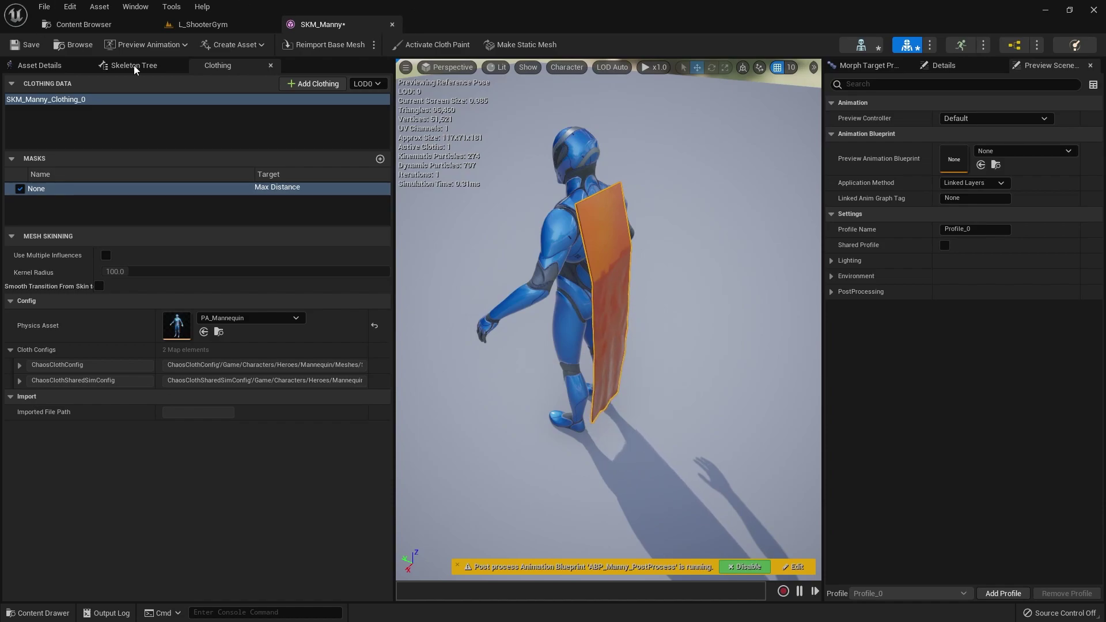
pyautogui.click(438, 45)
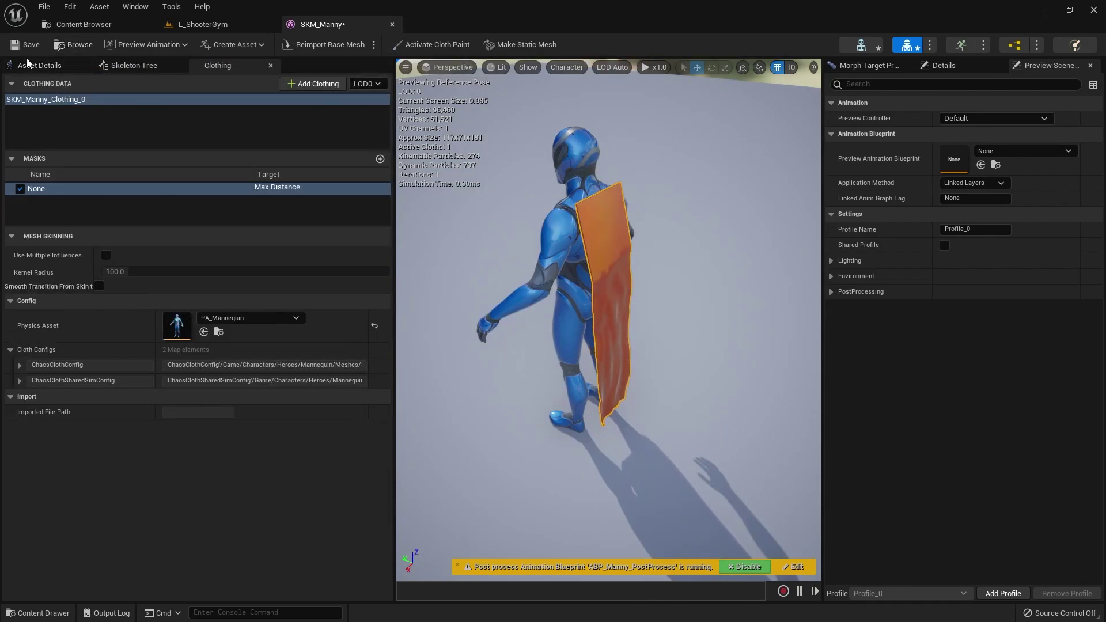
# - Enable the disabled LOD0 Section 3 that uses the MI_Cape_Simulation slot and highlight it on the mesh
pyautogui.click(32, 67)
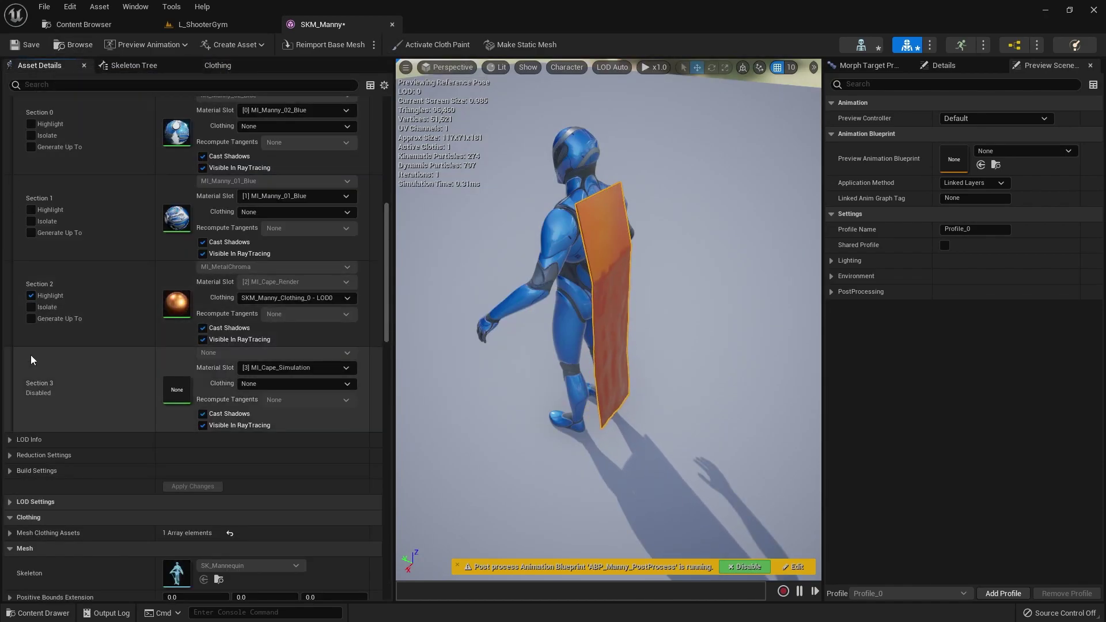
pyautogui.rightClick(57, 380)
pyautogui.click(99, 429)
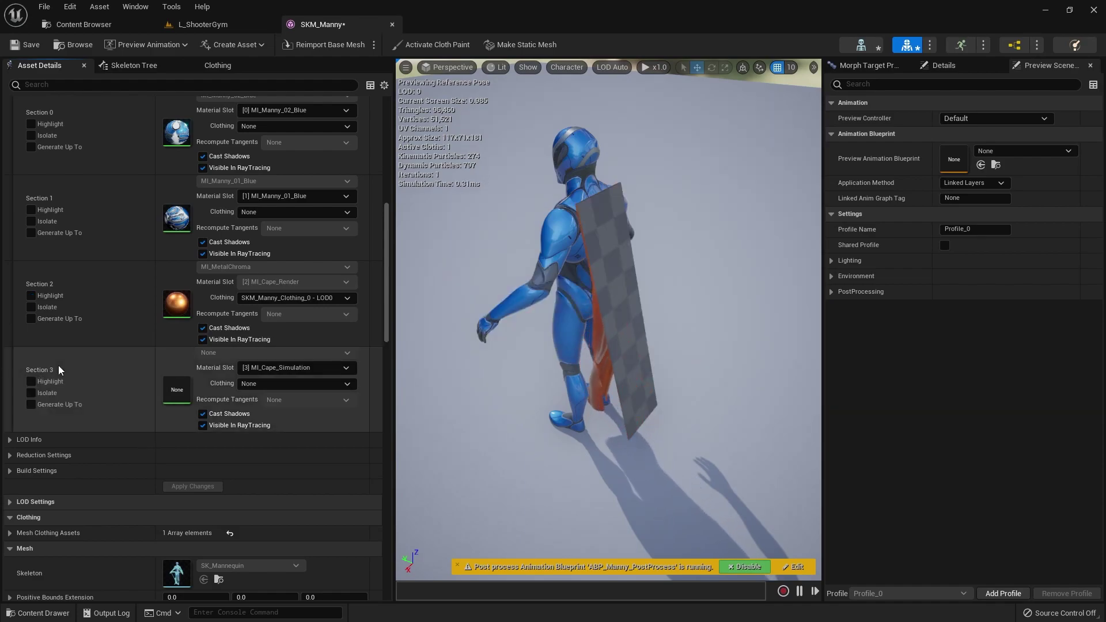
pyautogui.click(51, 380)
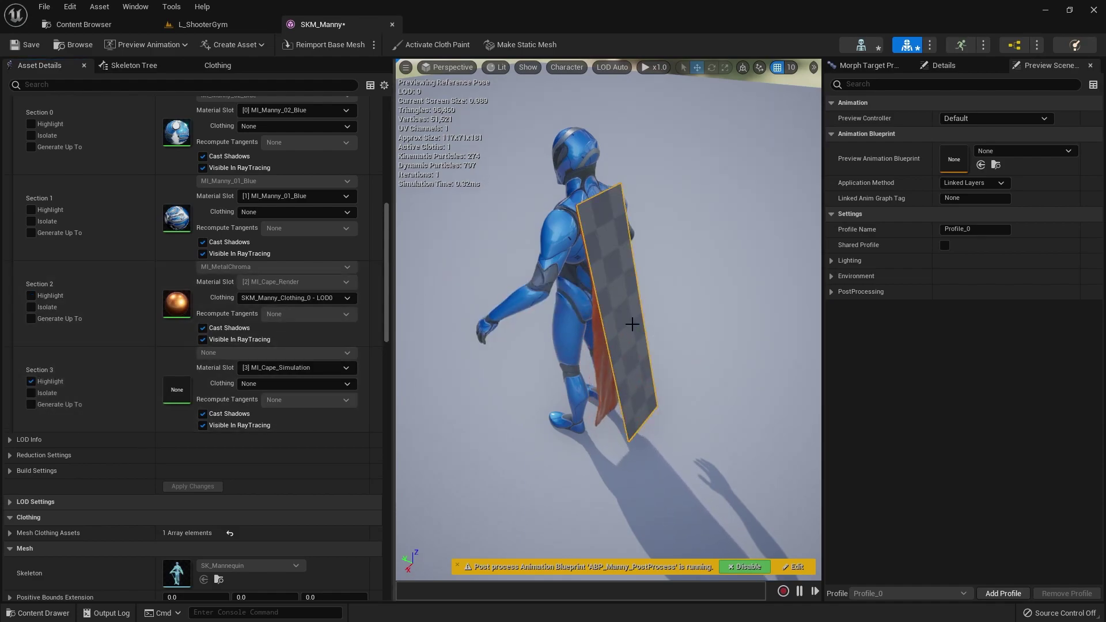
# - Create a clothing LOD from Section 3 targeting SKM_Manny_Clothing_0, replacing LOD 0, with parameter remapping and removal from the mesh enabled
pyautogui.rightClick(634, 305)
pyautogui.moveTo(678, 379)
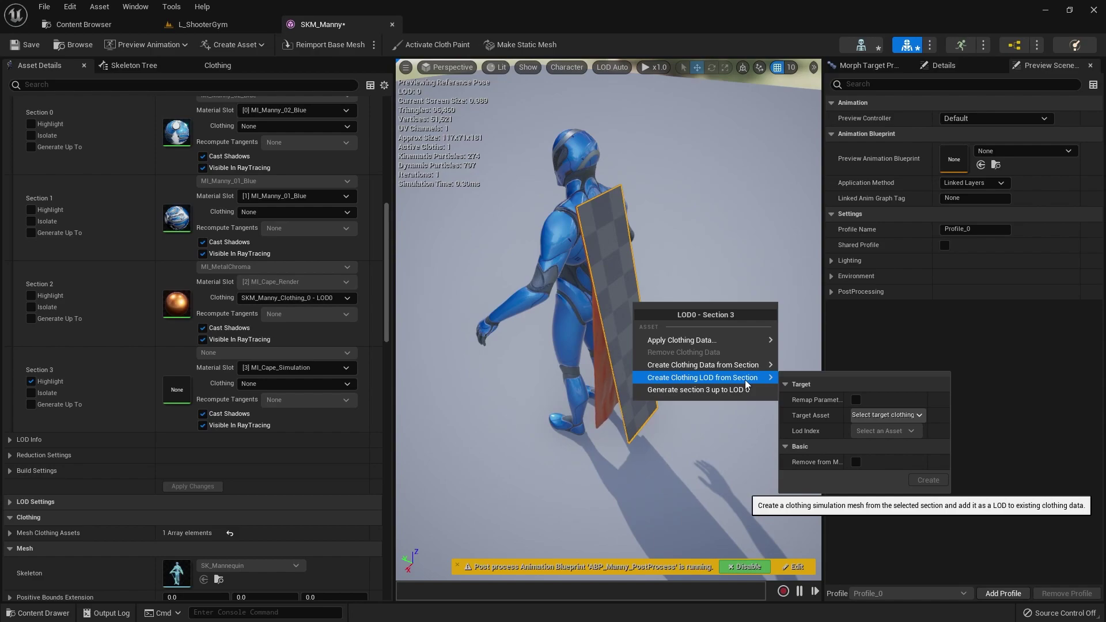
pyautogui.click(855, 399)
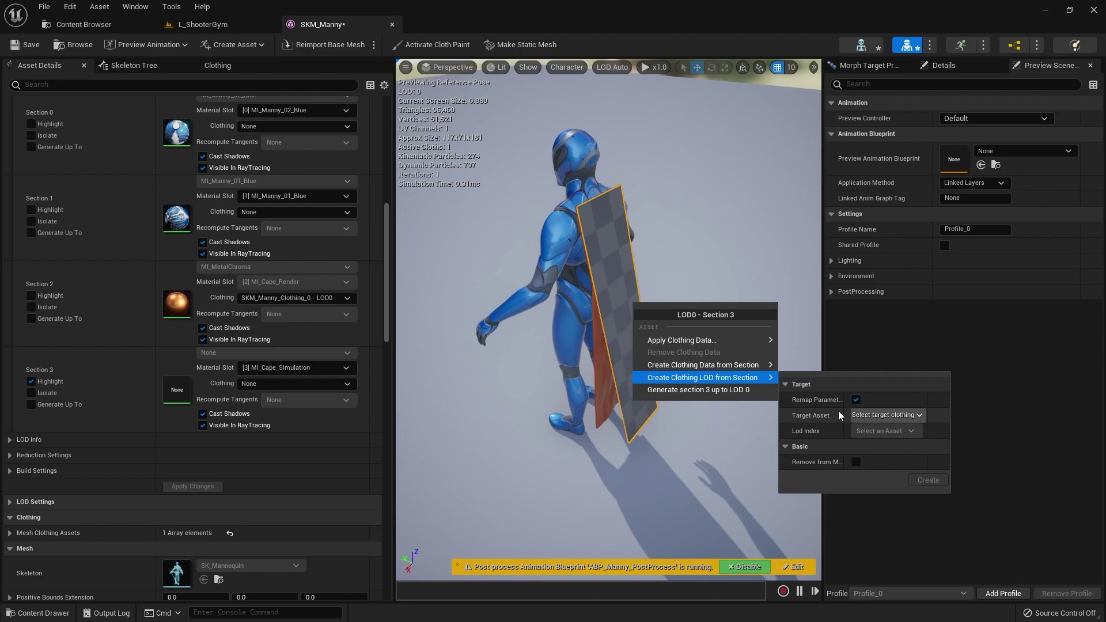
pyautogui.click(898, 415)
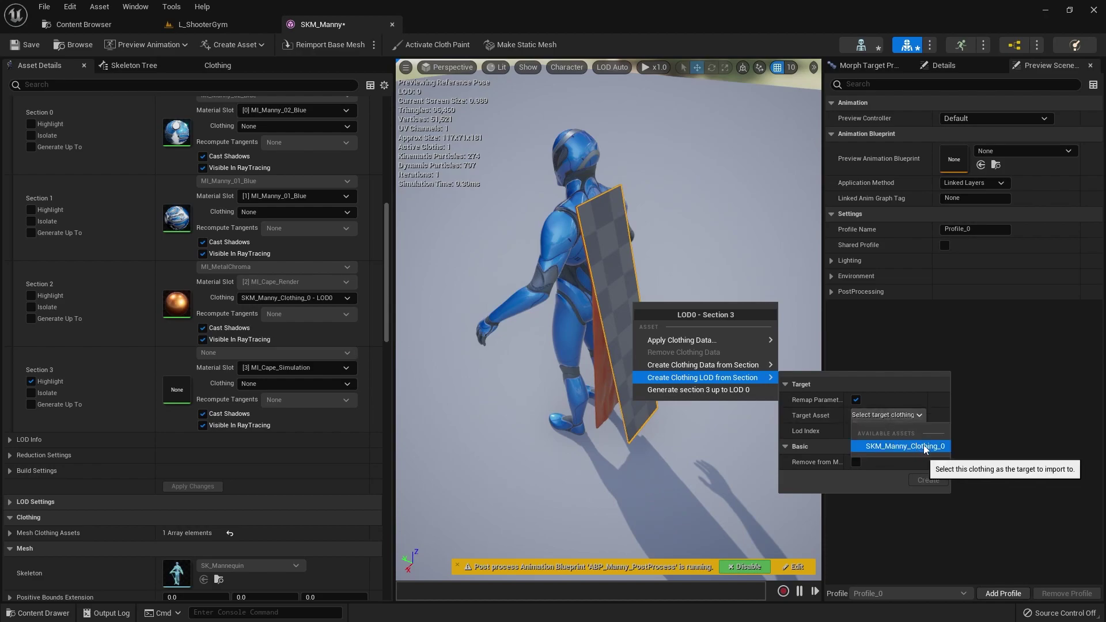
pyautogui.click(933, 447)
pyautogui.click(896, 431)
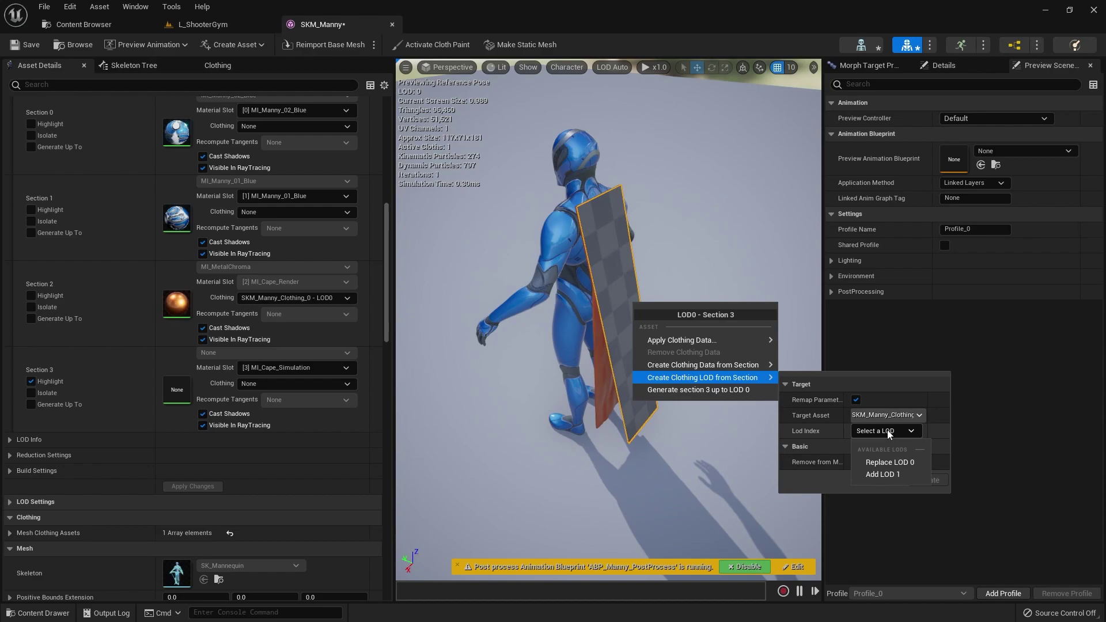
pyautogui.click(890, 463)
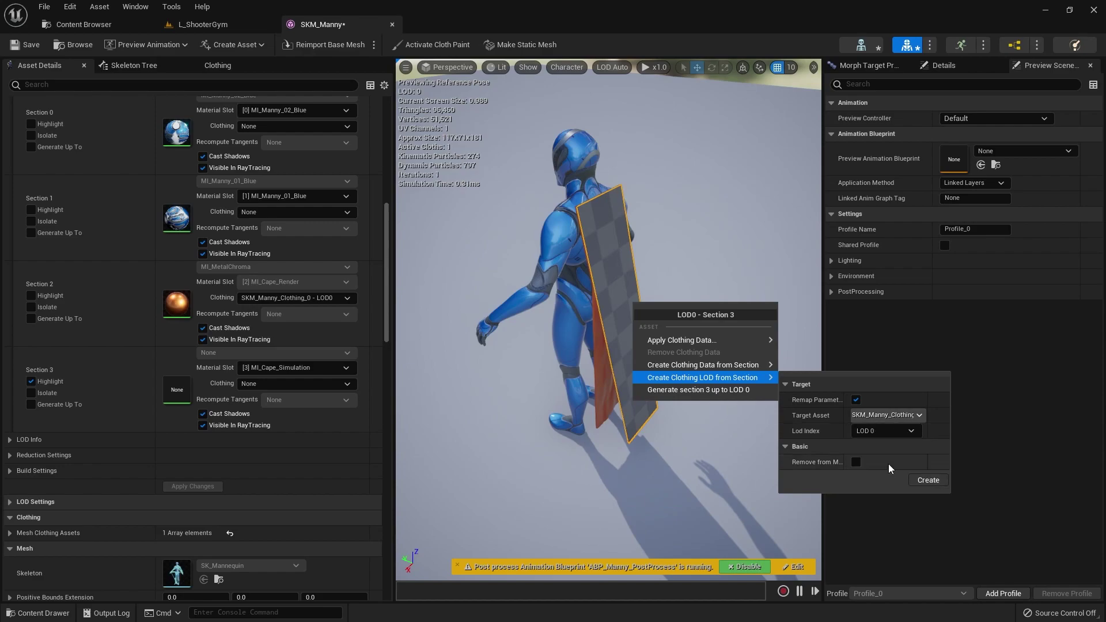
pyautogui.click(856, 463)
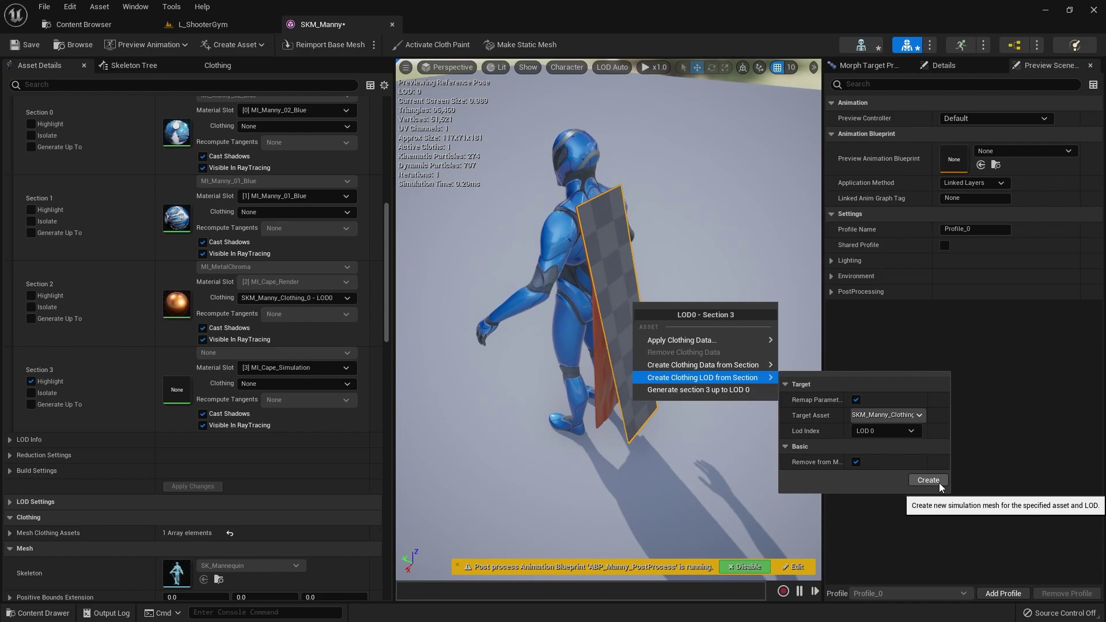
pyautogui.click(939, 484)
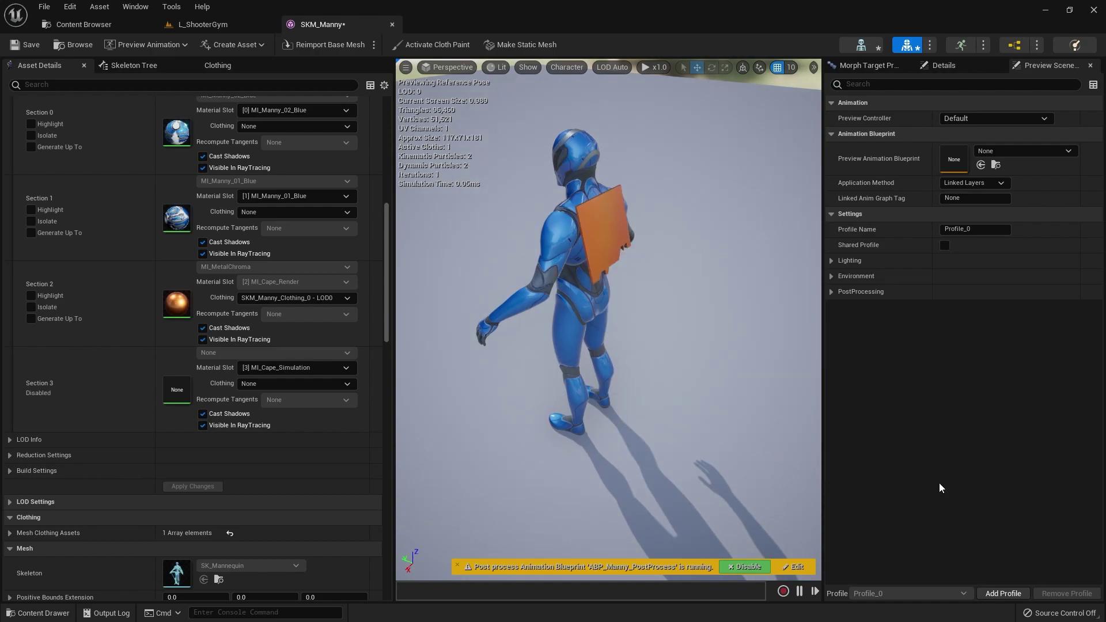
# - Toggle cloth painting to examine the remapped Max Distance mask on the low-poly simulation mesh and the resulting cape simulation
pyautogui.click(434, 44)
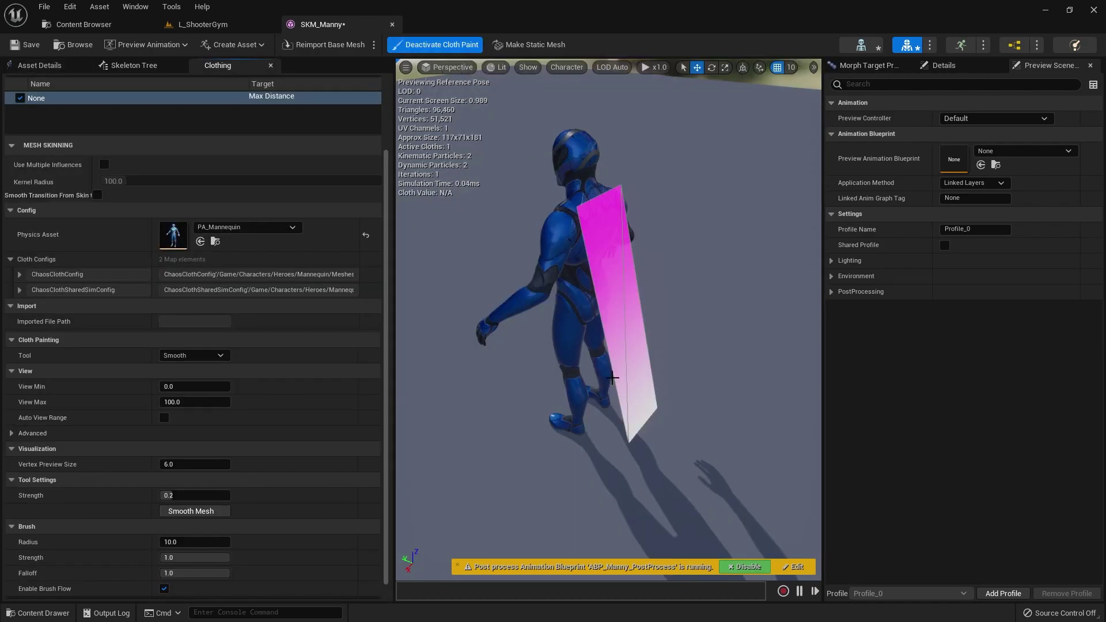
pyautogui.click(636, 272)
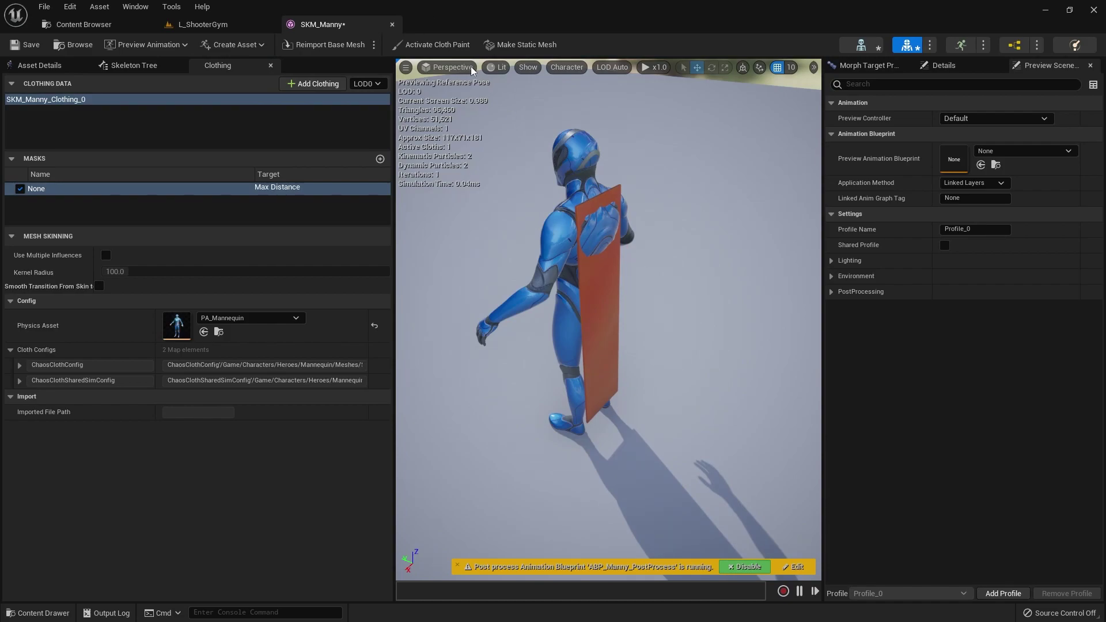
pyautogui.click(455, 45)
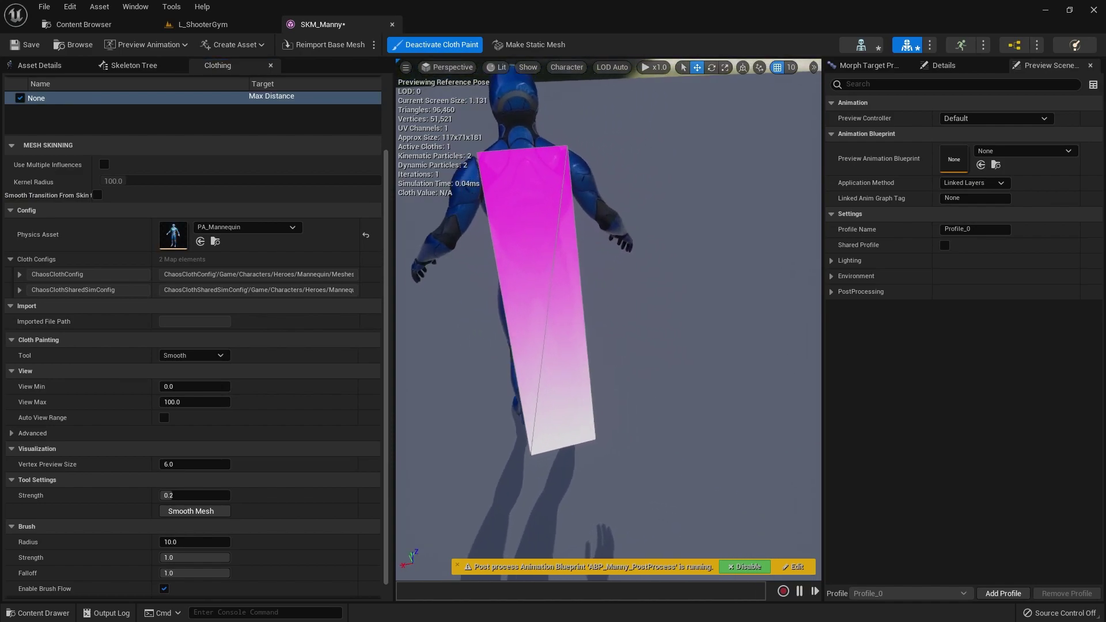
# - Deactivate cloth painting and play the L_ShooterGym level, running the character around to examine the two-triangle cape's motion, and stop the session
pyautogui.moveTo(583, 140); pyautogui.dragTo(612, 158, button='right')
pyautogui.moveTo(616, 279); pyautogui.dragTo(507, 265, button='right')
pyautogui.moveTo(740, 234); pyautogui.dragTo(605, 224, button='right')
pyautogui.click(455, 42)
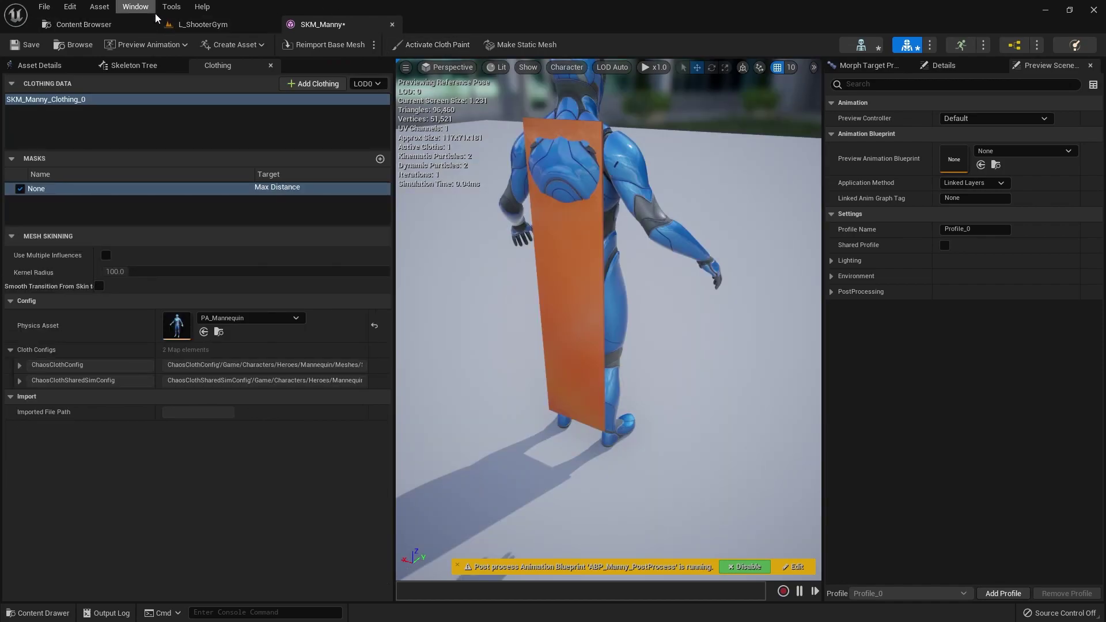
pyautogui.click(203, 24)
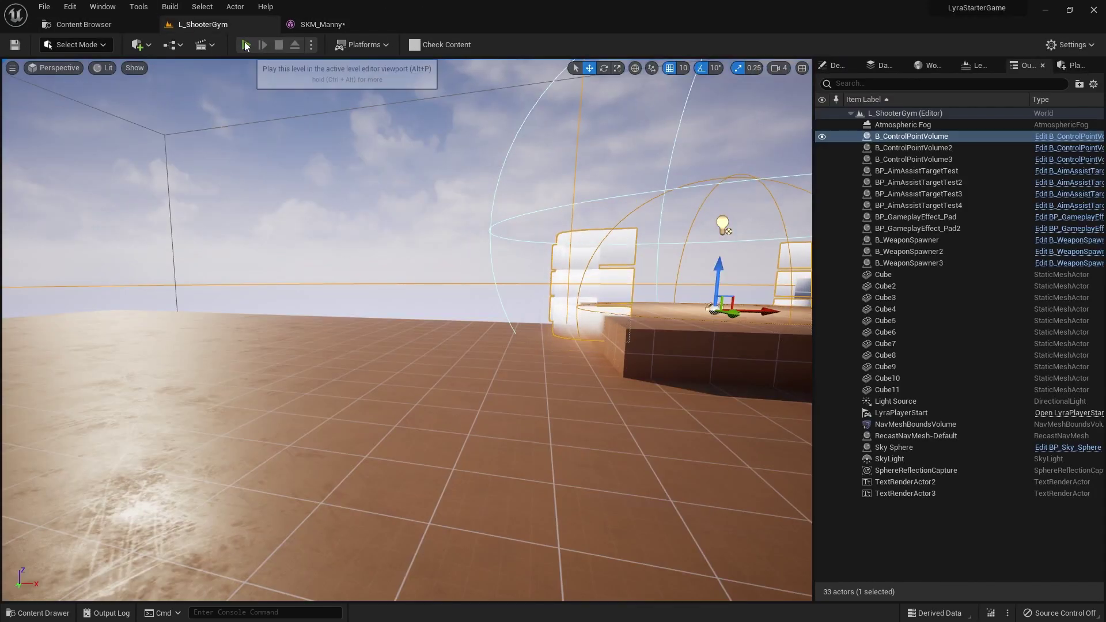
pyautogui.click(246, 45)
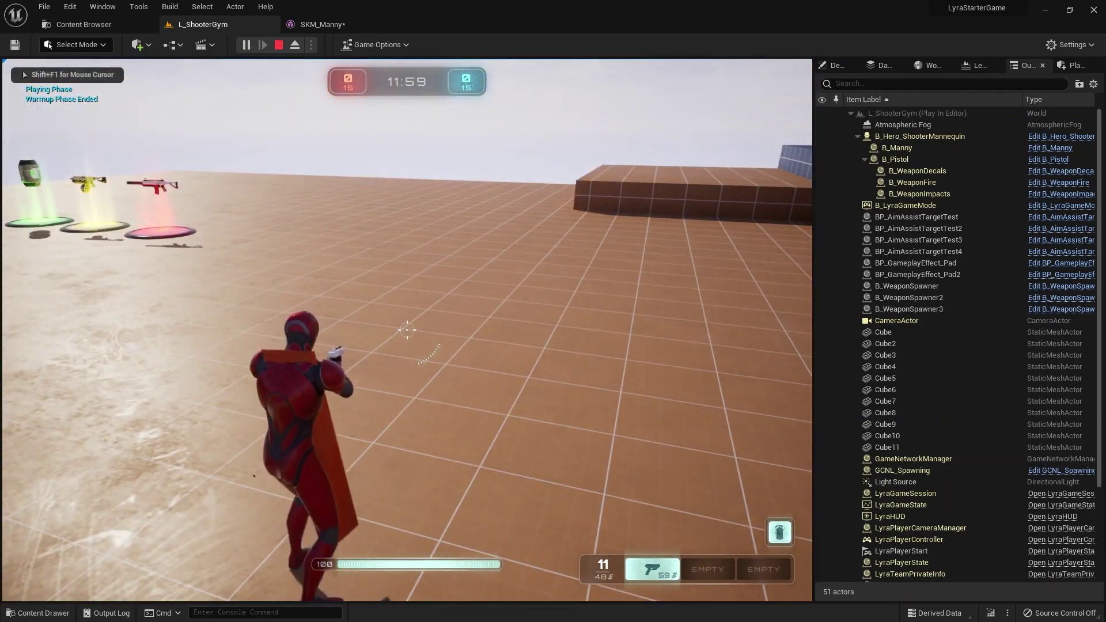
pyautogui.press('w')
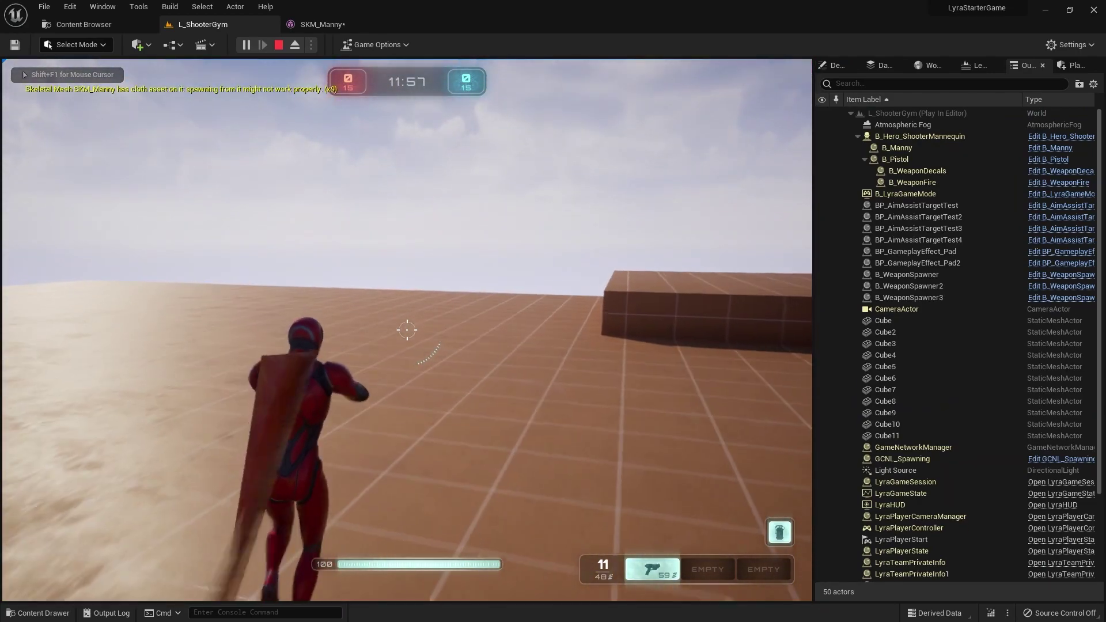
pyautogui.press('w')
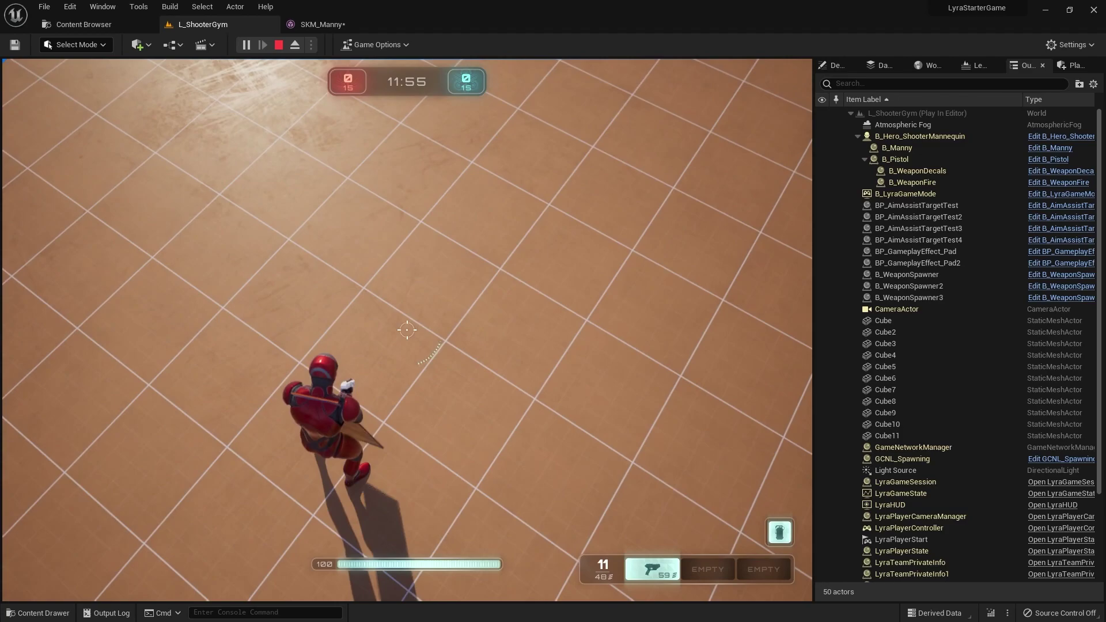
pyautogui.press('w')
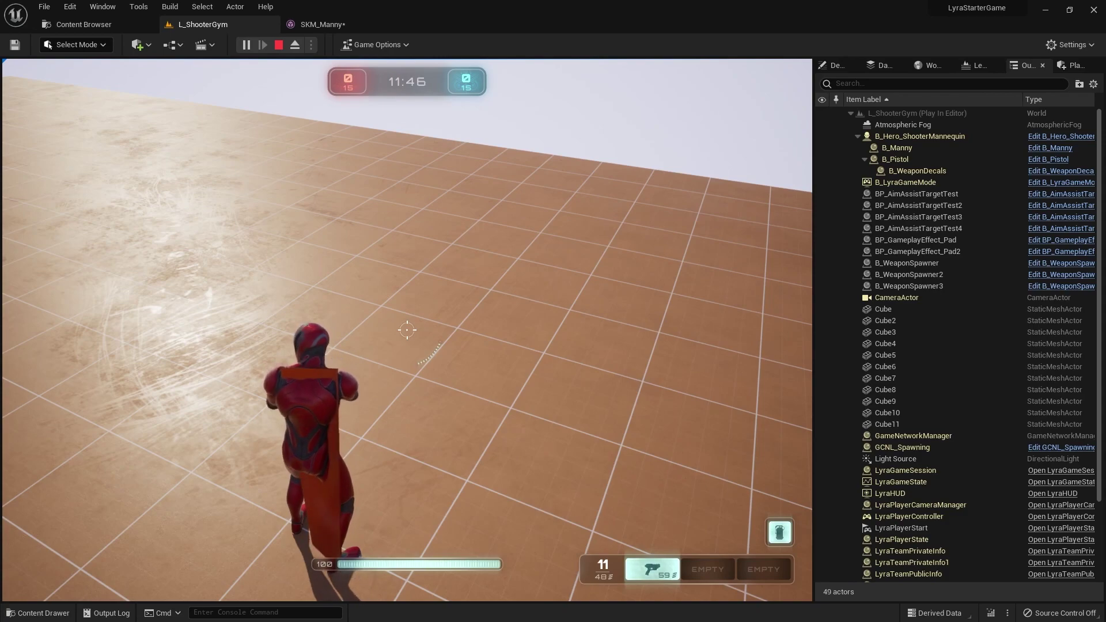
pyautogui.press('Escape')
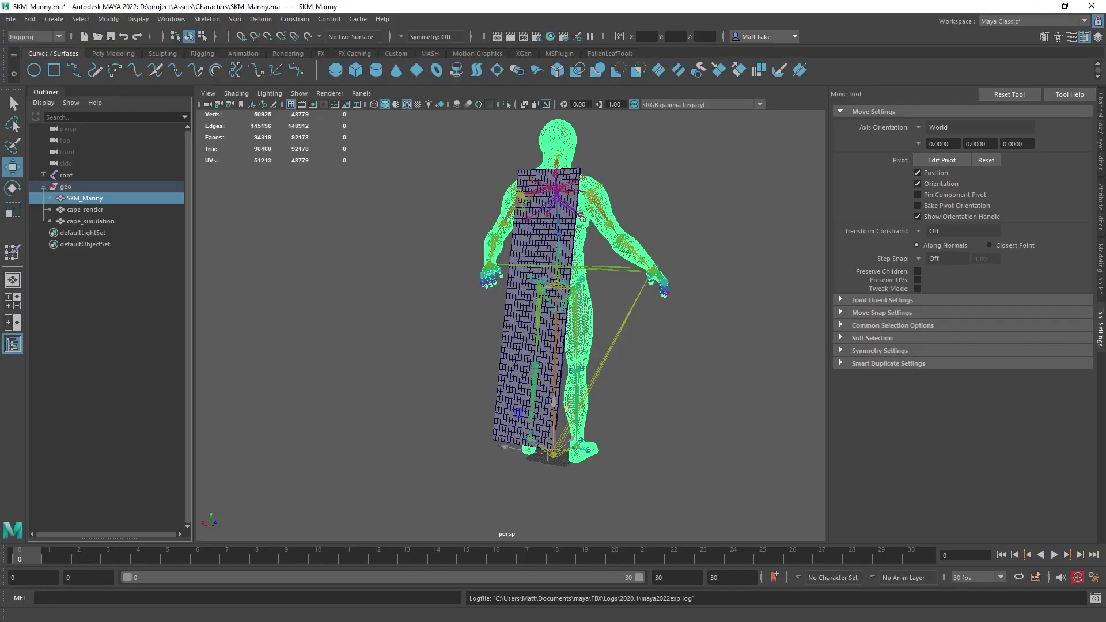
# - Switch to Maya, select cape_simulation and isolate it in the viewport
pyautogui.click(90, 221)
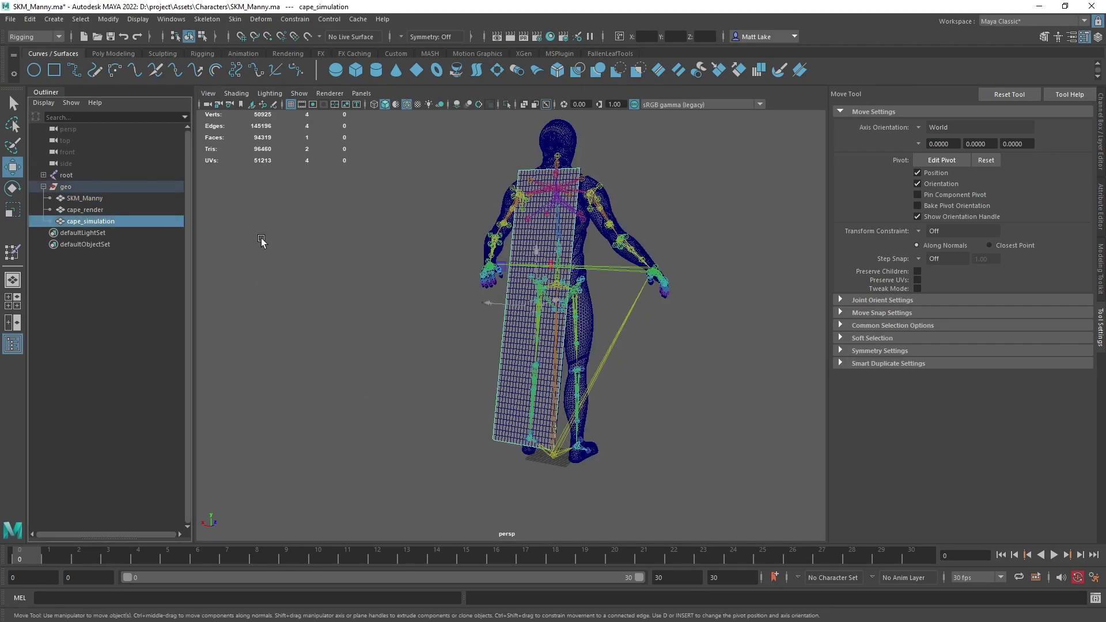
pyautogui.hotkey('ctrl', 'z')
pyautogui.hotkey('ctrl', 'z')
pyautogui.hotkey('ctrl', 'z')
pyautogui.hotkey('ctrl', 'z')
pyautogui.hotkey('shift', 'z')
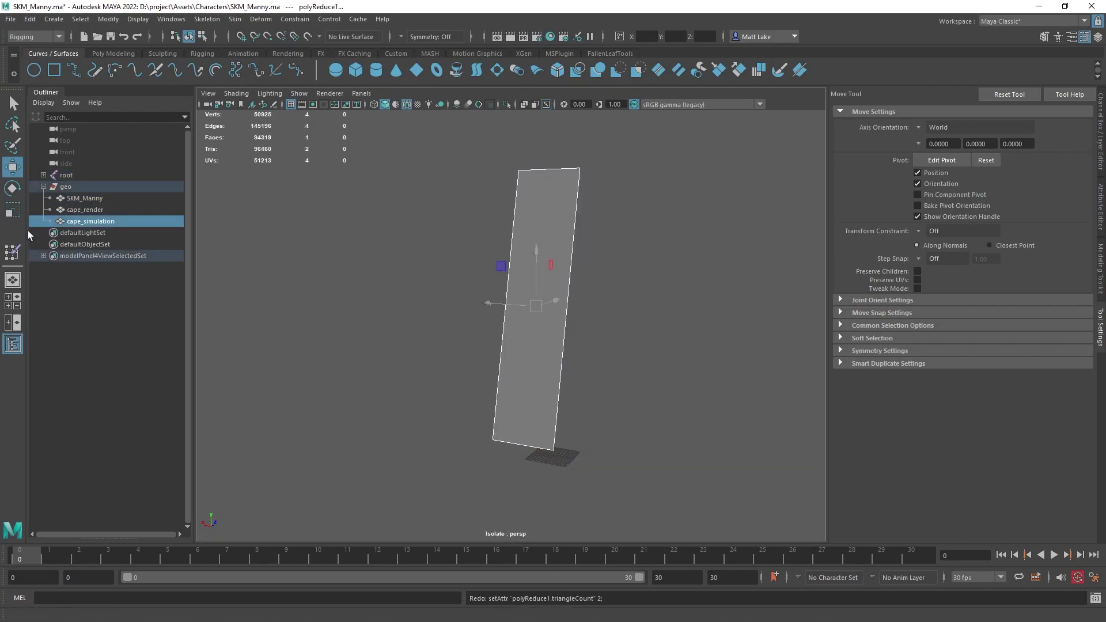
# - Connect the two long side edges of cape_simulation with 10 segments to add horizontal divisions
pyautogui.click(1044, 36)
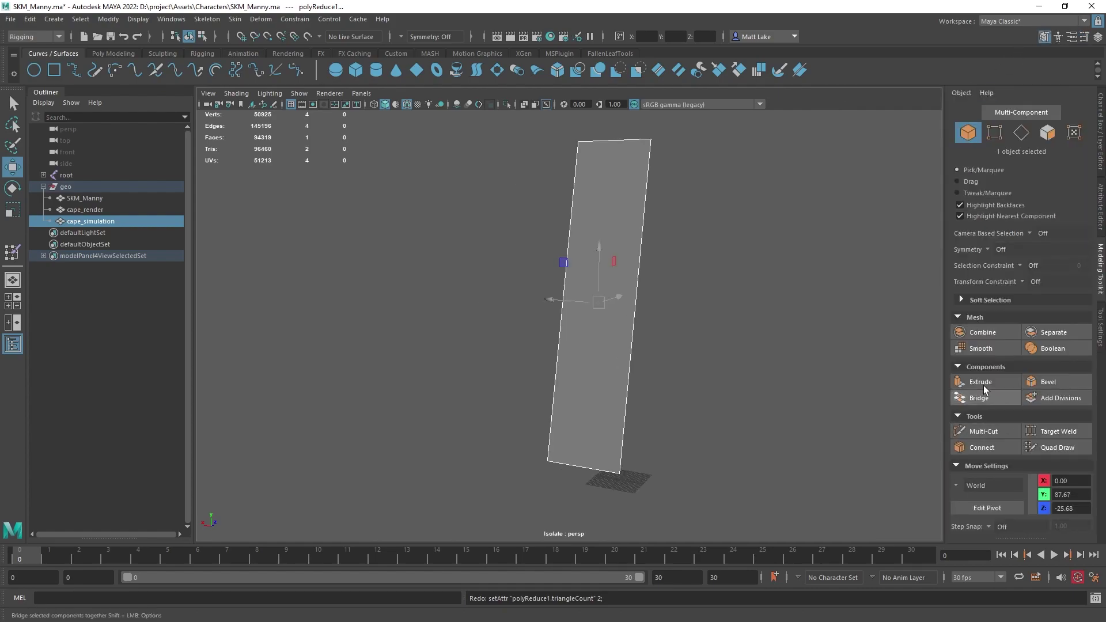
pyautogui.moveTo(701, 205); pyautogui.dragTo(701, 173, button='right')
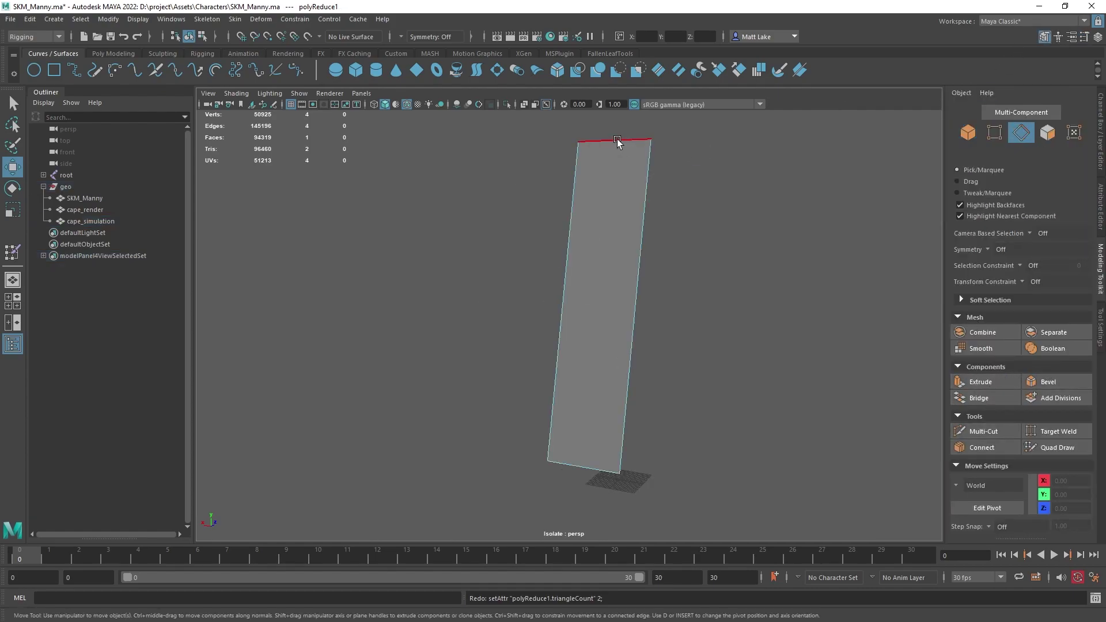
pyautogui.click(618, 141)
pyautogui.keyDown('shift'); pyautogui.click(584, 467); pyautogui.keyUp('shift')
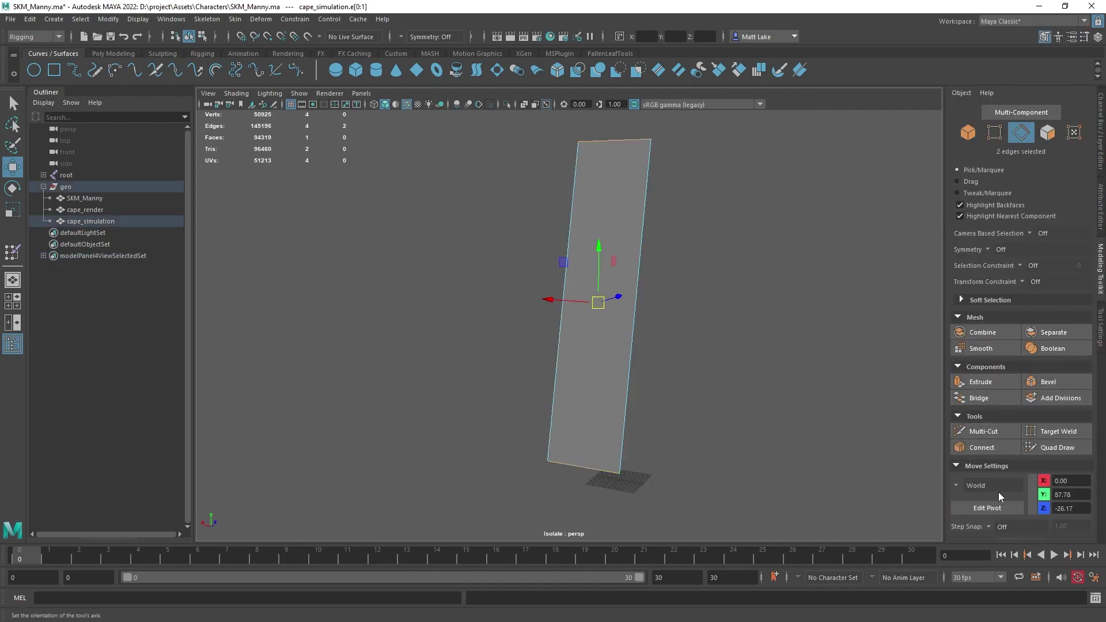
pyautogui.click(981, 447)
pyautogui.click(575, 213)
pyautogui.keyDown('shift'); pyautogui.click(637, 259); pyautogui.keyUp('shift')
pyautogui.moveTo(1015, 494); pyautogui.dragTo(967, 486)
pyautogui.write('20')
pyautogui.press('Return')
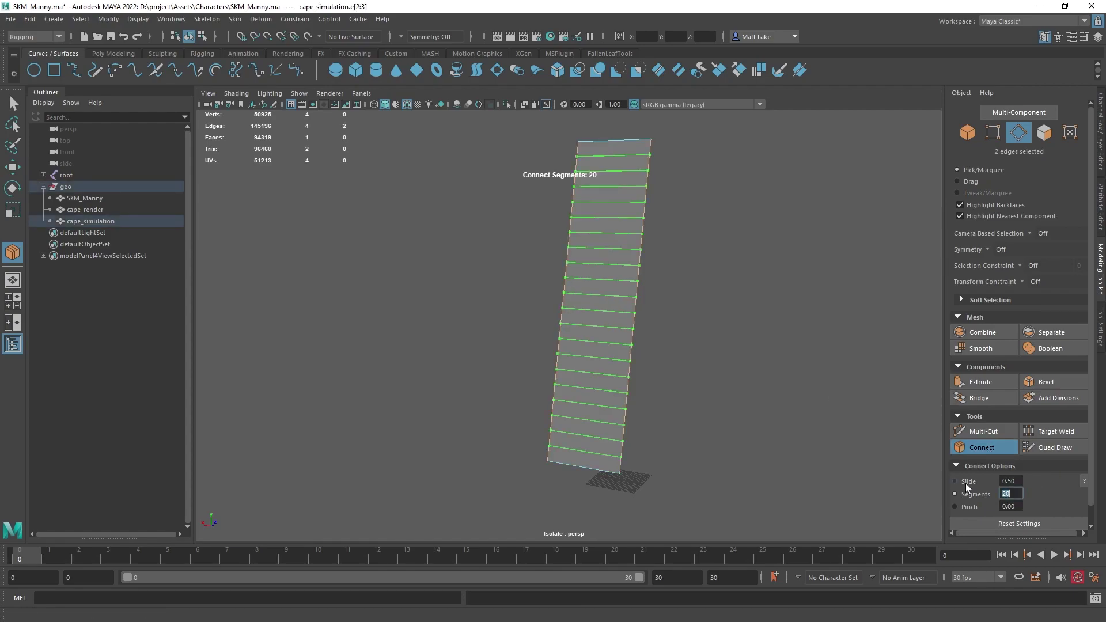
pyautogui.write('10')
pyautogui.press('Return')
pyautogui.press('w')
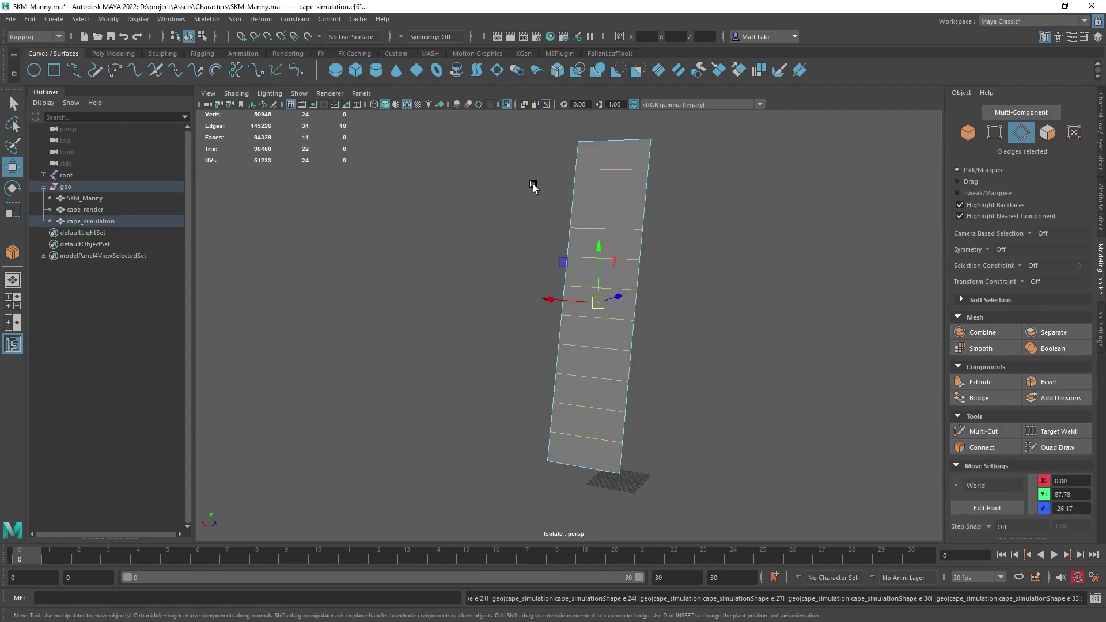
# - Connect all horizontal edges of cape_simulation with 2 segments to add lengthwise divisions, and return to object selection
pyautogui.moveTo(587, 120); pyautogui.dragTo(613, 493)
pyautogui.click(984, 448)
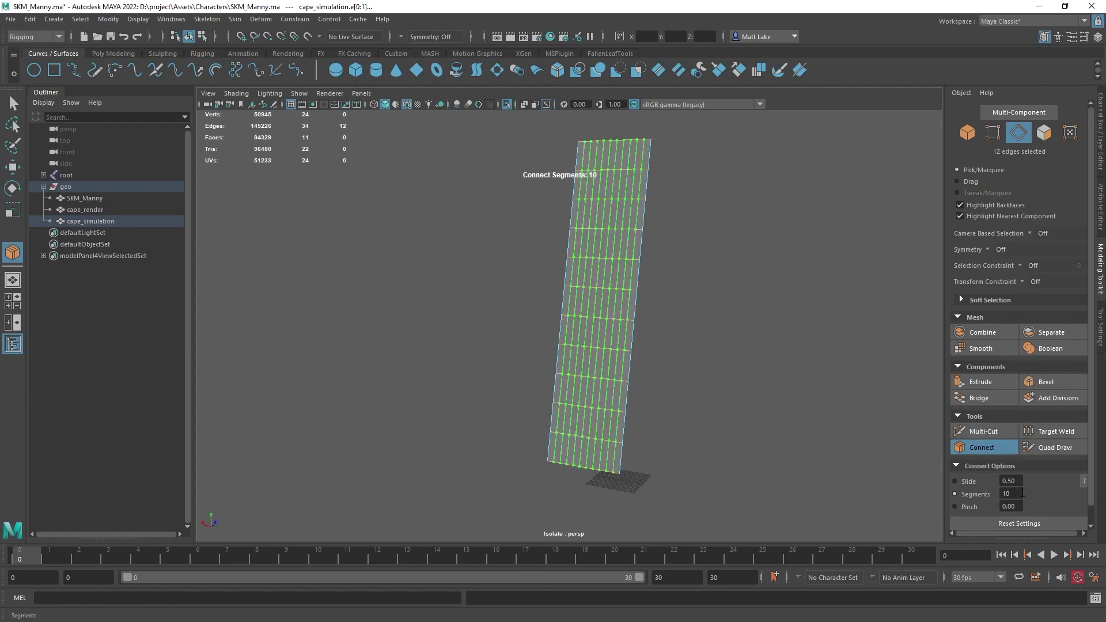
pyautogui.moveTo(1013, 494); pyautogui.dragTo(959, 485)
pyautogui.write('2')
pyautogui.press('Return')
pyautogui.press('q')
pyautogui.click(370, 227)
pyautogui.moveTo(464, 264); pyautogui.dragTo(513, 239, button='right')
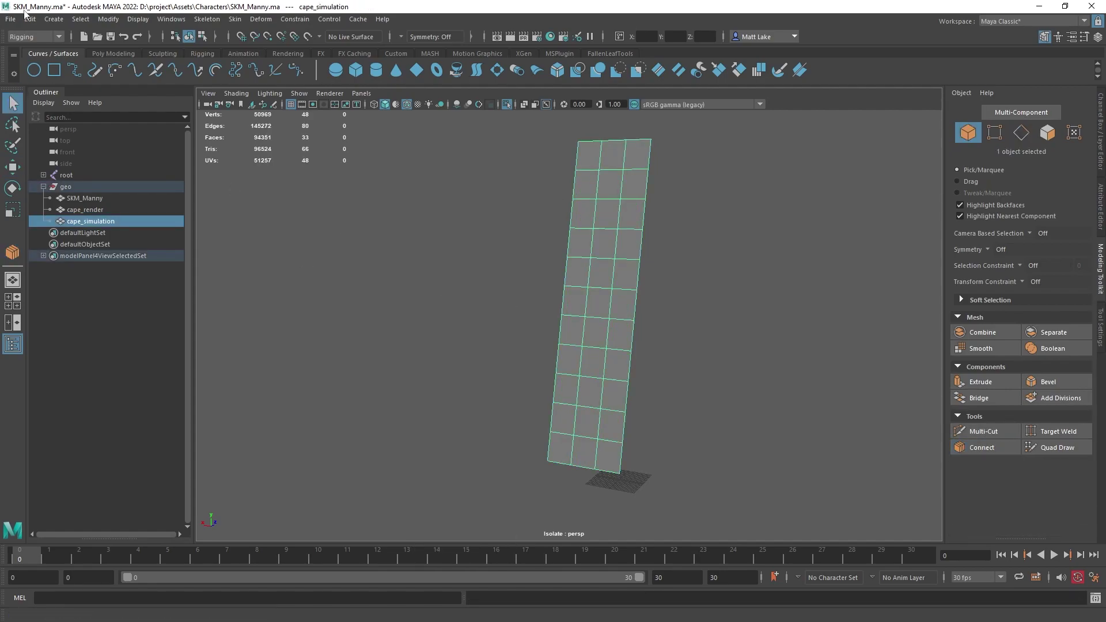
# - Delete the non-deformer history of cape_simulation and bind the mesh to the root skeleton
pyautogui.click(30, 19)
pyautogui.moveTo(115, 155)
pyautogui.click(288, 146)
pyautogui.click(353, 131)
pyautogui.keyDown('ctrl'); pyautogui.click(104, 175); pyautogui.keyUp('ctrl')
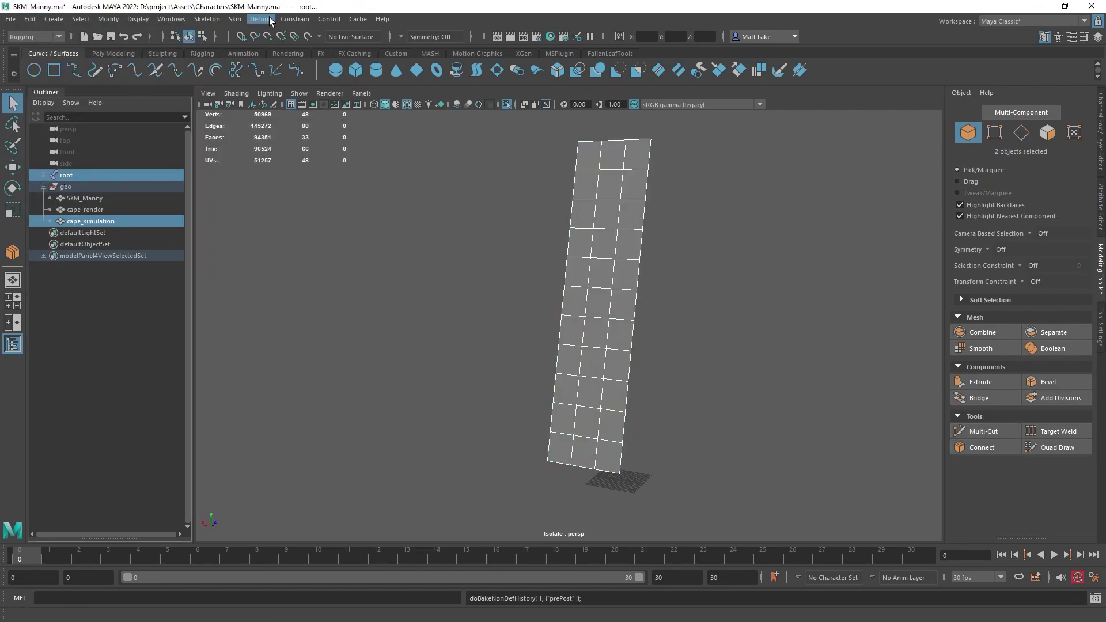
pyautogui.click(235, 19)
pyautogui.click(249, 48)
# - Copy the skin weights from cape_render to cape_simulation
pyautogui.click(92, 209)
pyautogui.keyDown('ctrl'); pyautogui.click(93, 222); pyautogui.keyUp('ctrl')
pyautogui.click(235, 19)
pyautogui.click(272, 127)
pyautogui.click(482, 243)
pyautogui.click(576, 259)
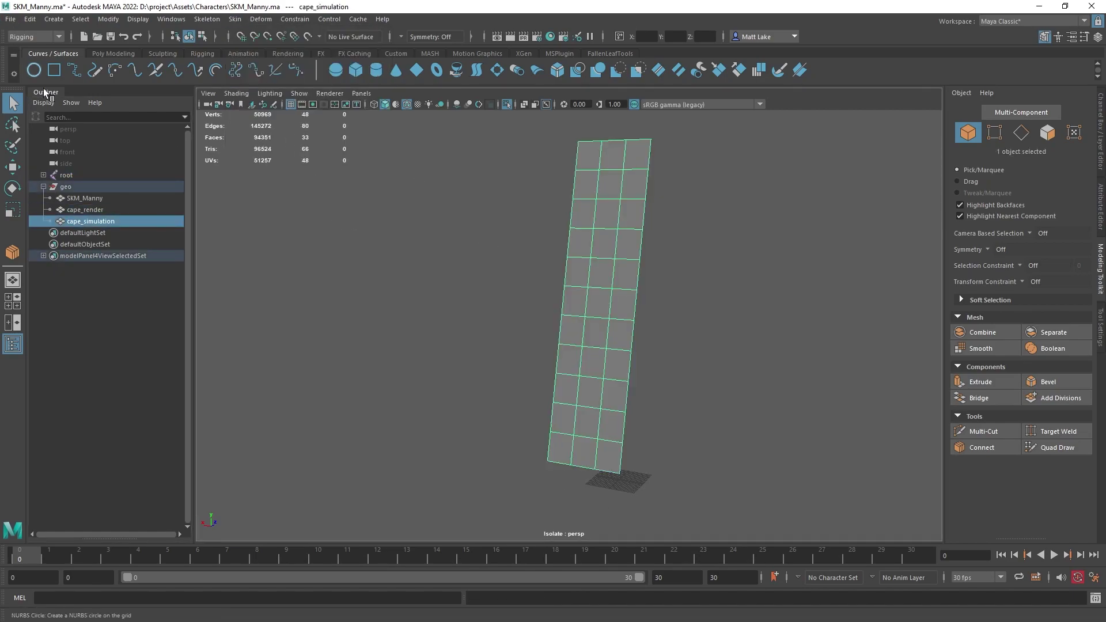
# - Select the geo group and export the selection
pyautogui.click(65, 186)
pyautogui.click(10, 19)
pyautogui.click(39, 181)
pyautogui.click(420, 264)
pyautogui.click(734, 444)
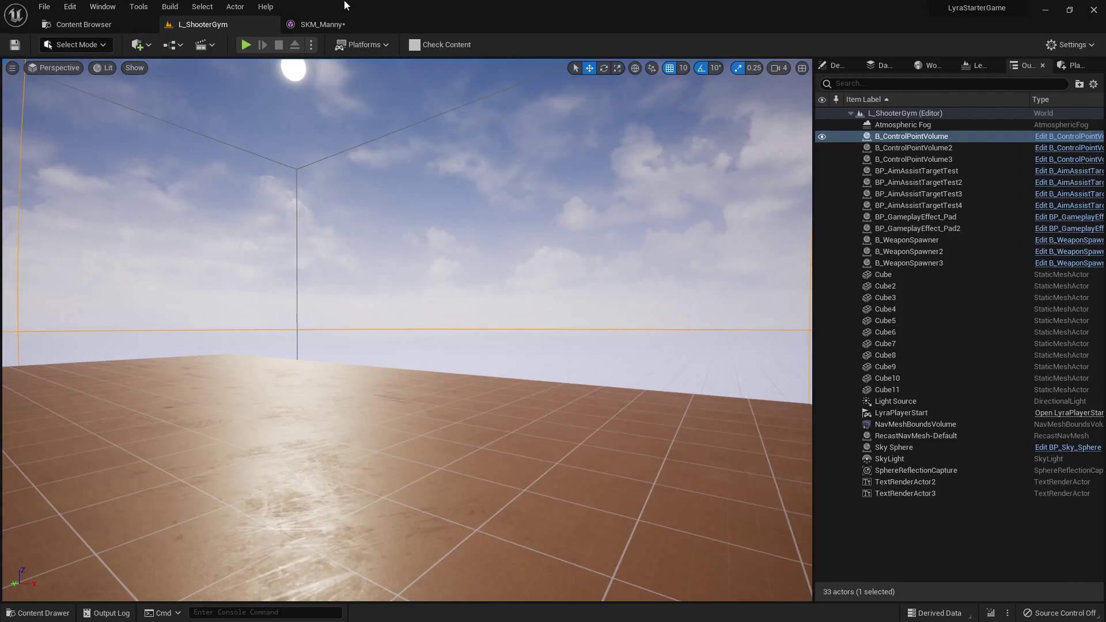
# - Switch to Unreal Engine, reimport the SKM_Manny base mesh and enable its disabled Section 3
pyautogui.click(322, 24)
pyautogui.click(319, 46)
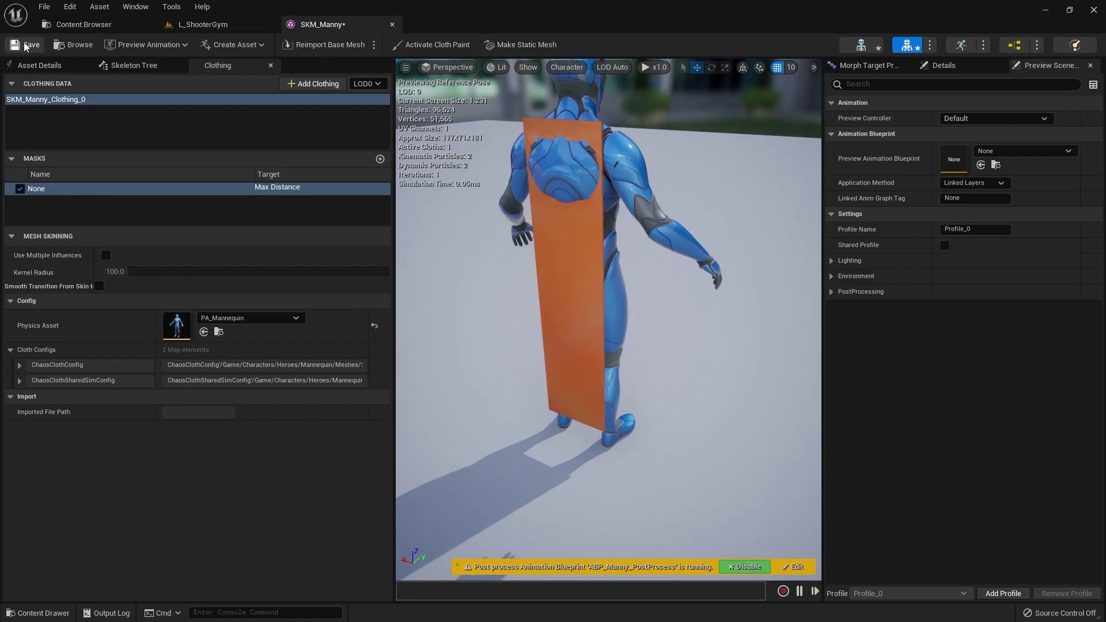
pyautogui.click(39, 65)
pyautogui.rightClick(60, 392)
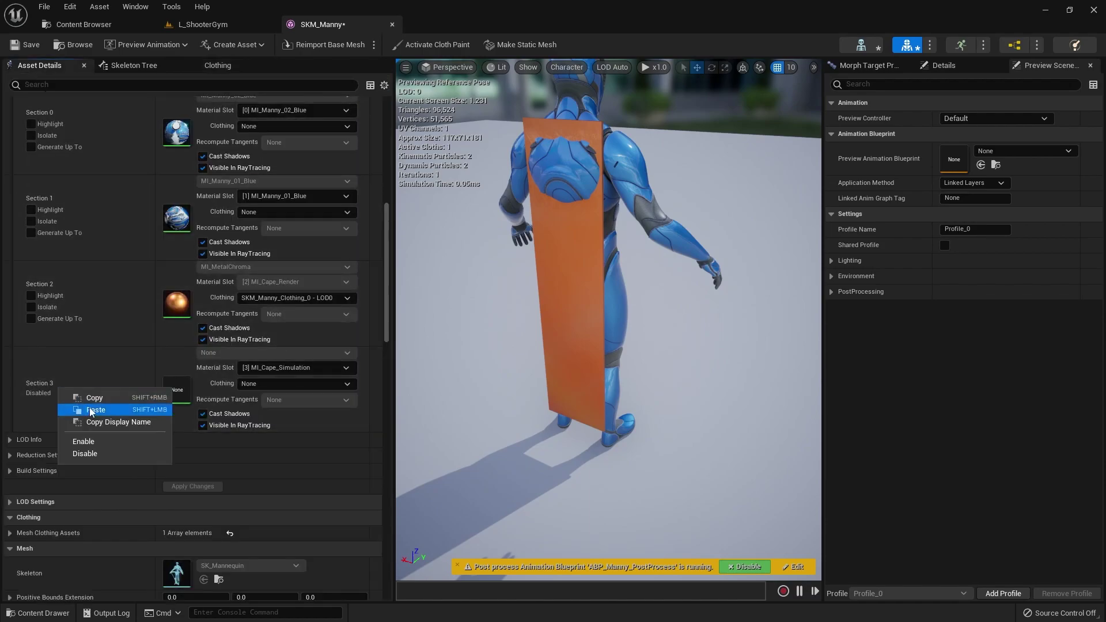
pyautogui.click(87, 442)
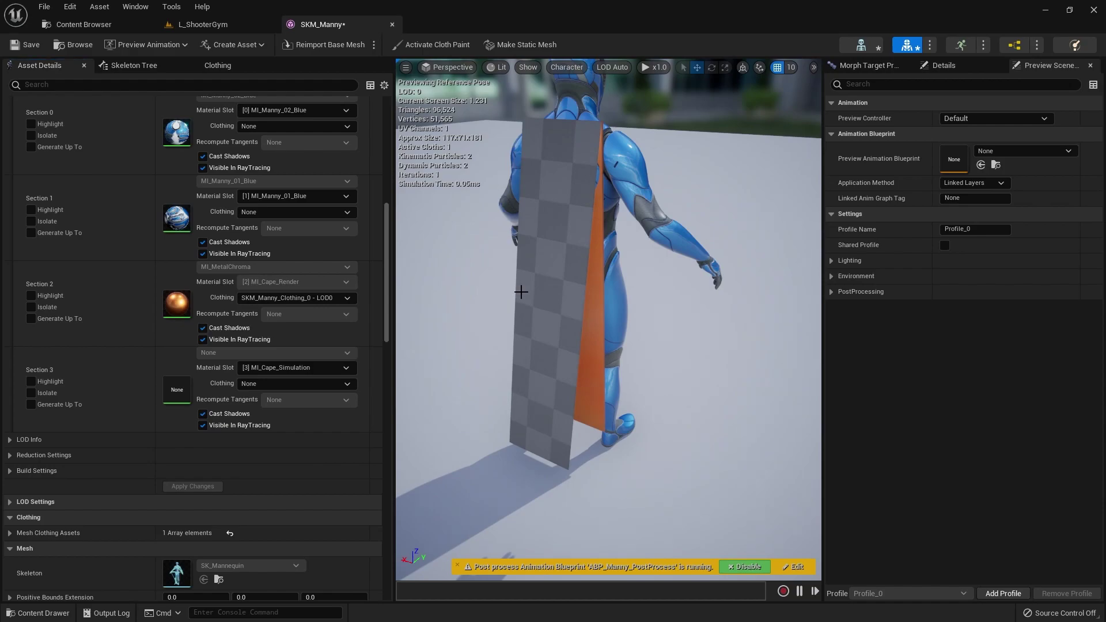
# - Create a clothing LOD from Section 3 targeting SKM_Manny_Clothing_0, replacing LOD 0, with parameter remapping and removal from the mesh enabled
pyautogui.click(521, 292)
pyautogui.rightClick(526, 292)
pyautogui.moveTo(606, 369)
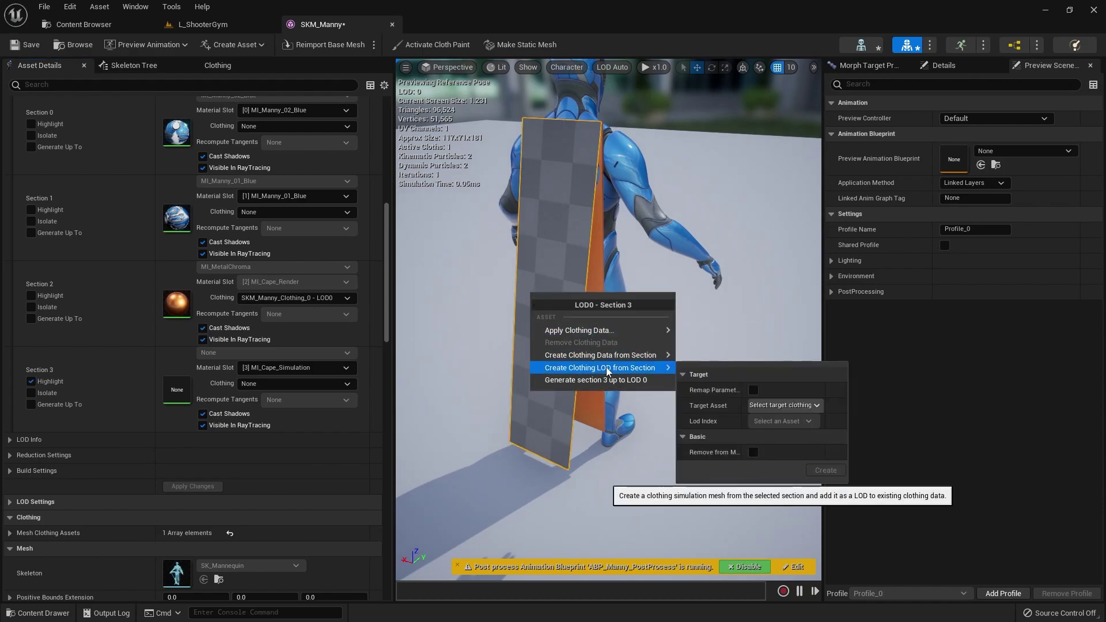
pyautogui.click(753, 391)
pyautogui.click(768, 406)
pyautogui.click(783, 432)
pyautogui.click(786, 422)
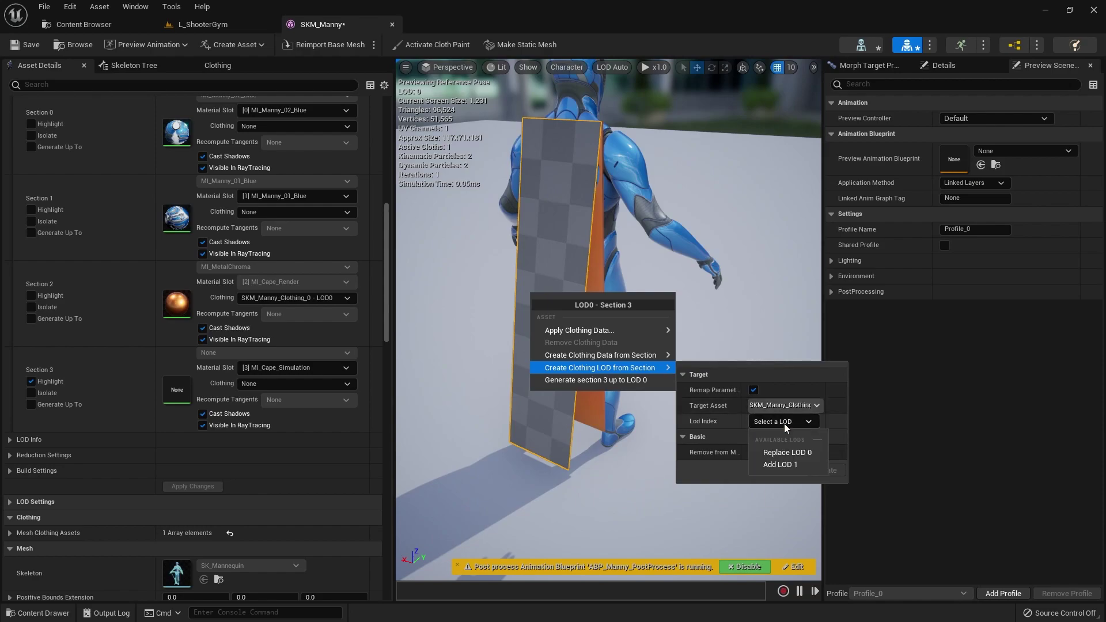
pyautogui.click(757, 453)
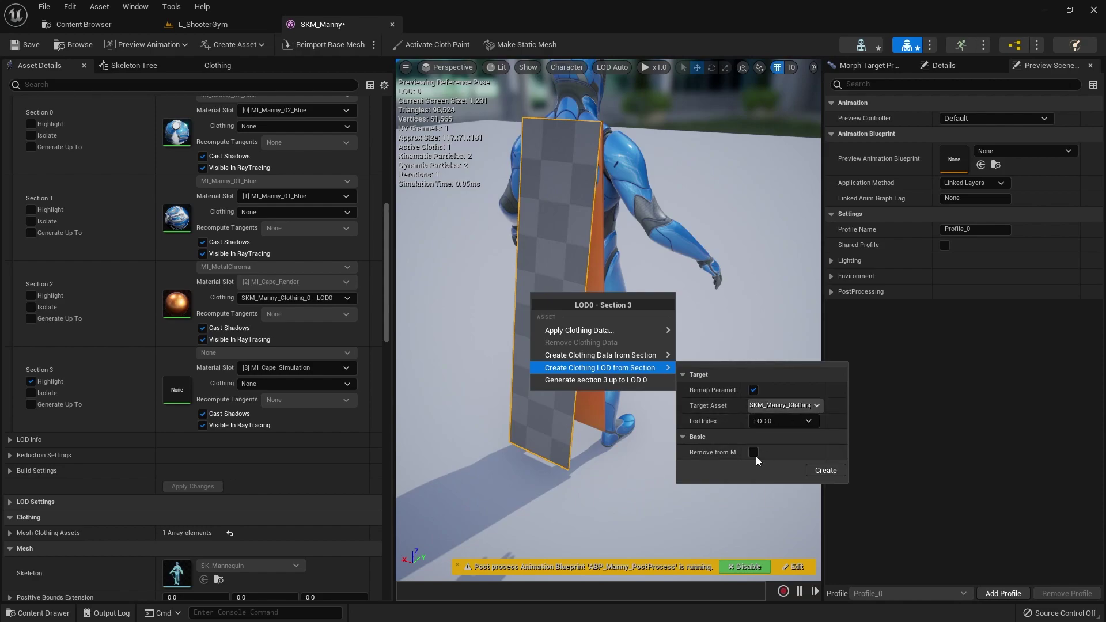
pyautogui.click(825, 470)
# - Paint a Max Distance of 0.0 across the top two vertex rows of the cape with the Brush tool, and finish cloth painting
pyautogui.click(427, 47)
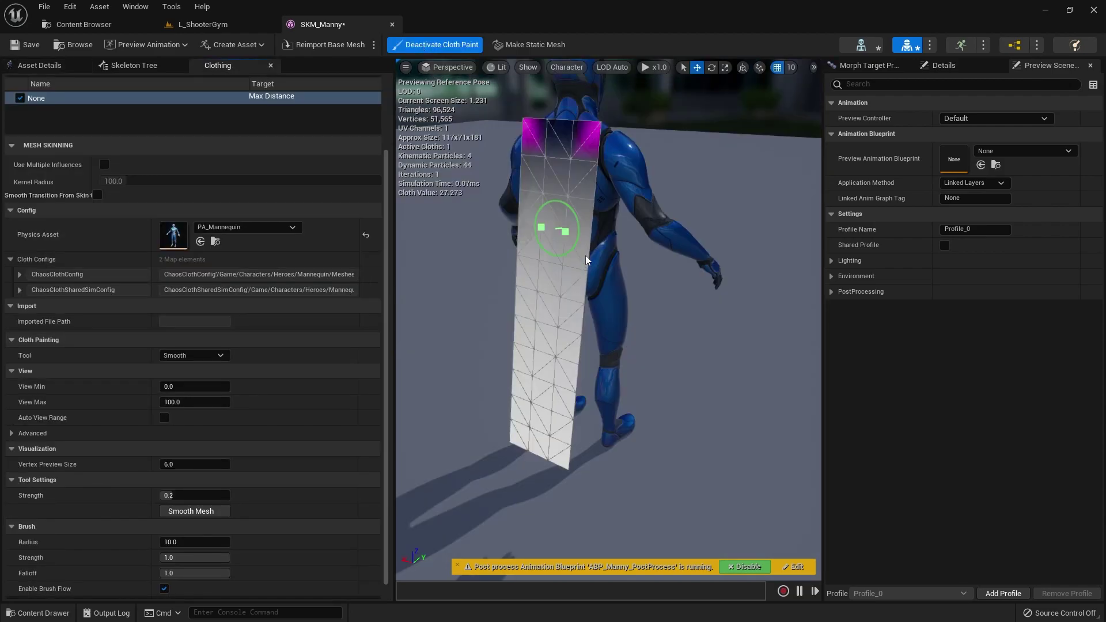
pyautogui.click(194, 356)
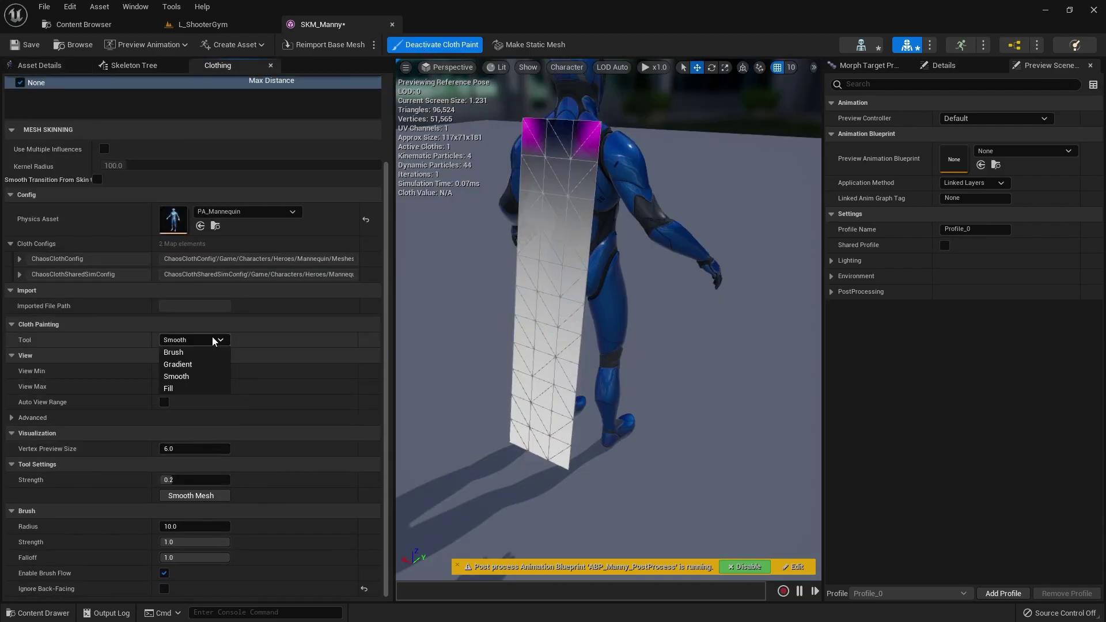
pyautogui.click(173, 363)
pyautogui.moveTo(185, 495); pyautogui.dragTo(160, 495)
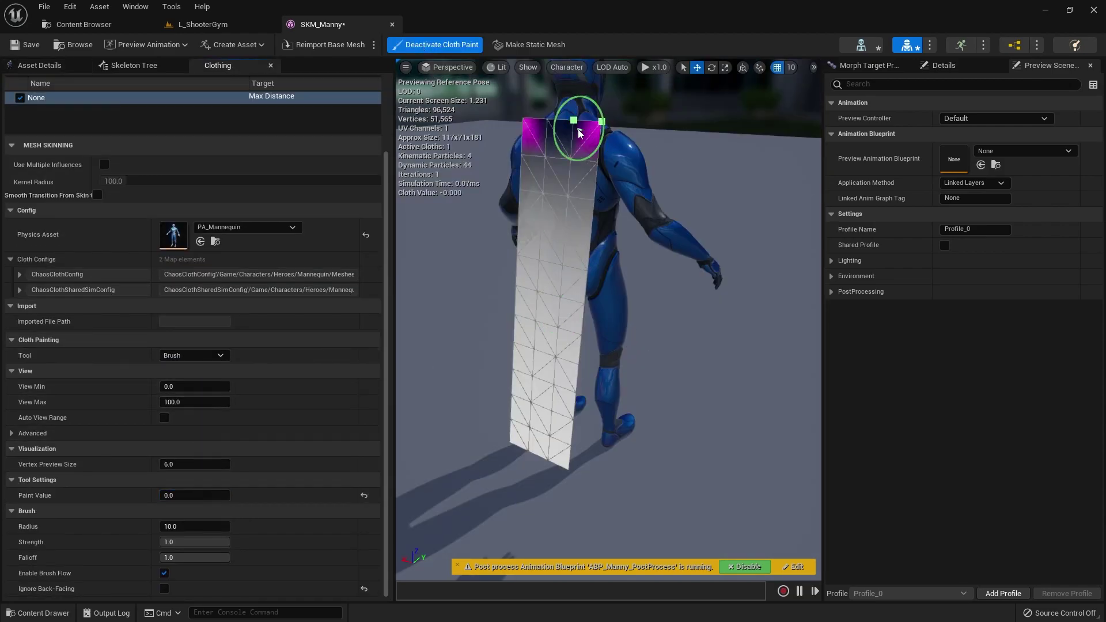
pyautogui.moveTo(522, 125); pyautogui.dragTo(614, 124)
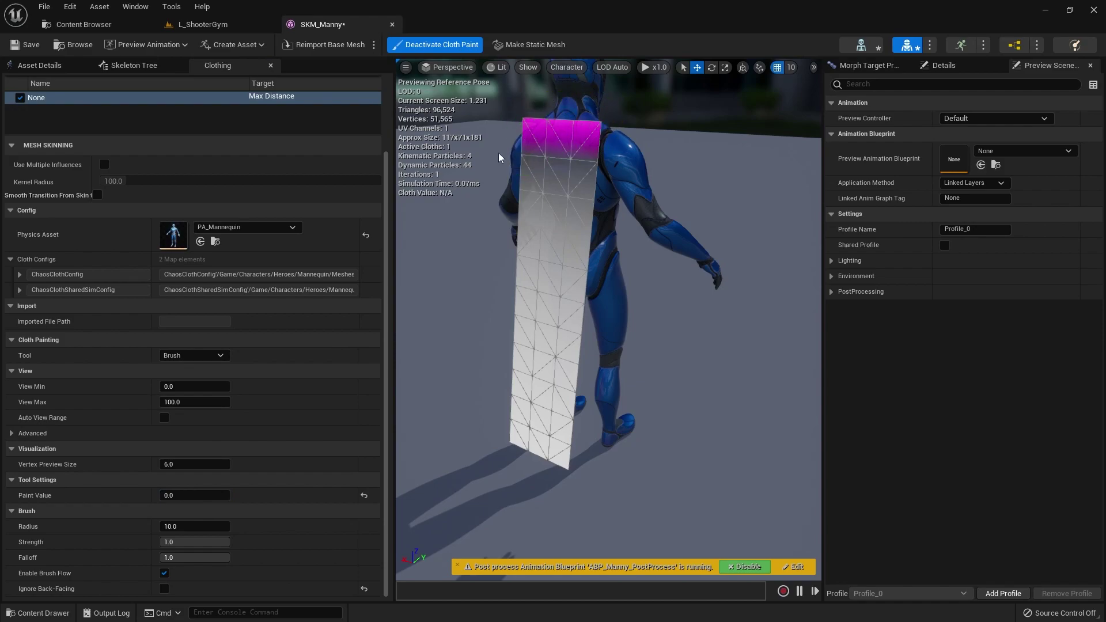
pyautogui.moveTo(499, 157); pyautogui.dragTo(661, 156)
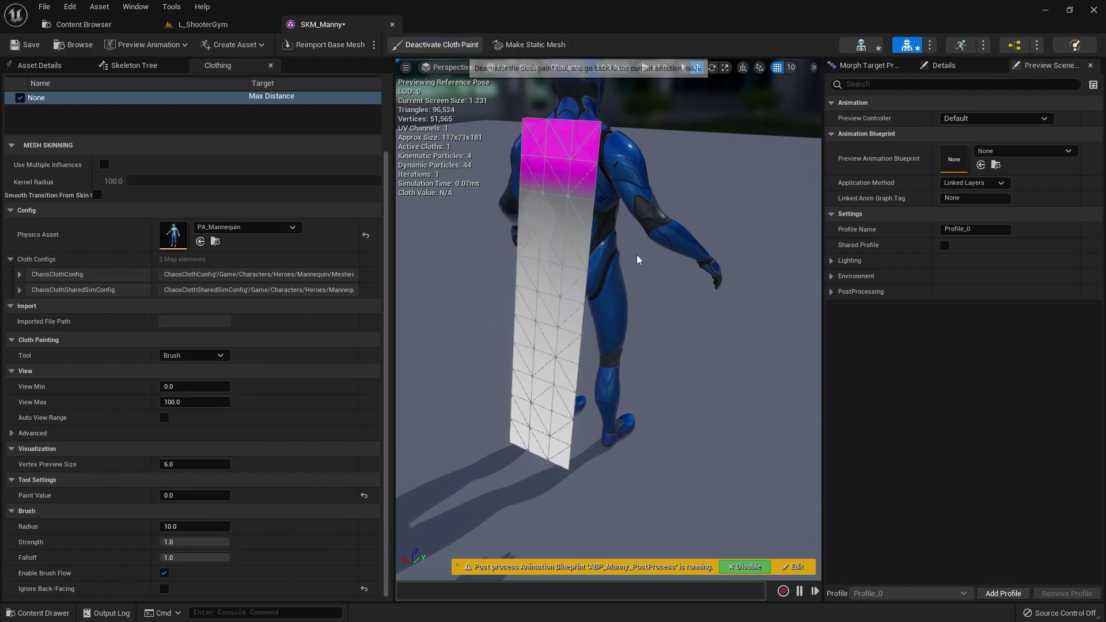
pyautogui.click(455, 45)
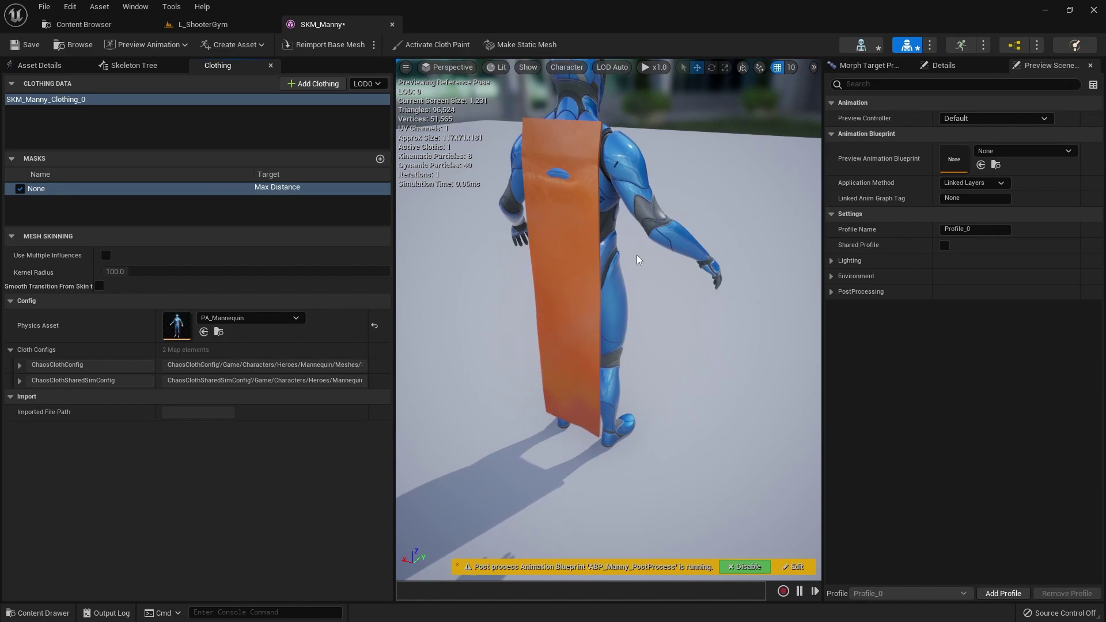
# - Play the L_ShooterGym level, running and jumping with the character to examine how the subdivided cape moves
pyautogui.click(205, 26)
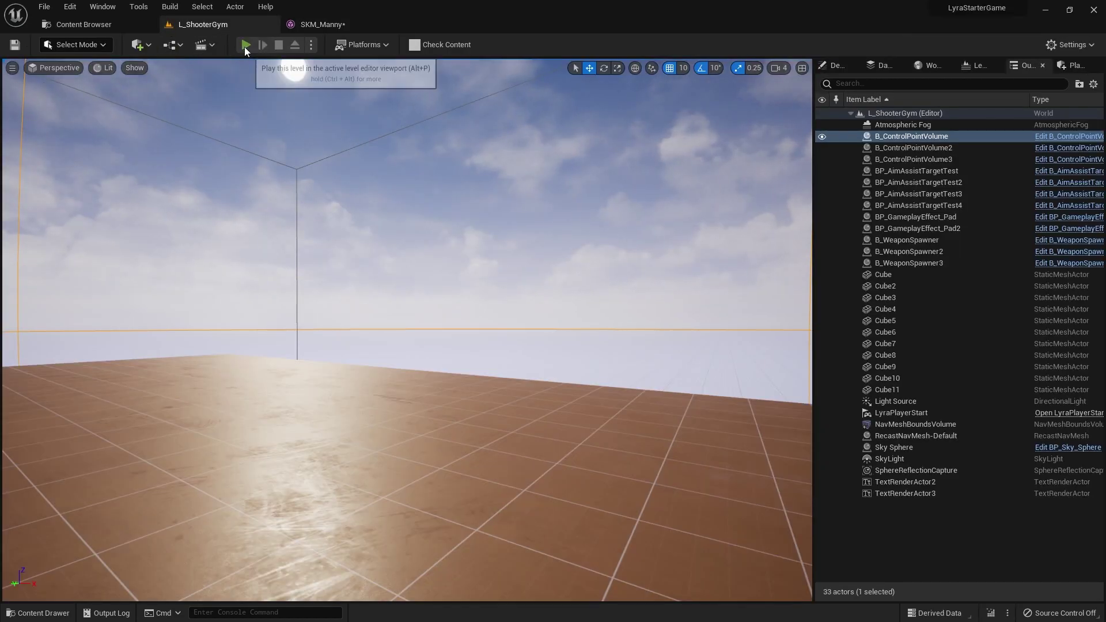
pyautogui.click(246, 45)
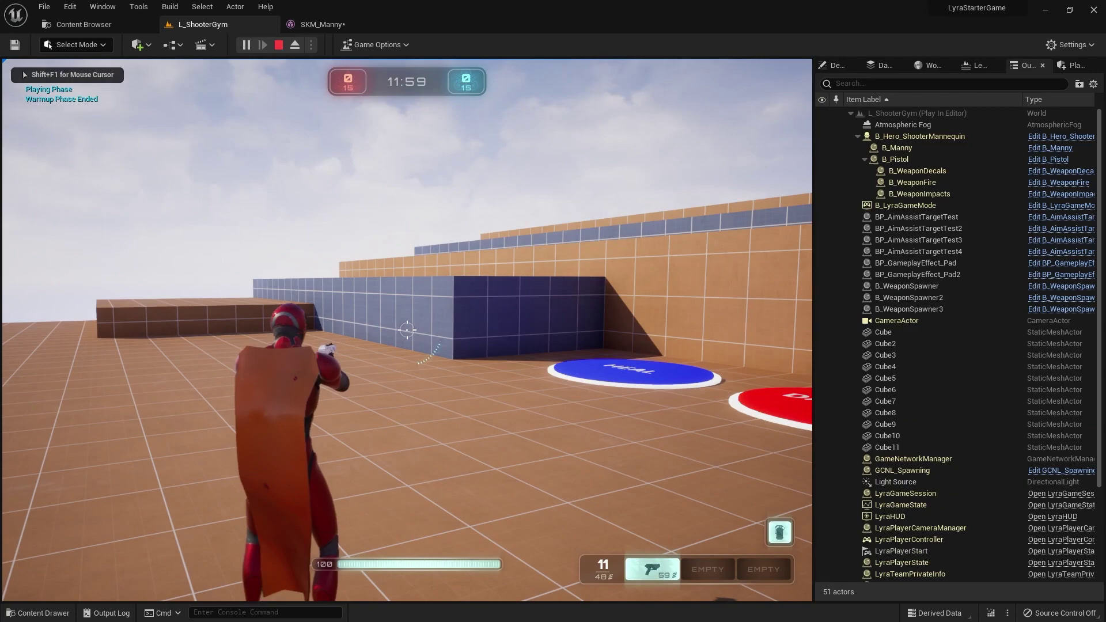
pyautogui.press('w')
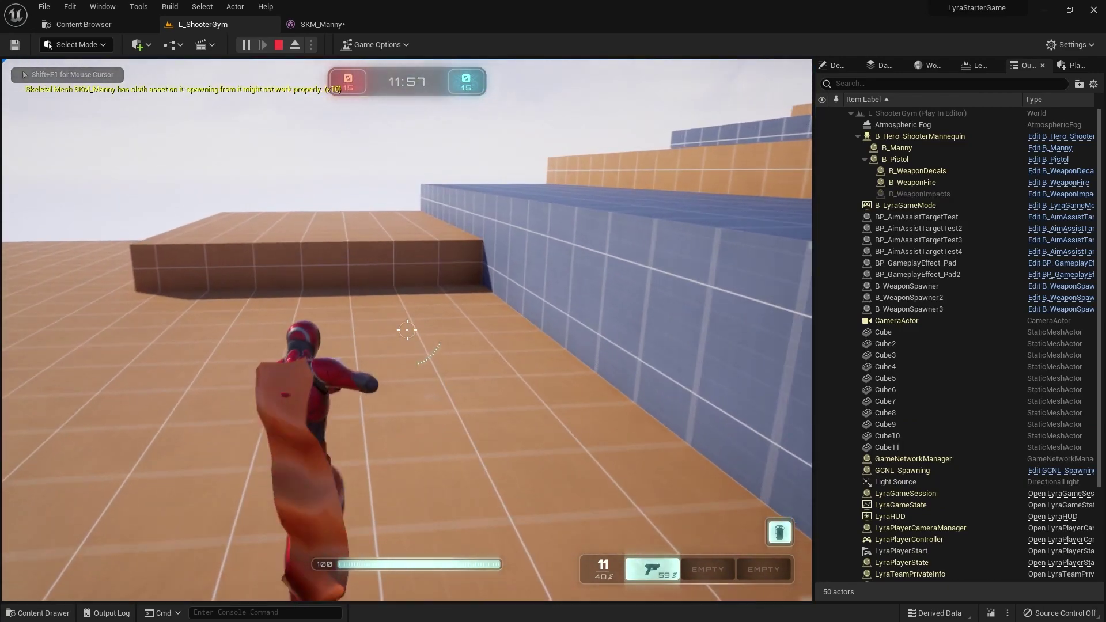
pyautogui.press('space')
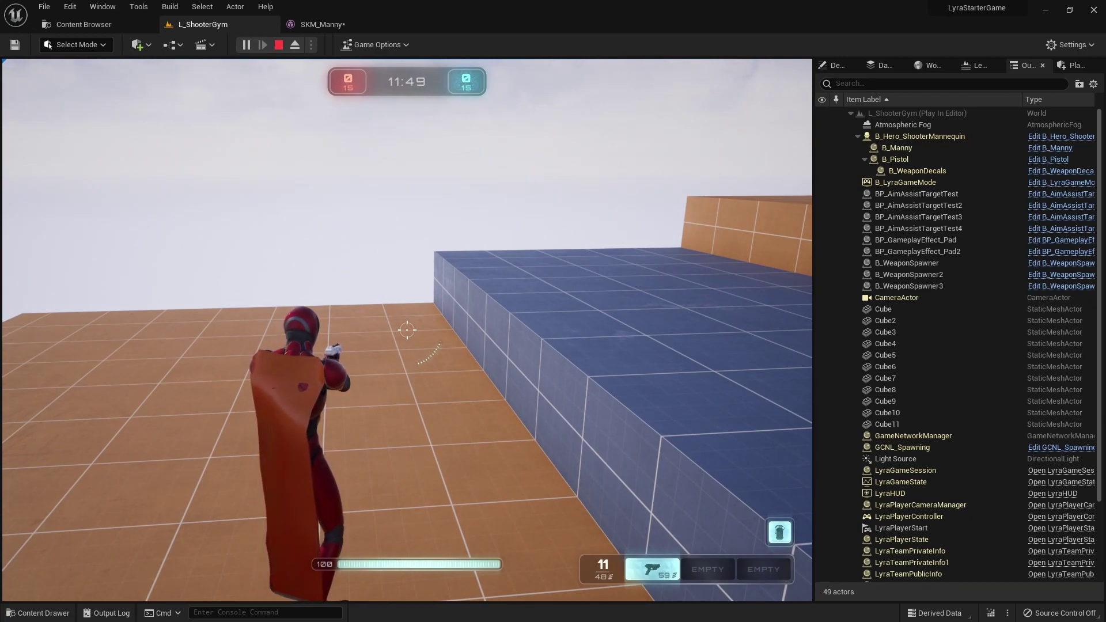
# - Run the character across the open floor toward the aim assist targets to examine the cape's motion and body clipping
pyautogui.press('w')
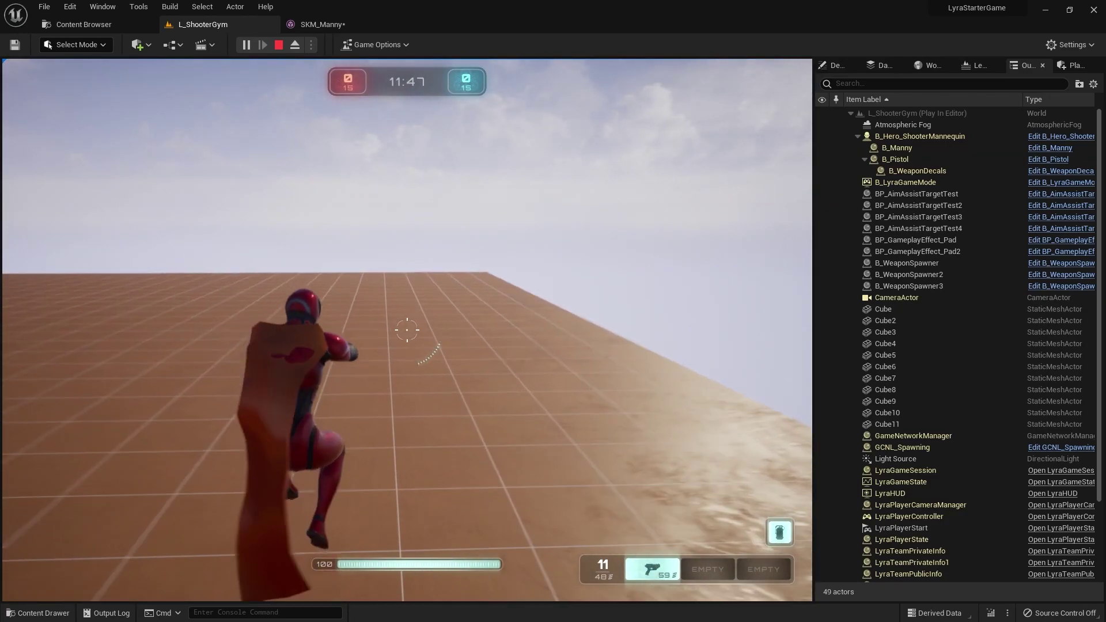
pyautogui.press('w')
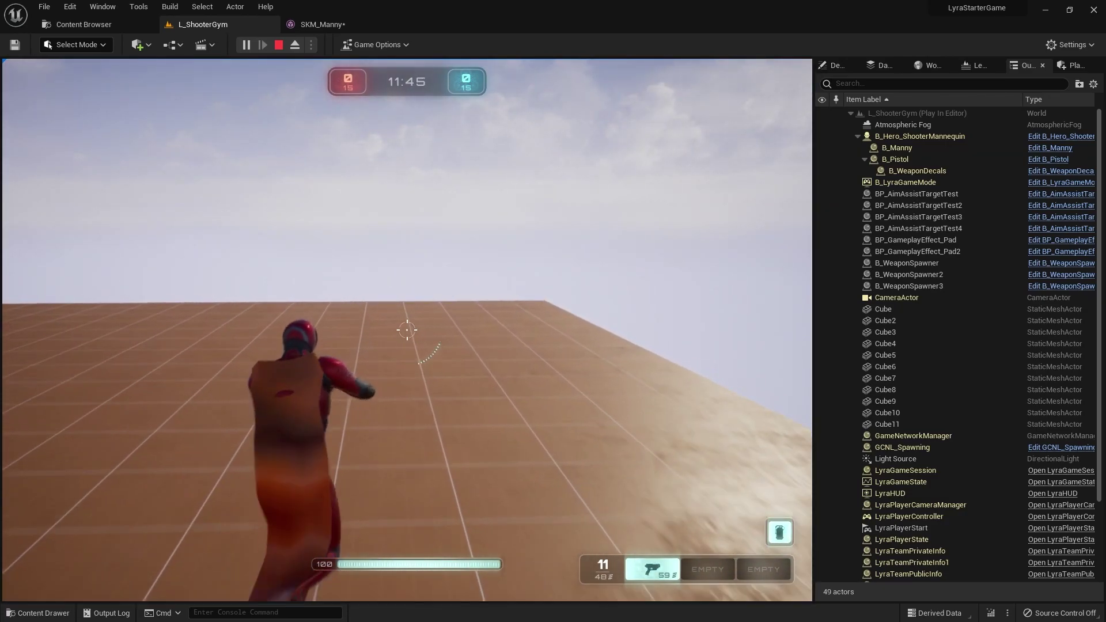
pyautogui.press('w')
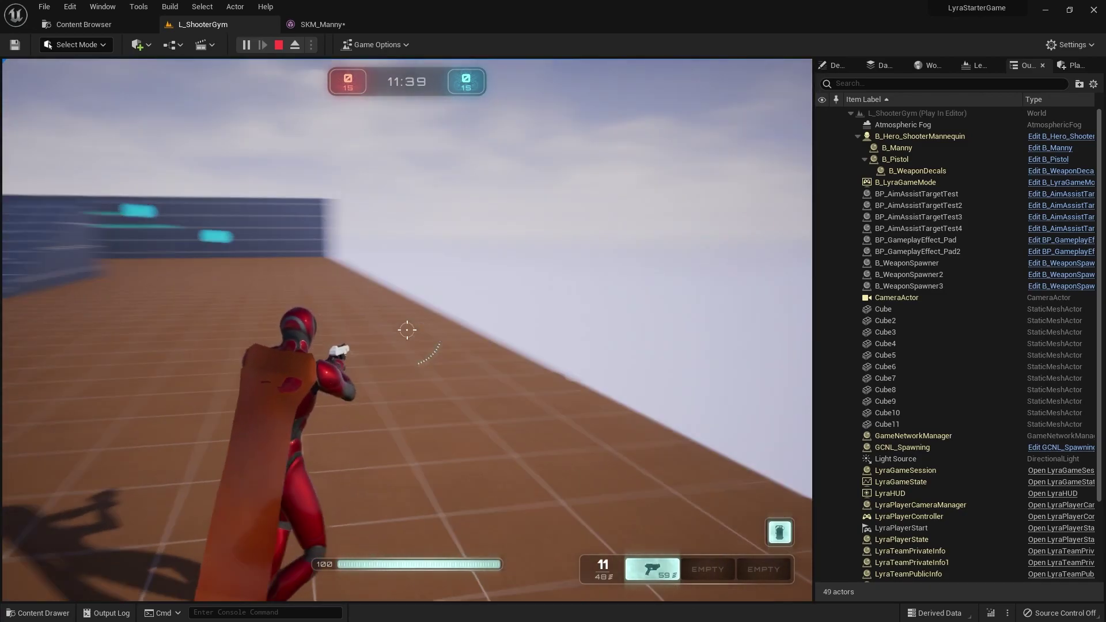
pyautogui.press('w')
pyautogui.press('w')
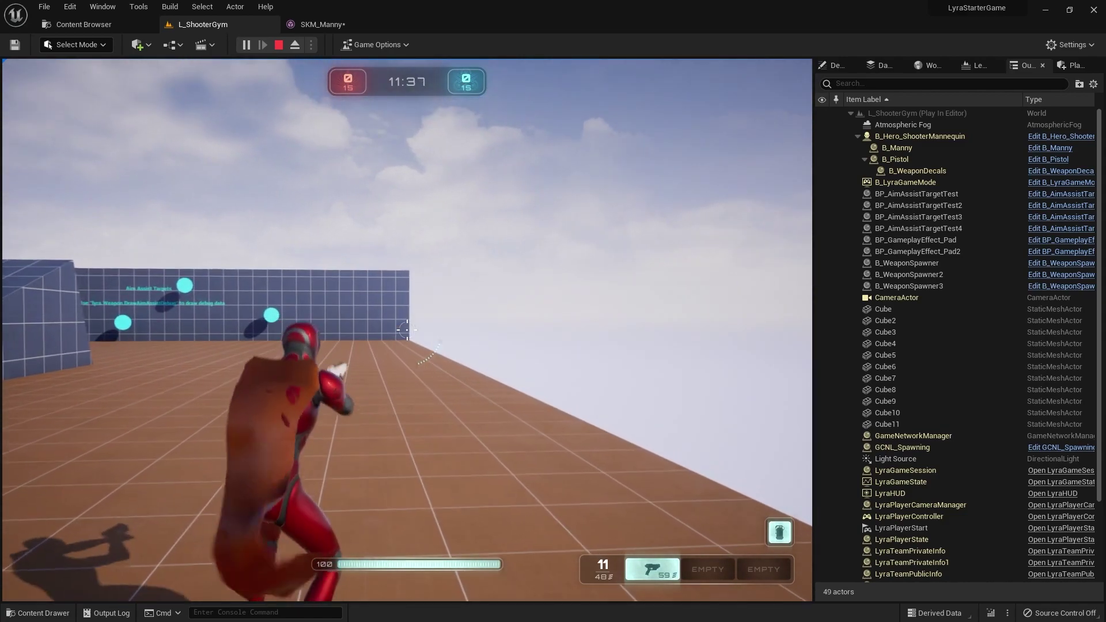
pyautogui.press('w')
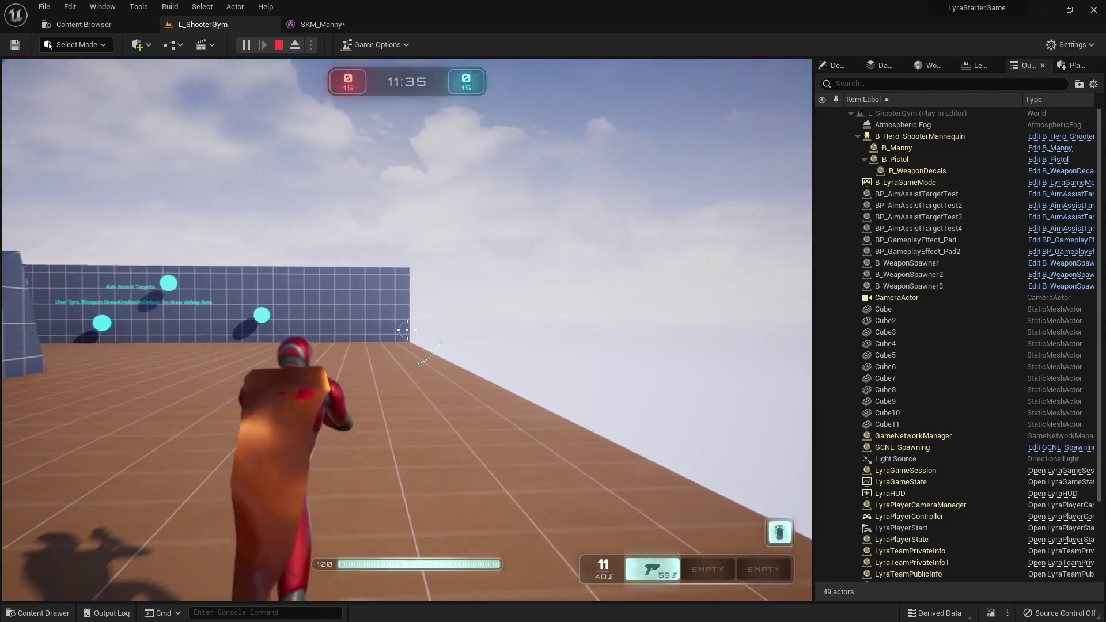
pyautogui.press('w')
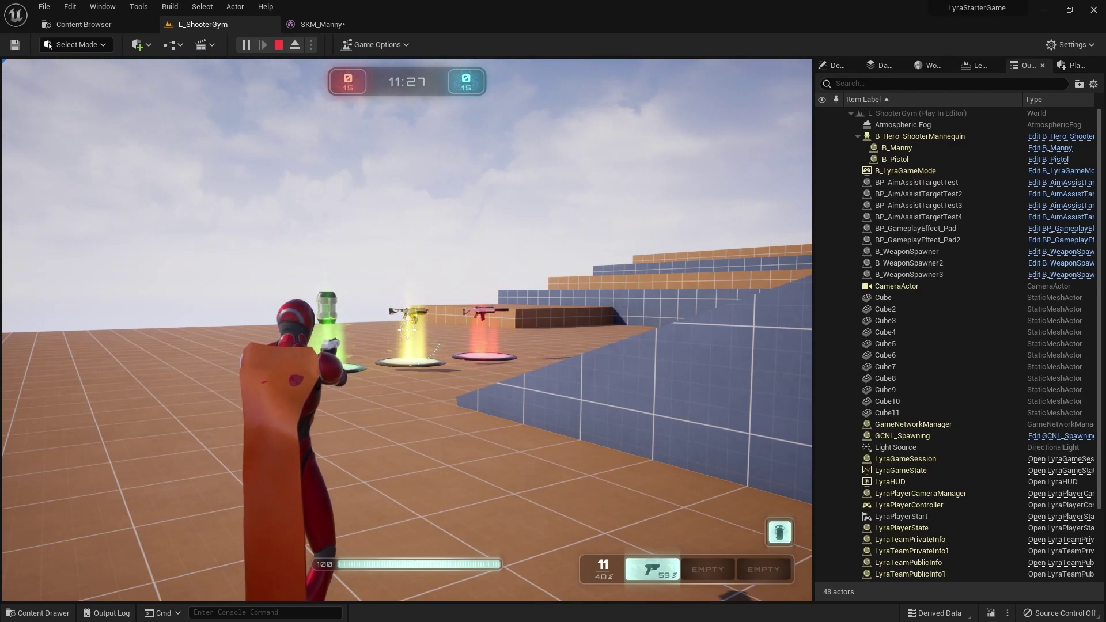
# - Run and jump the character around the ramp, weapon spawners and stepped blocks to examine the cape's swing during jumps and turns
pyautogui.press('w')
pyautogui.press('space')
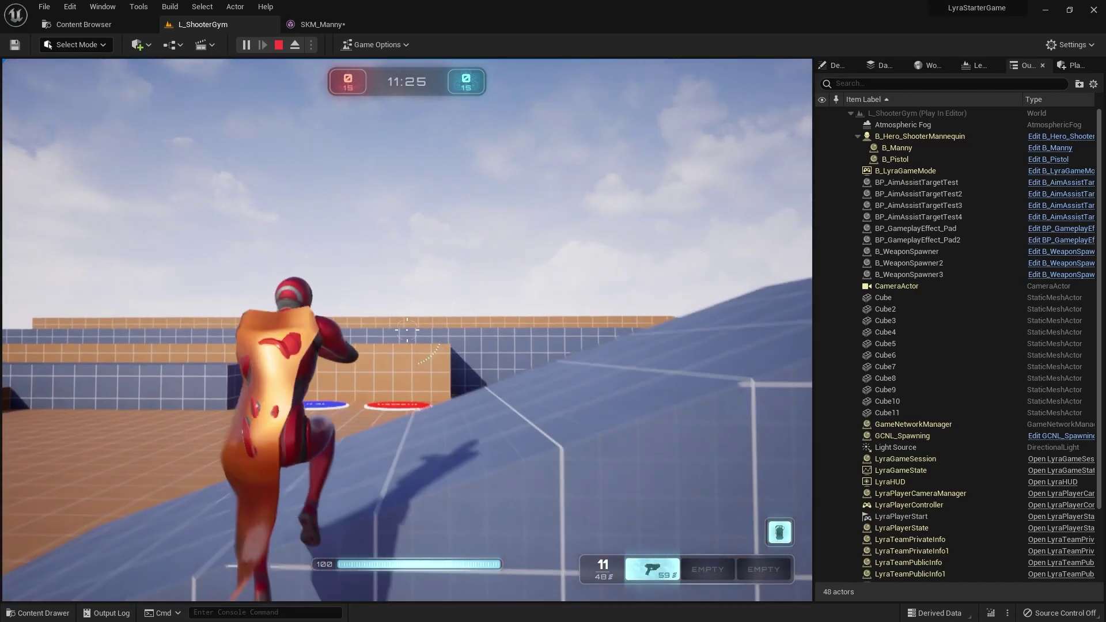
pyautogui.press('w')
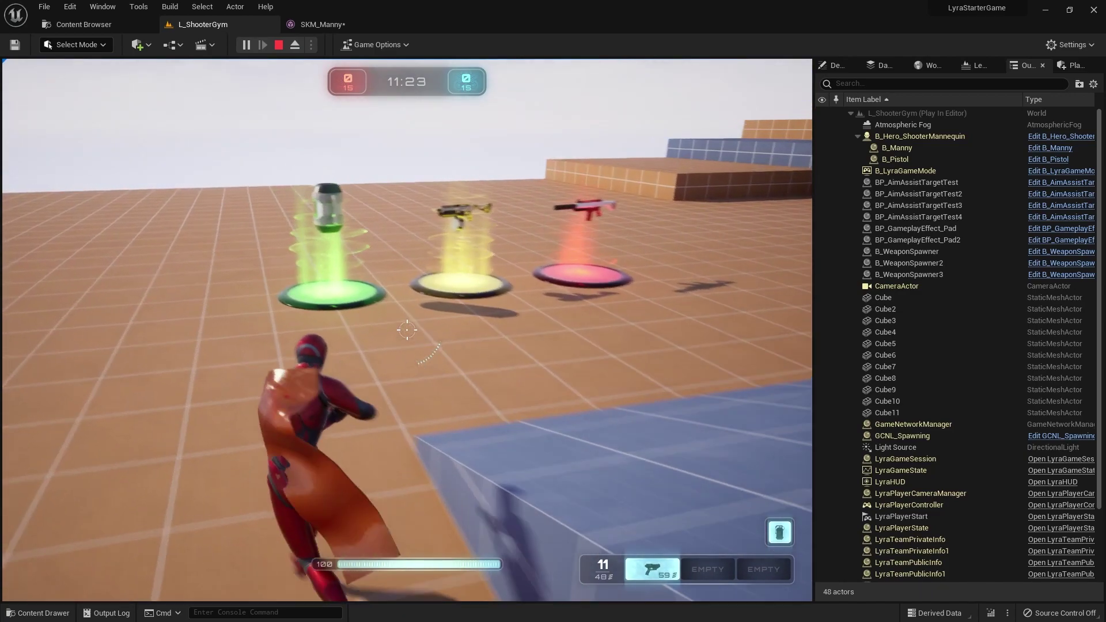
pyautogui.press('w')
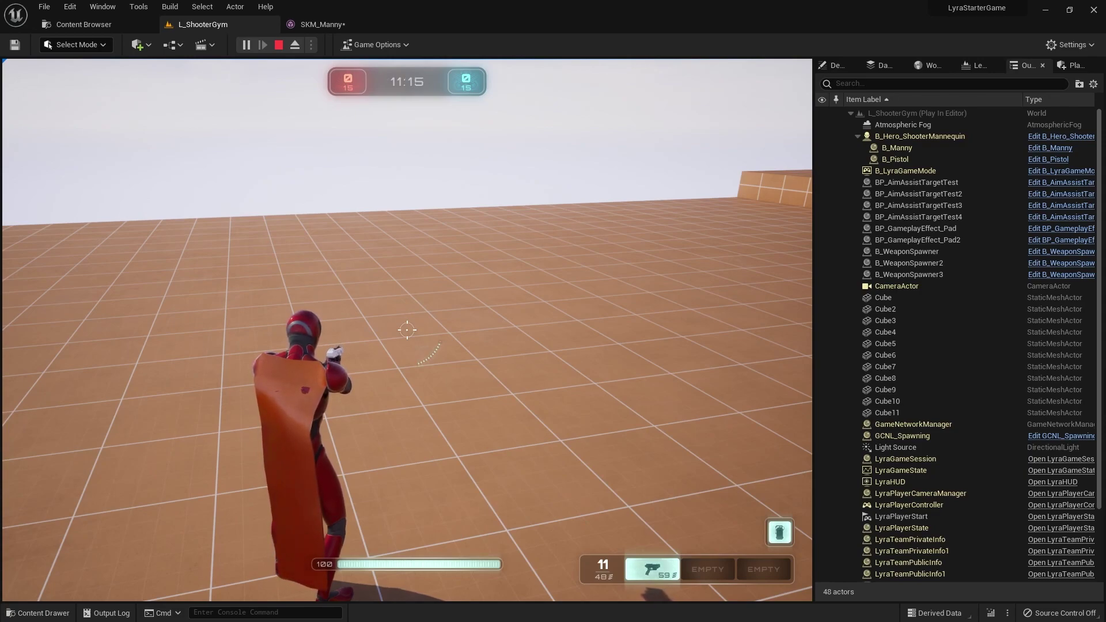
pyautogui.press('w')
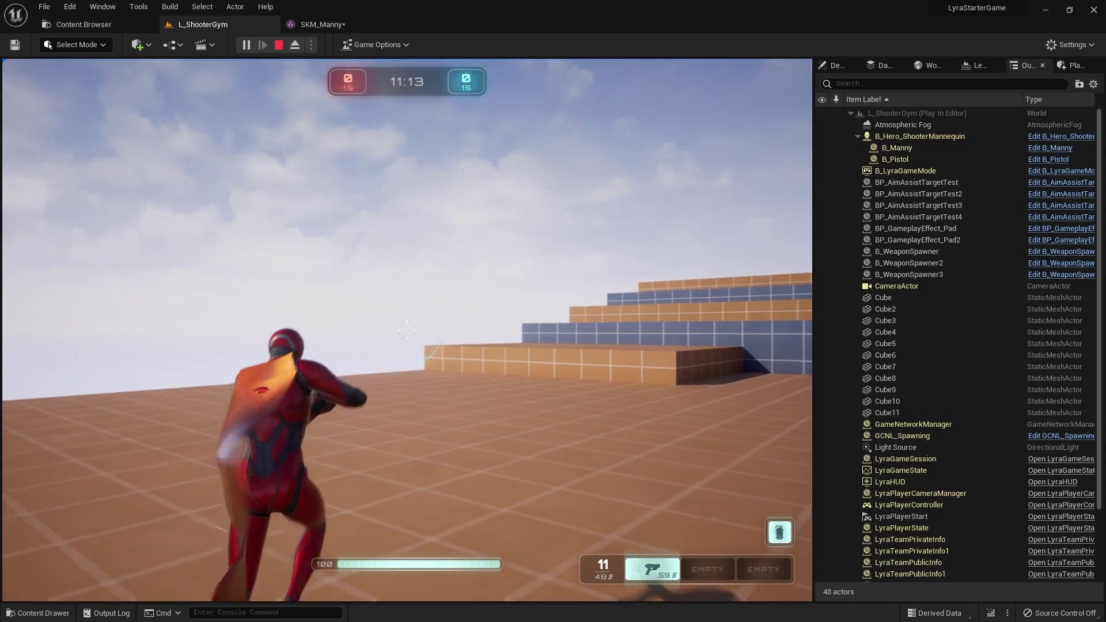
pyautogui.press('w')
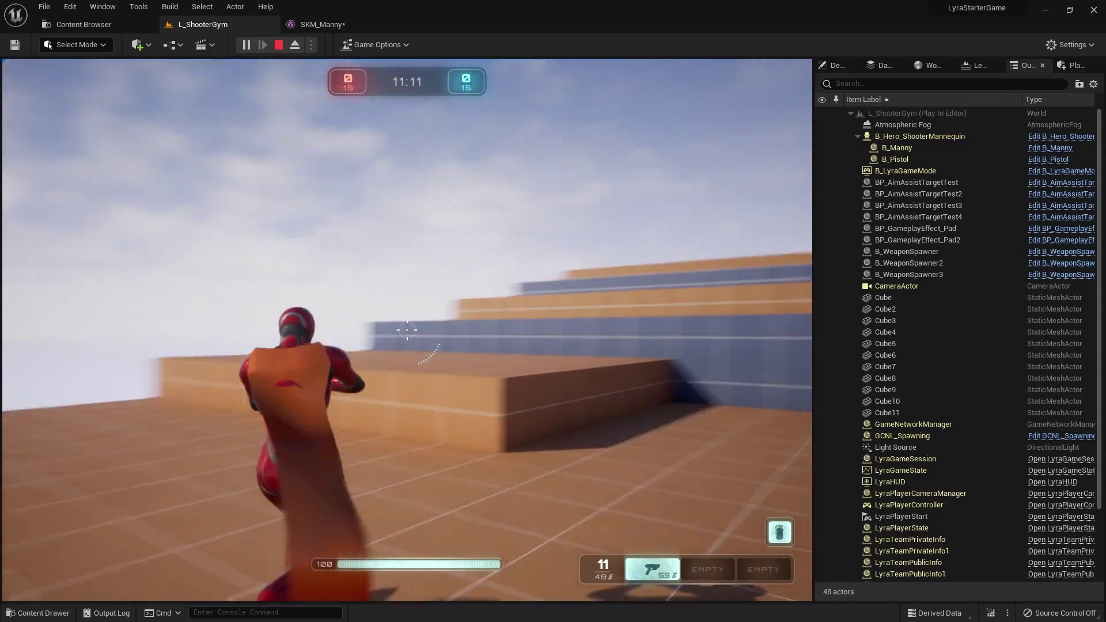
pyautogui.press('space')
pyautogui.press('w')
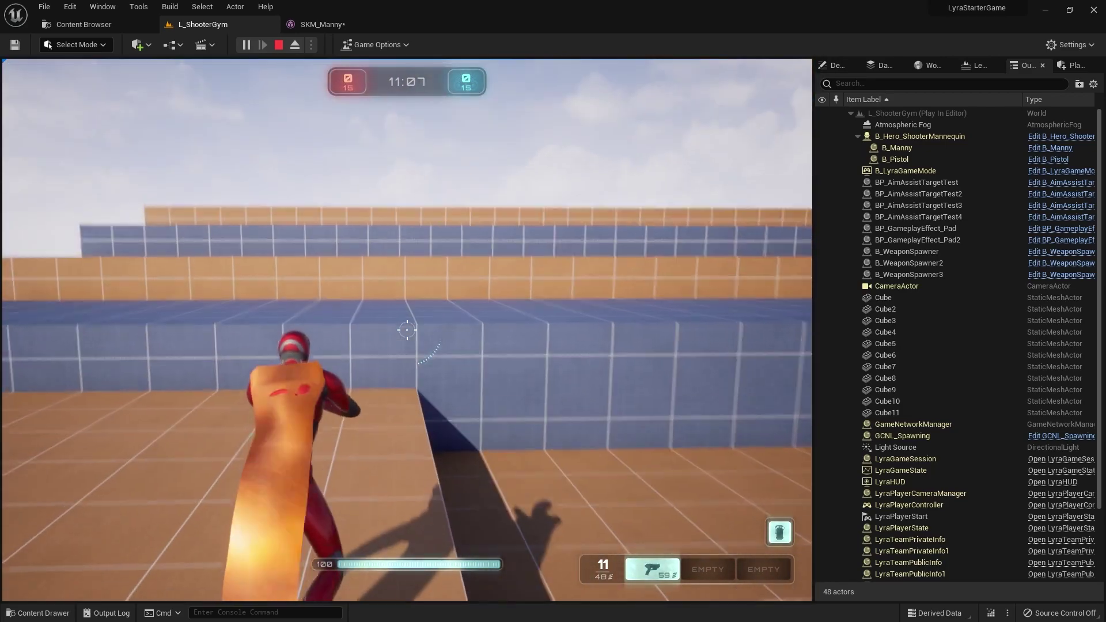
pyautogui.press('w')
pyautogui.press('space')
pyautogui.press('w')
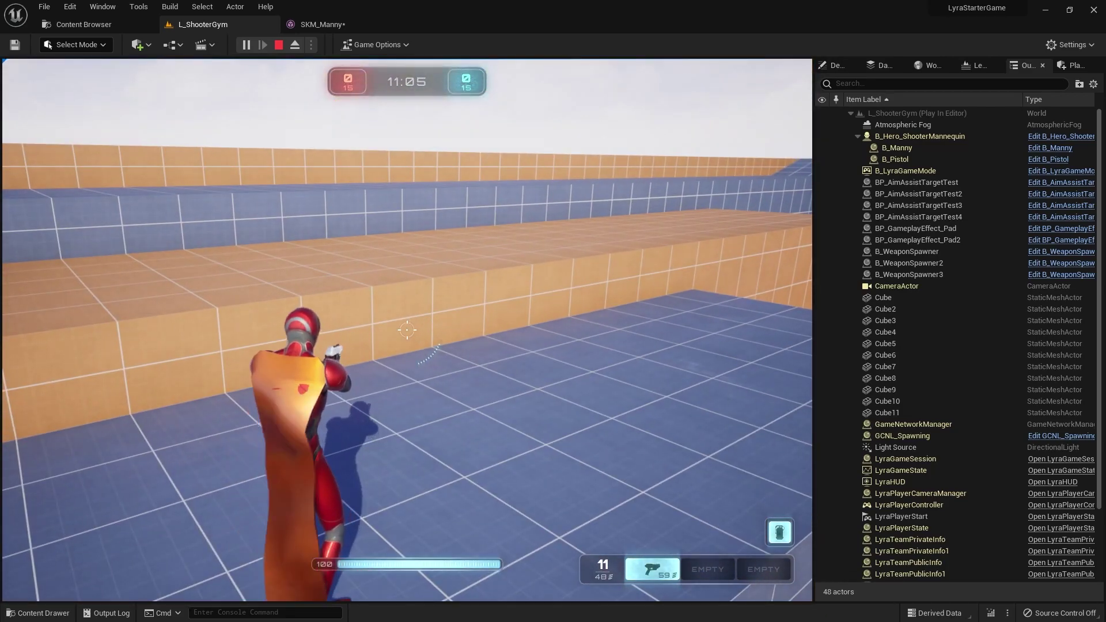
pyautogui.press('w')
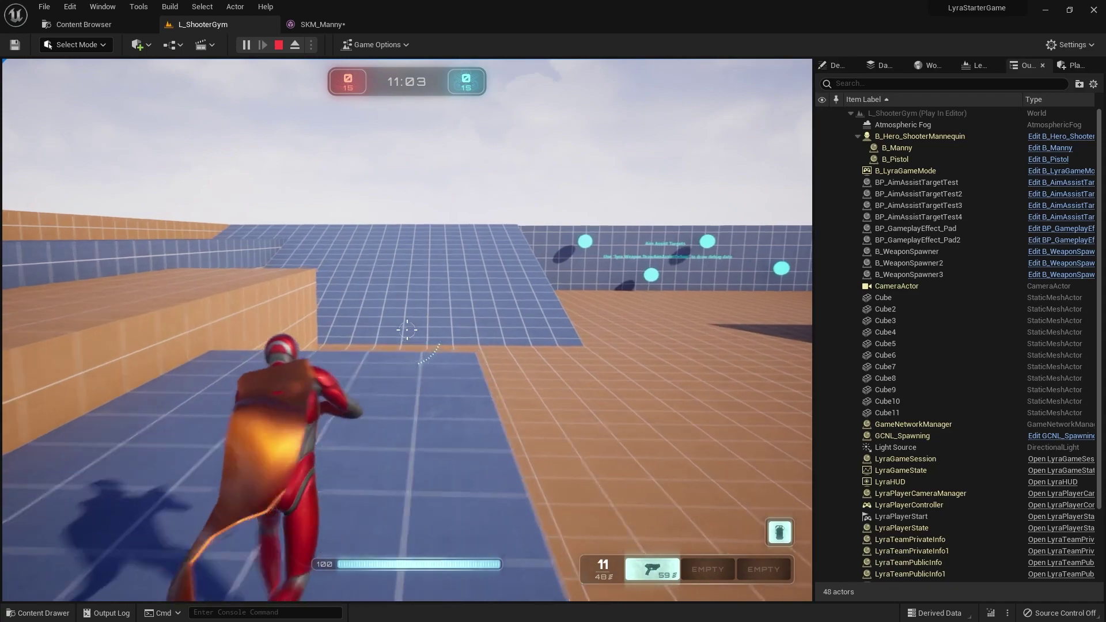